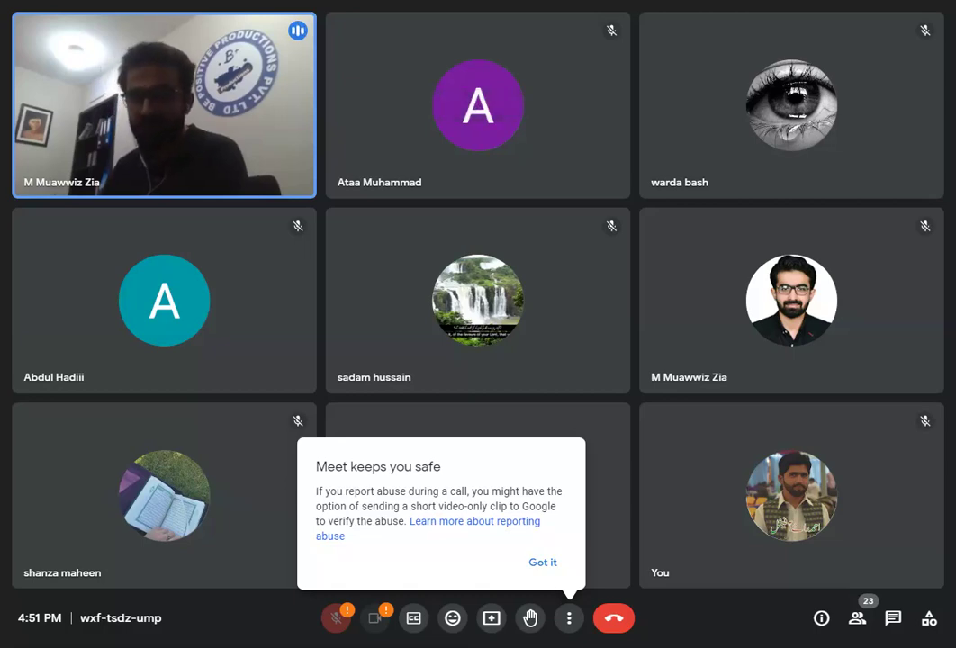
Dismiss the 'Meet keeps you safe' notice so the shared Word template gallery shows
key("Tab")
mouse_move(630, 101)
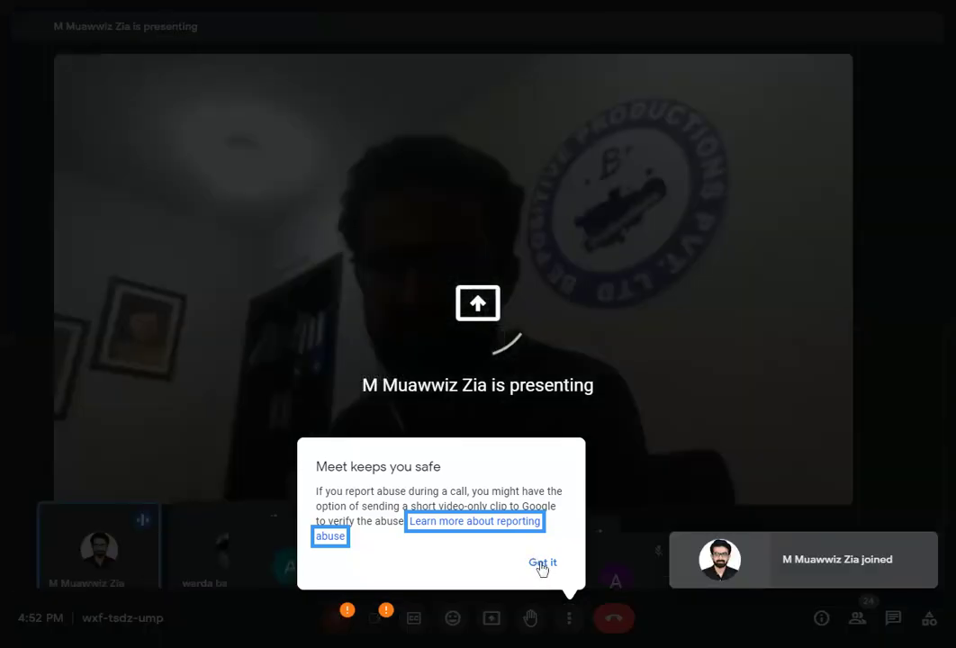
left_click(543, 566)
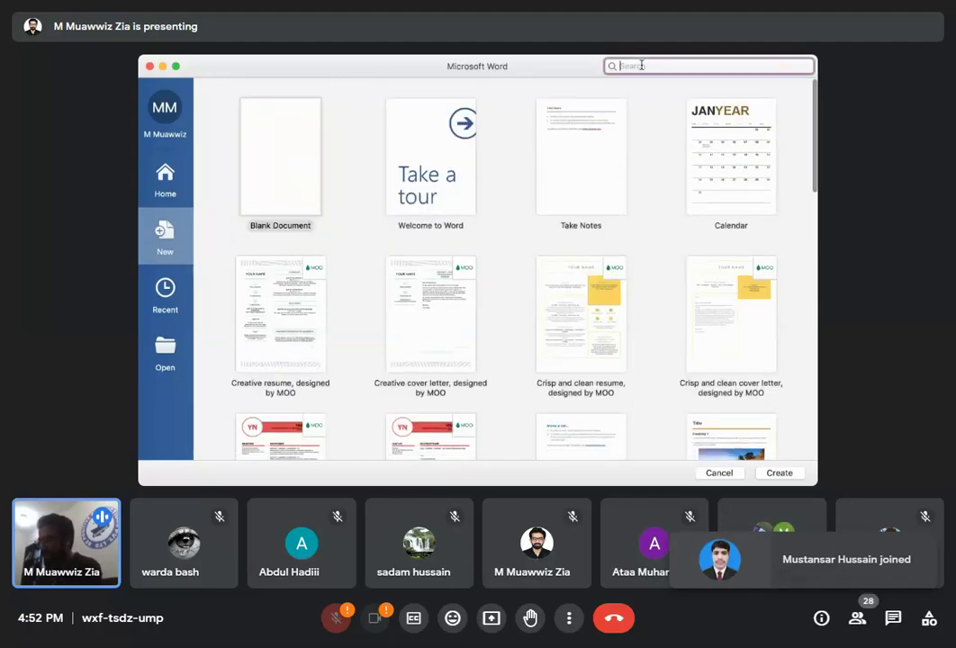
mouse_move(619, 280)
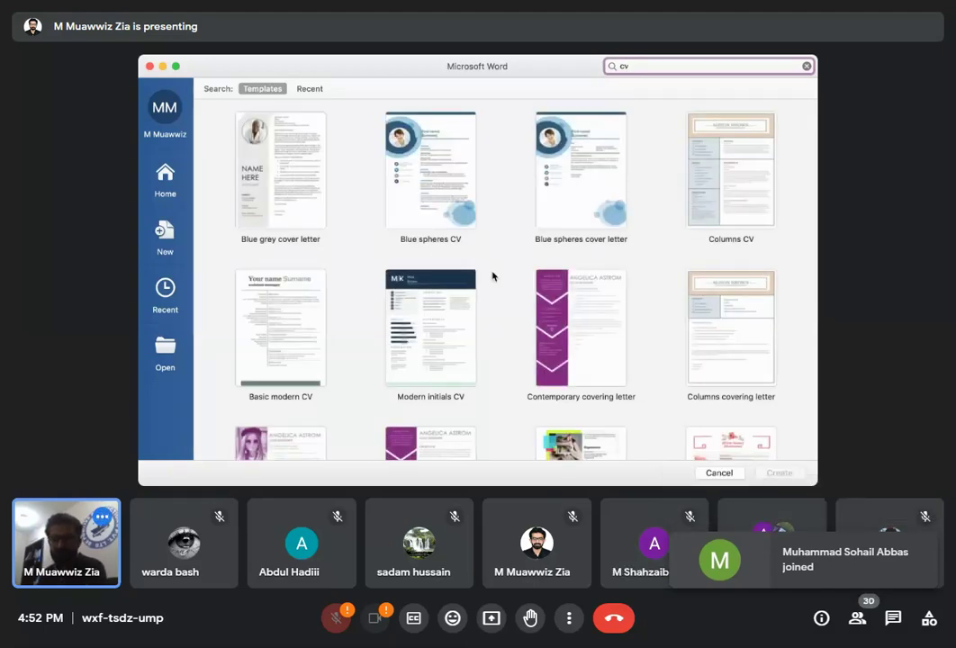
scroll(495, 288, "down", 5)
scroll(508, 326, "down", 5)
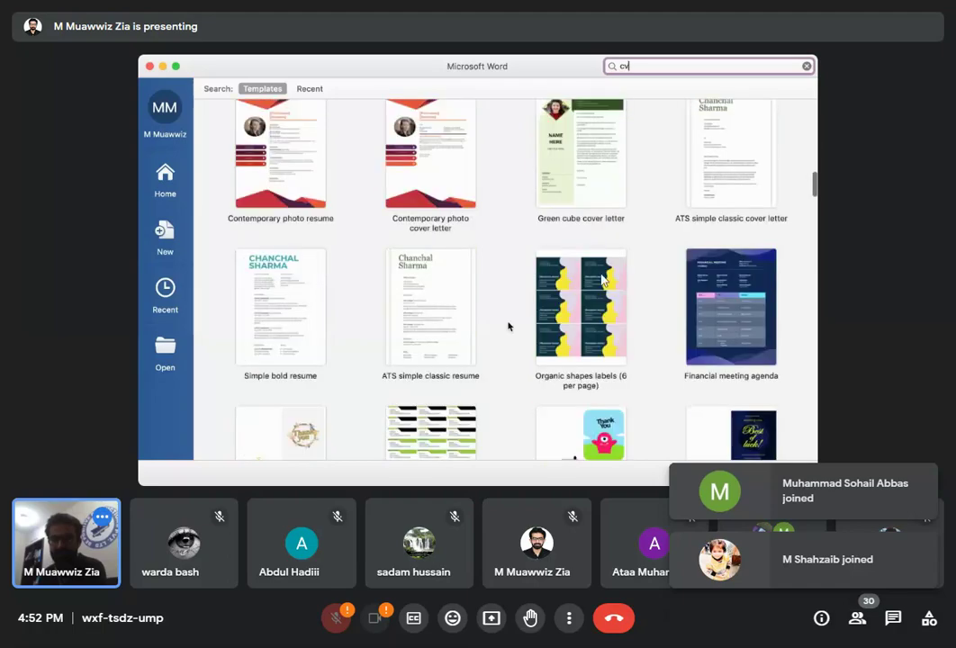
scroll(508, 325, "down", 5)
scroll(508, 326, "up", 5)
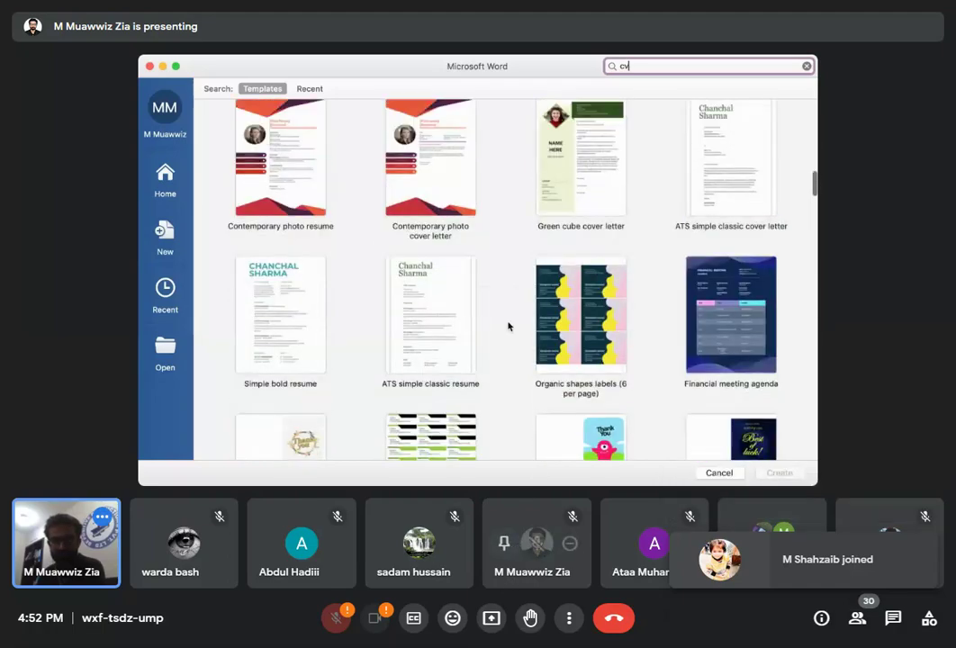
scroll(508, 326, "up", 3)
scroll(508, 325, "up", 3)
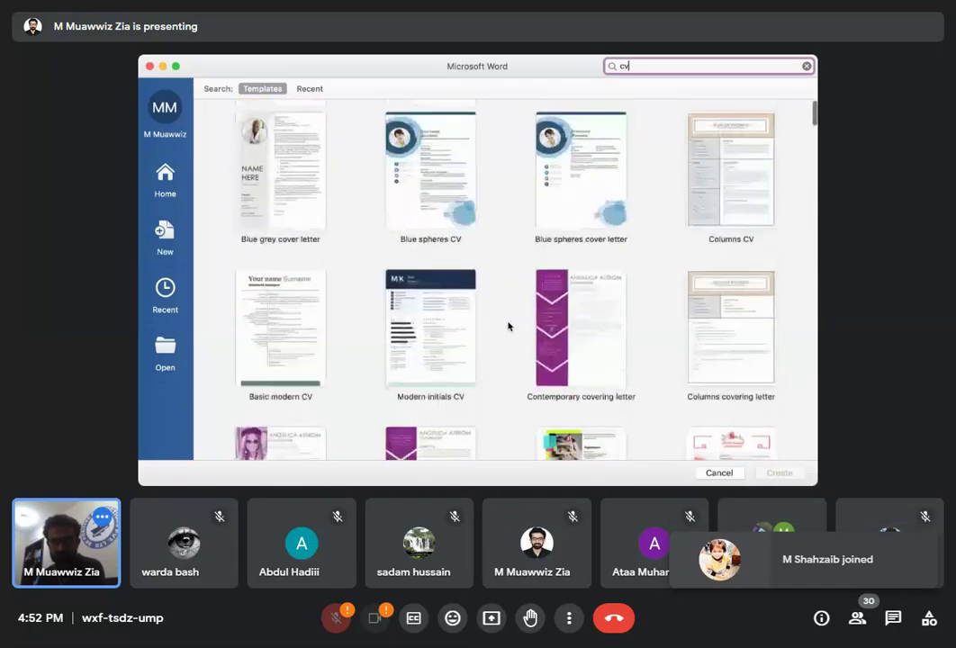
left_click(806, 66)
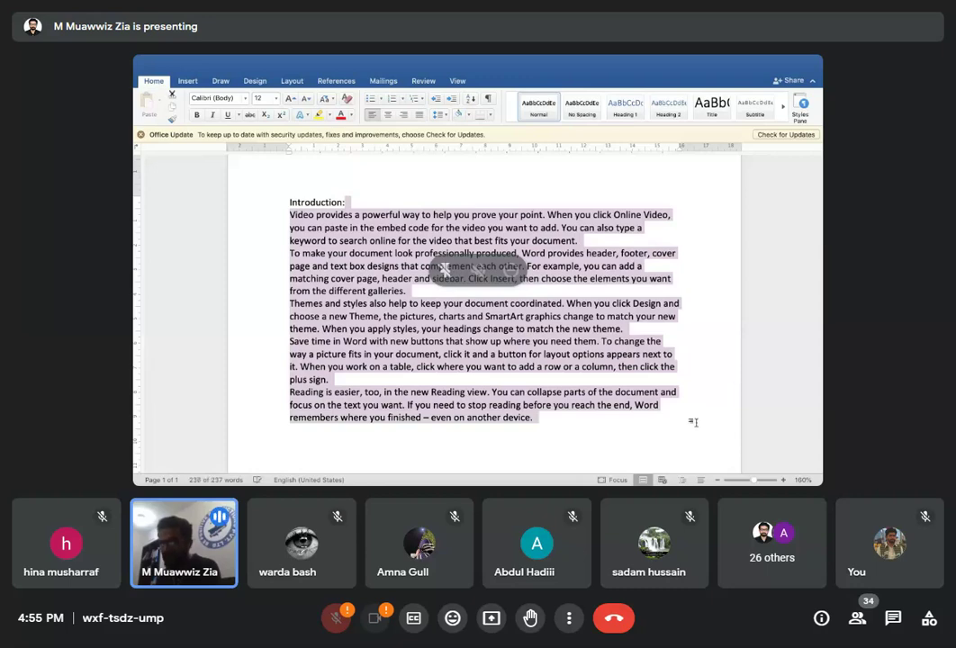
Select the document text from its end up to the galleries line
key("BackSpace")
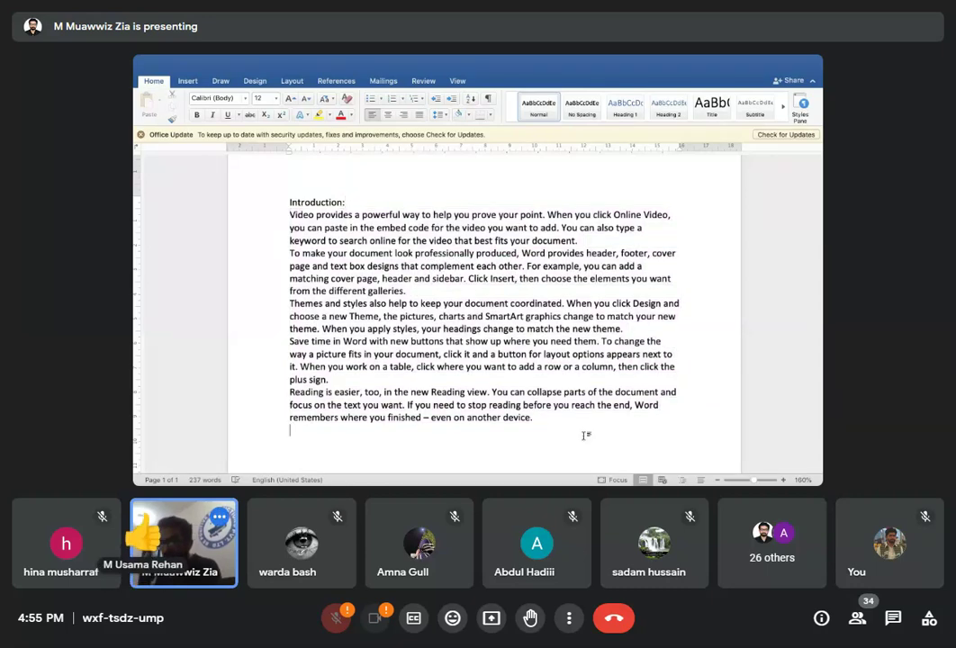
key("ctrl+a")
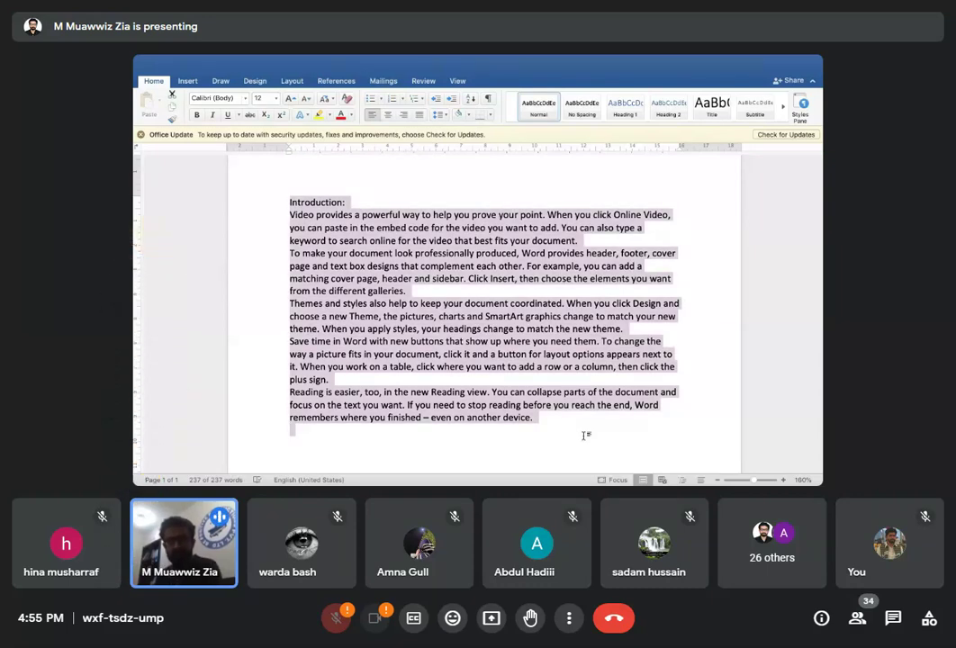
mouse_move(585, 436)
left_mouse_down()
mouse_move(332, 279)
mouse_move(284, 208)
left_mouse_up()
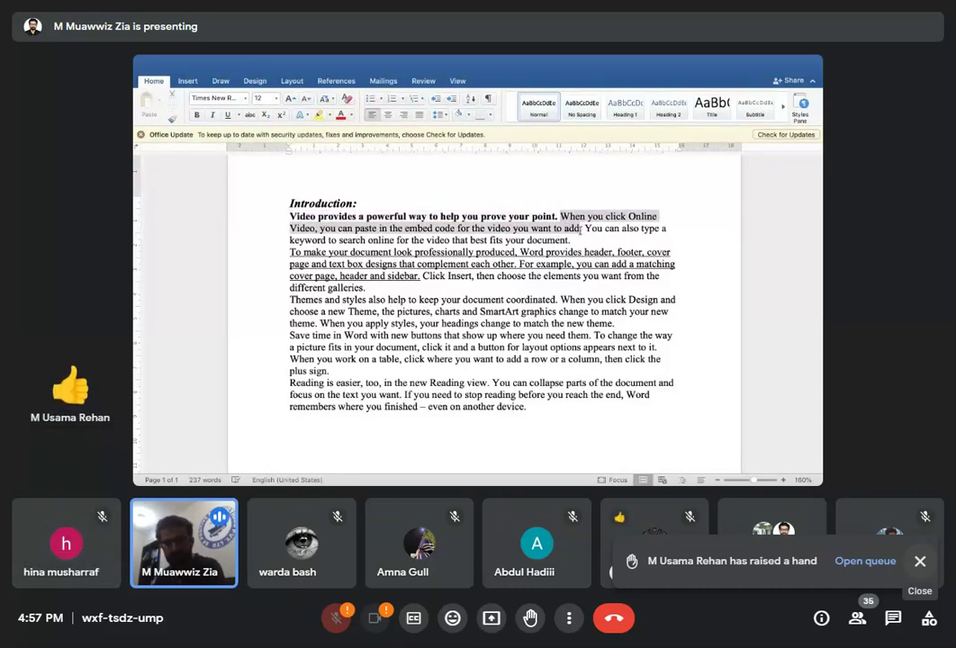
Open the meeting participants list and scroll down through it
left_click(856, 620)
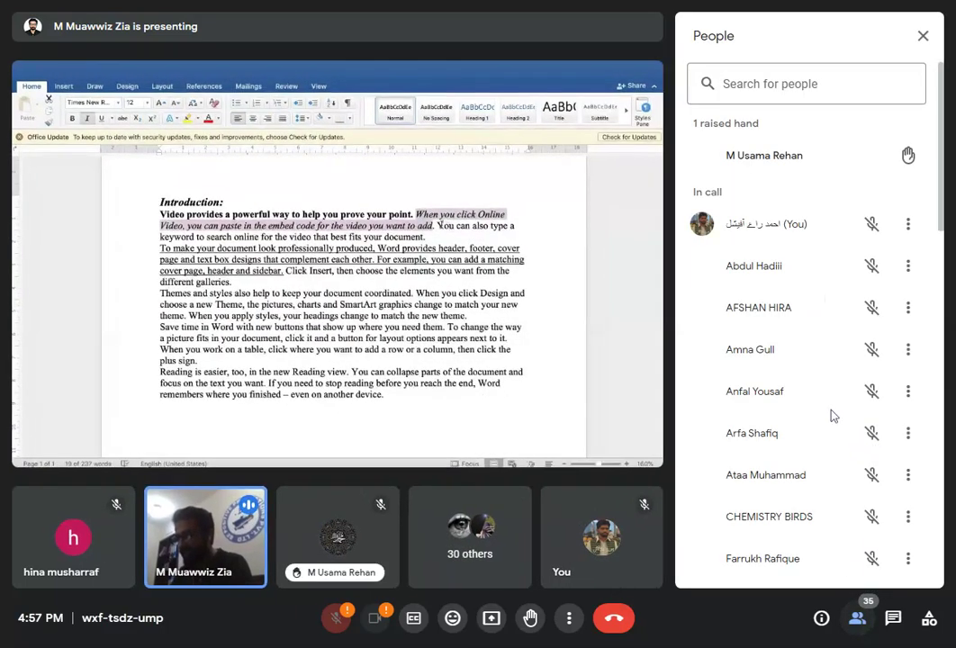
scroll(828, 243, "down", 1)
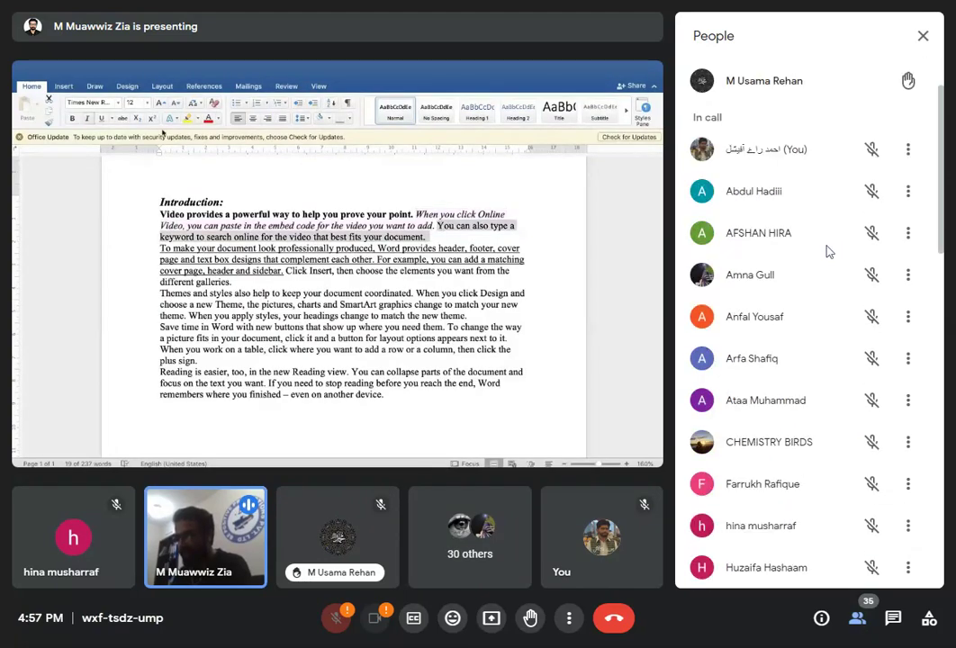
scroll(828, 252, "down", 3)
scroll(828, 252, "down", 1)
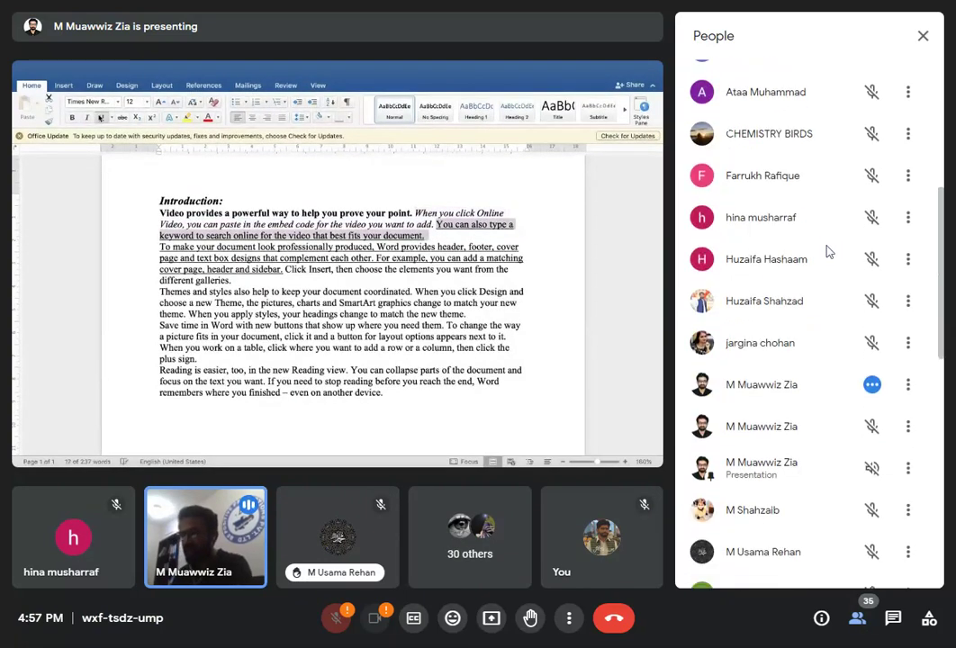
scroll(828, 252, "down", 5)
scroll(828, 252, "down", 2)
scroll(828, 251, "down", 2)
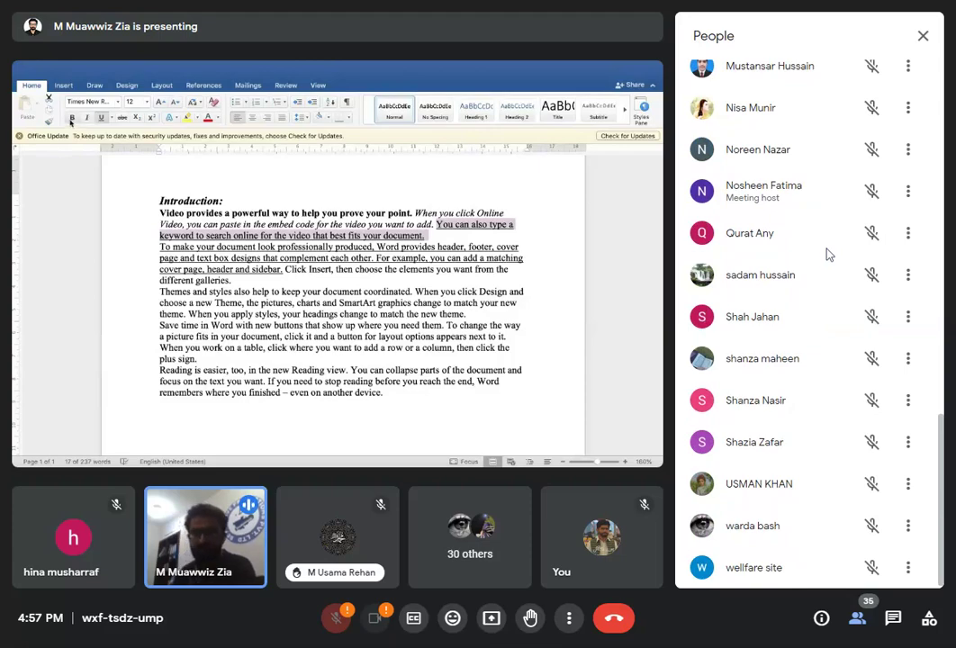
Scroll the participants list back to the top and close it
scroll(807, 463, "up", 1)
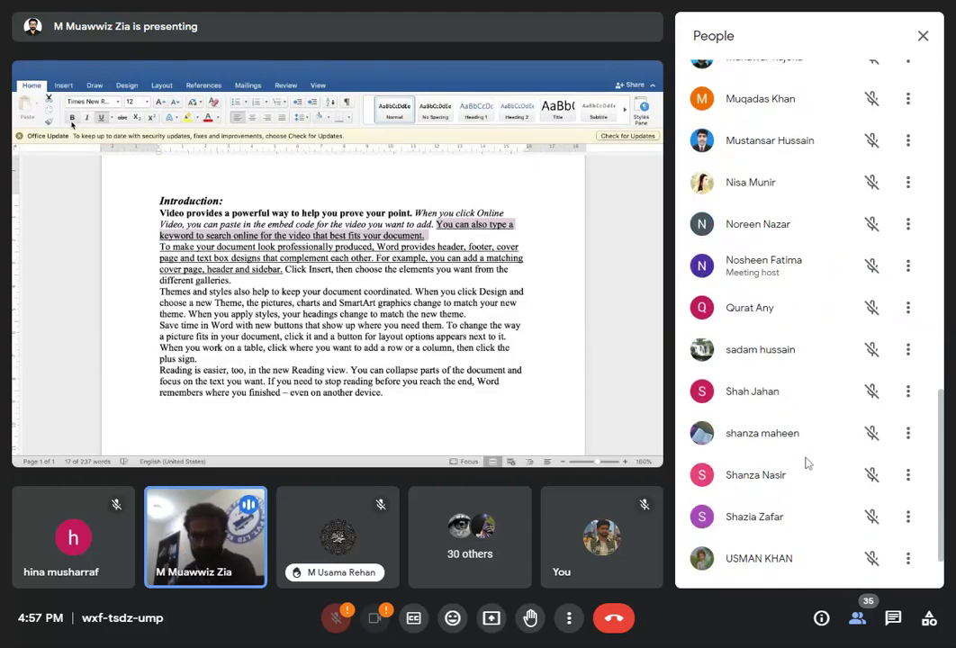
scroll(807, 463, "up", 1)
scroll(807, 462, "up", 1)
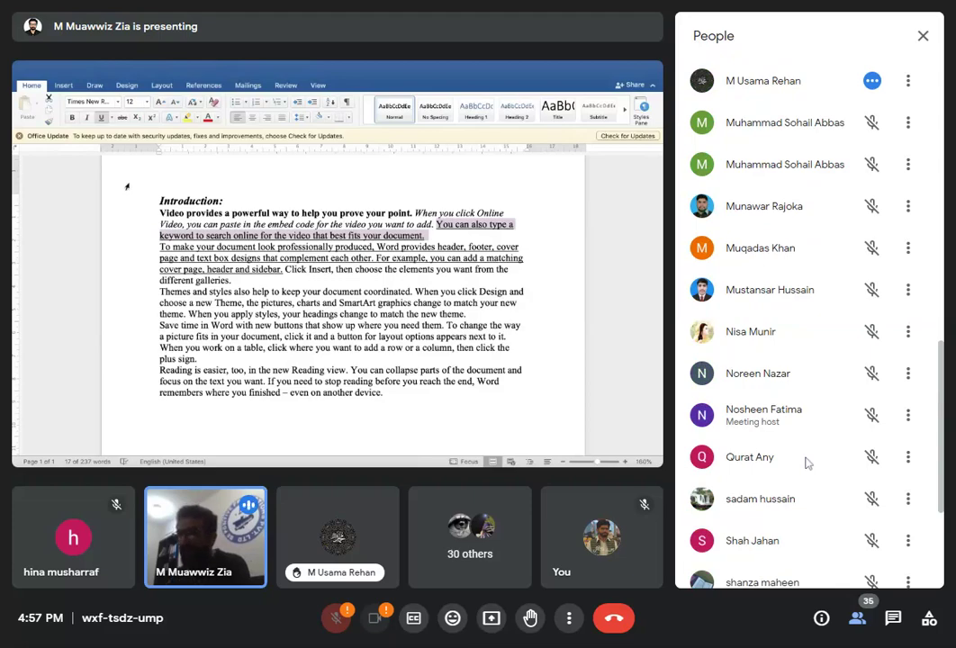
scroll(807, 463, "up", 1)
scroll(807, 463, "up", 2)
scroll(808, 463, "up", 2)
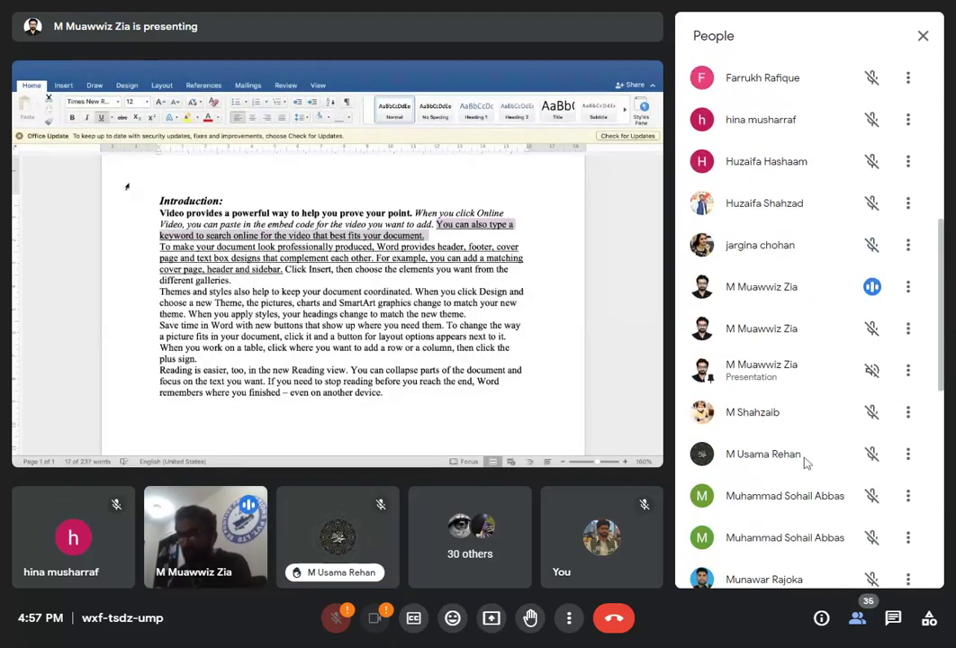
scroll(807, 462, "up", 3)
scroll(807, 463, "up", 1)
scroll(805, 462, "up", 2)
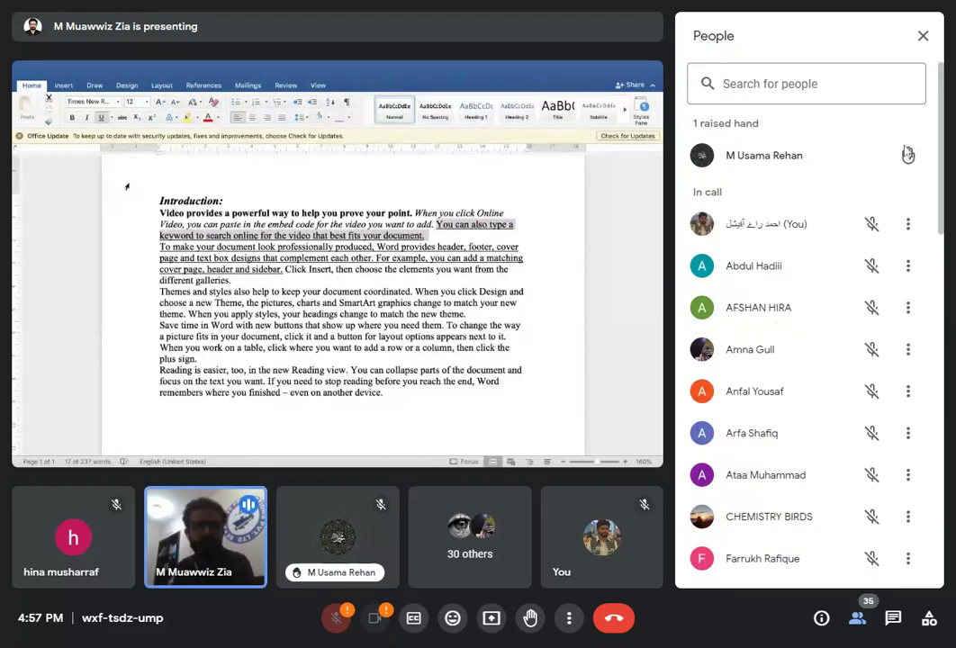
left_click(922, 36)
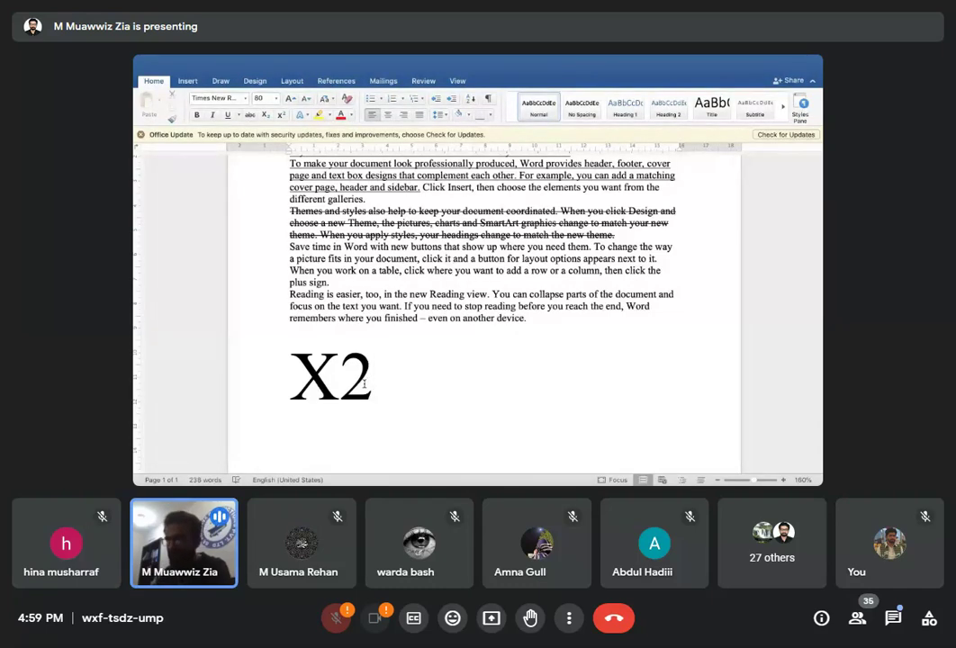
Delete letters so the last paragraph opens 'Rding s easer, t in the ne Rding view'
scroll(414, 344, "up", 1)
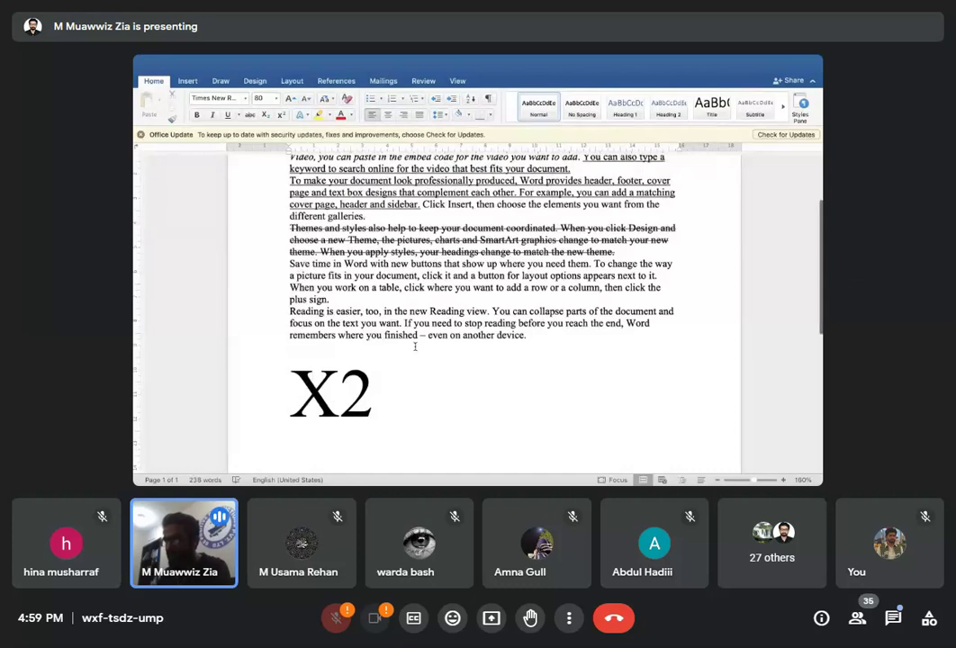
left_click(305, 310)
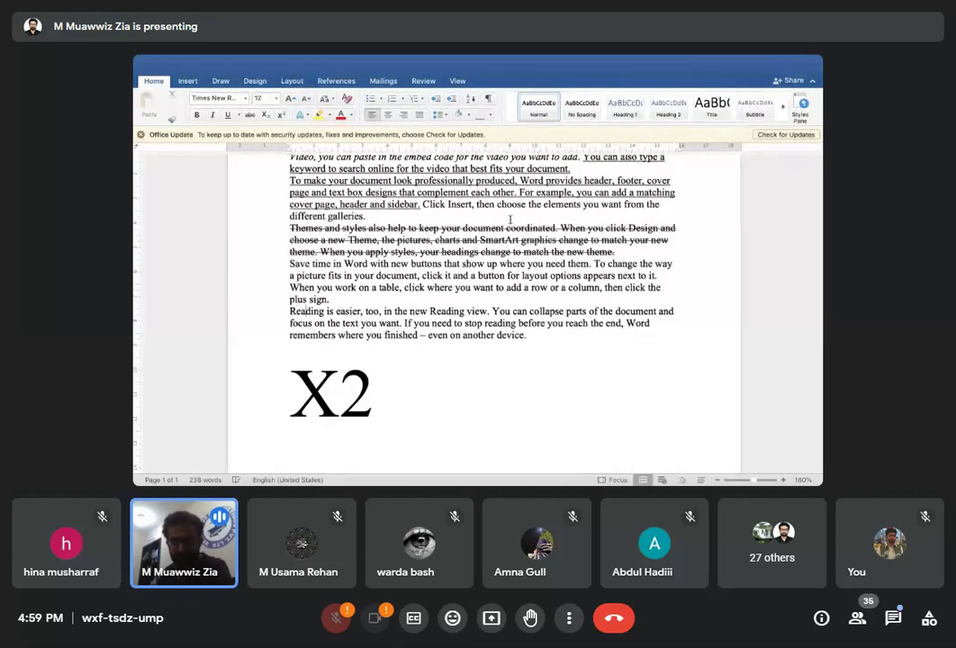
key("BackSpace")
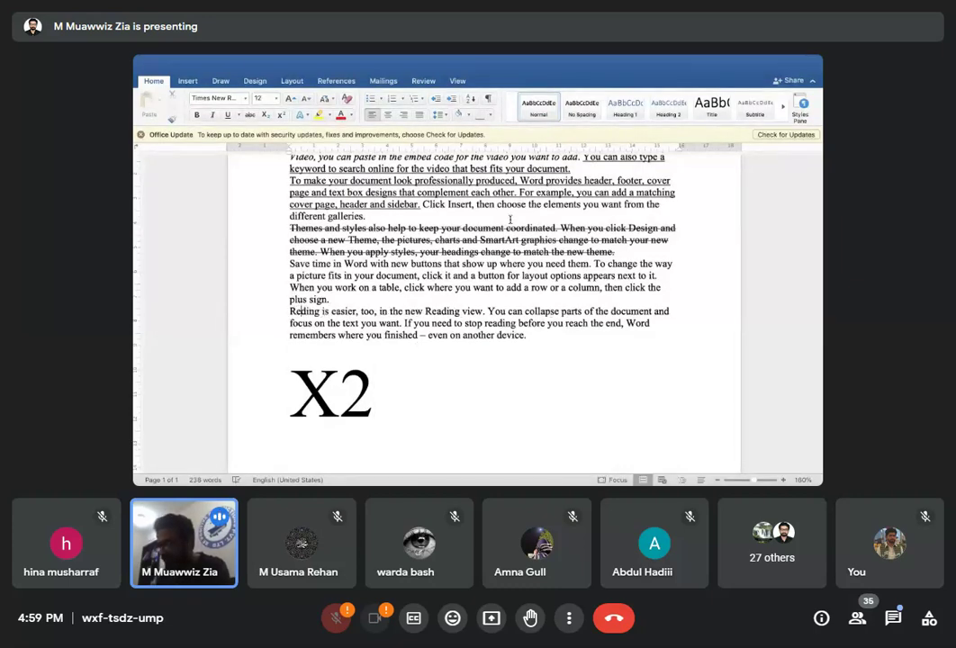
key("BackSpace")
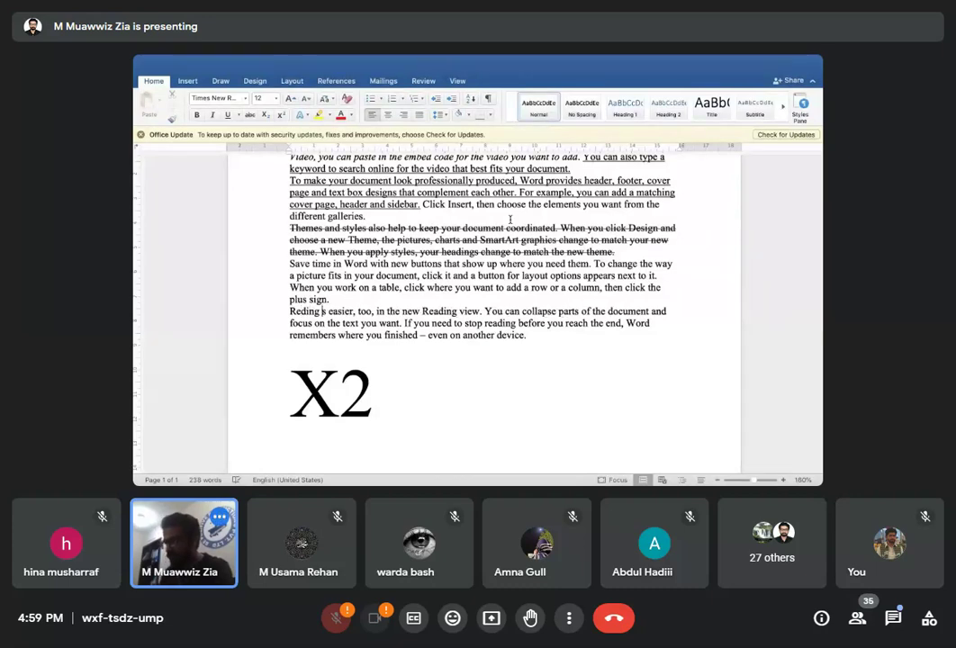
key("BackSpace")
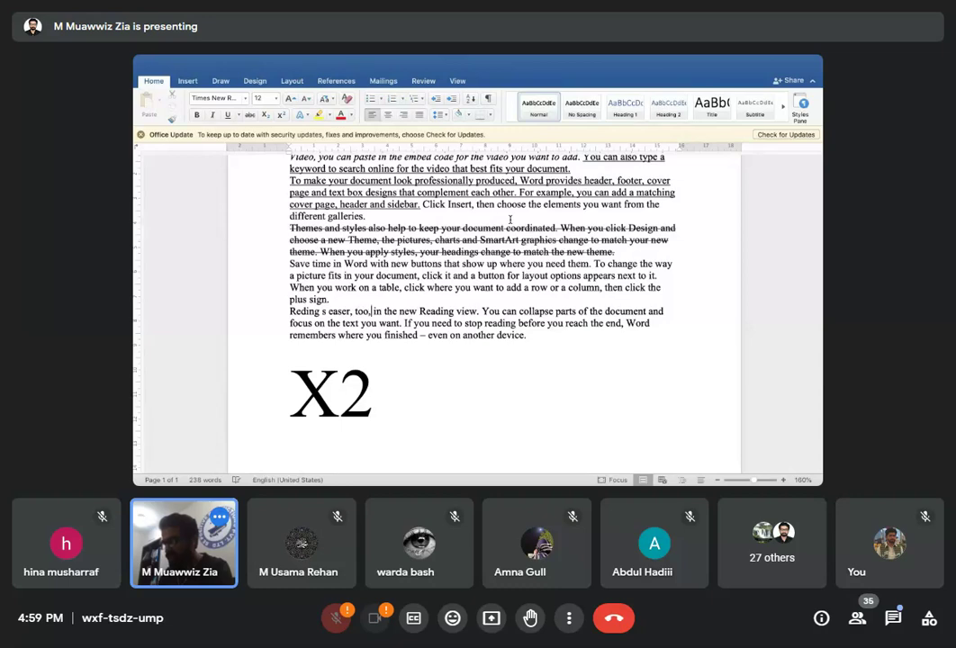
key("BackSpace")
key("BackSpace")
key("BackSpace")
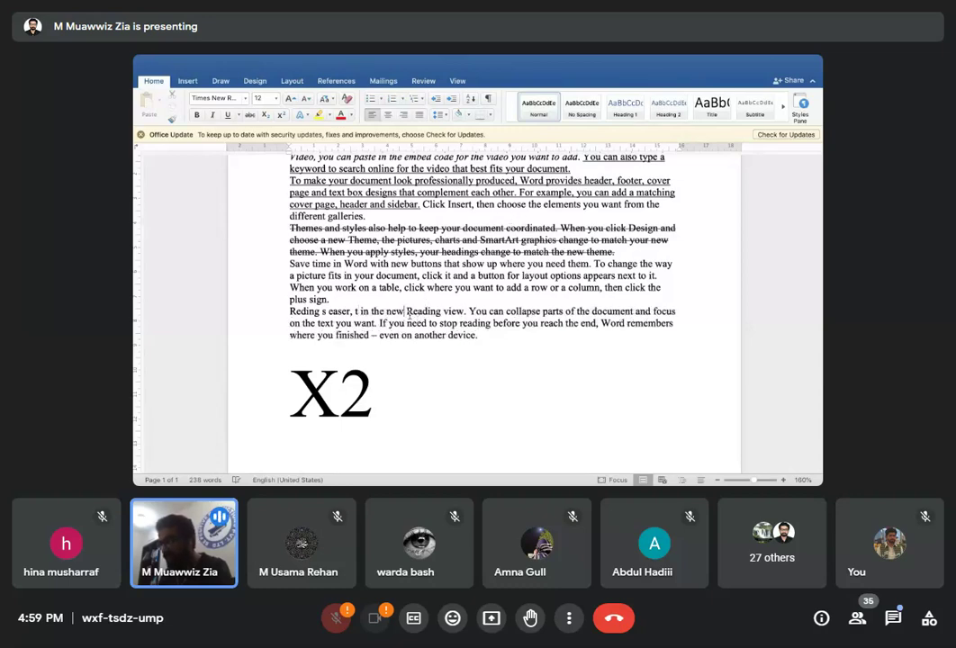
key("BackSpace")
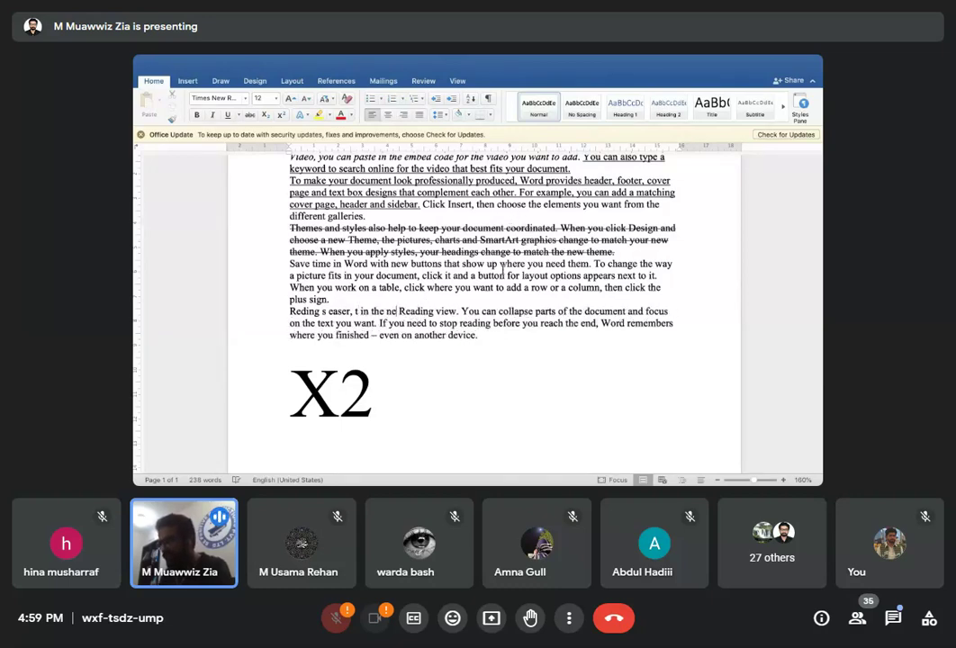
key("BackSpace")
key("BackSpace")
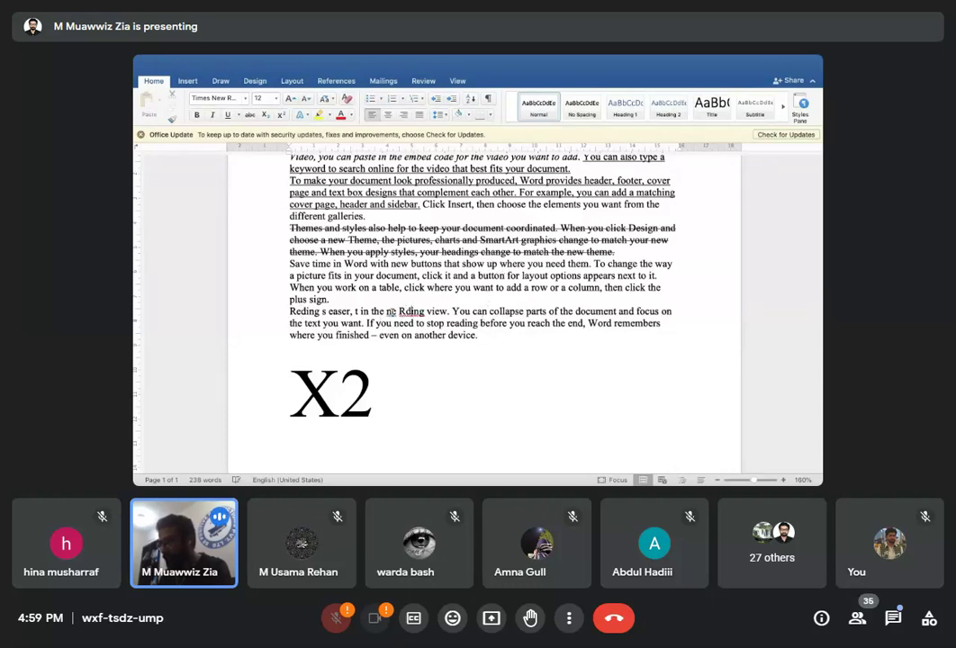
key("BackSpace")
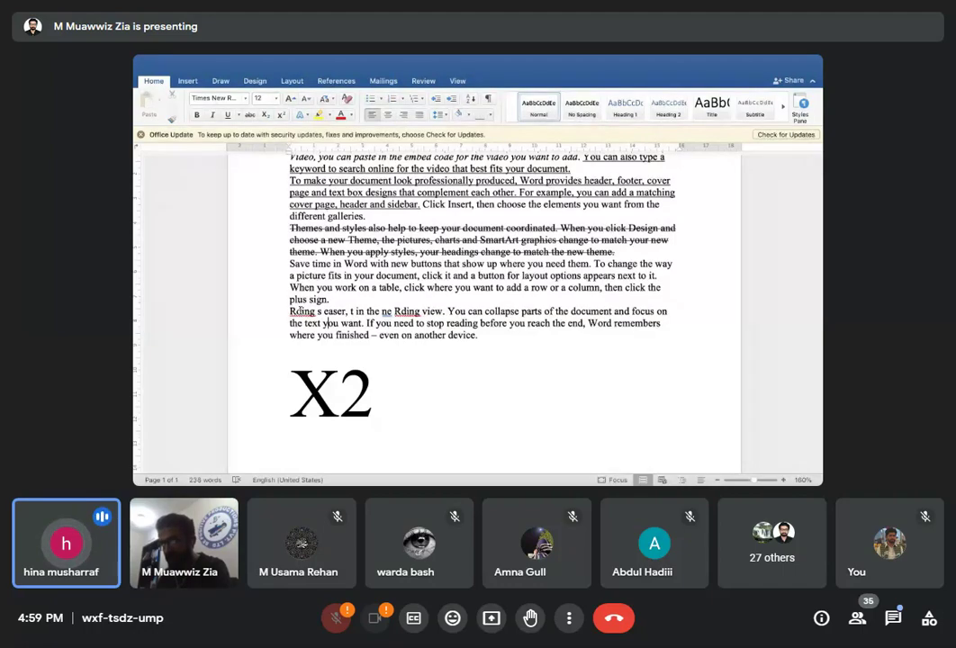
Place the cursor in the Introduction heading, then bring up the Meet in-call chat
scroll(319, 234, "up", 5)
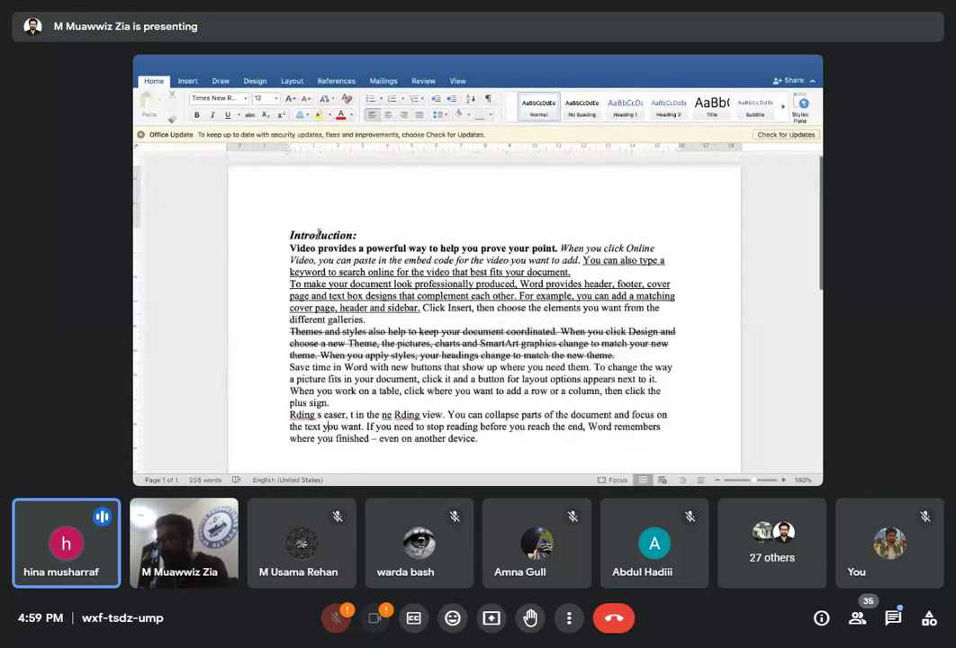
left_click(319, 234)
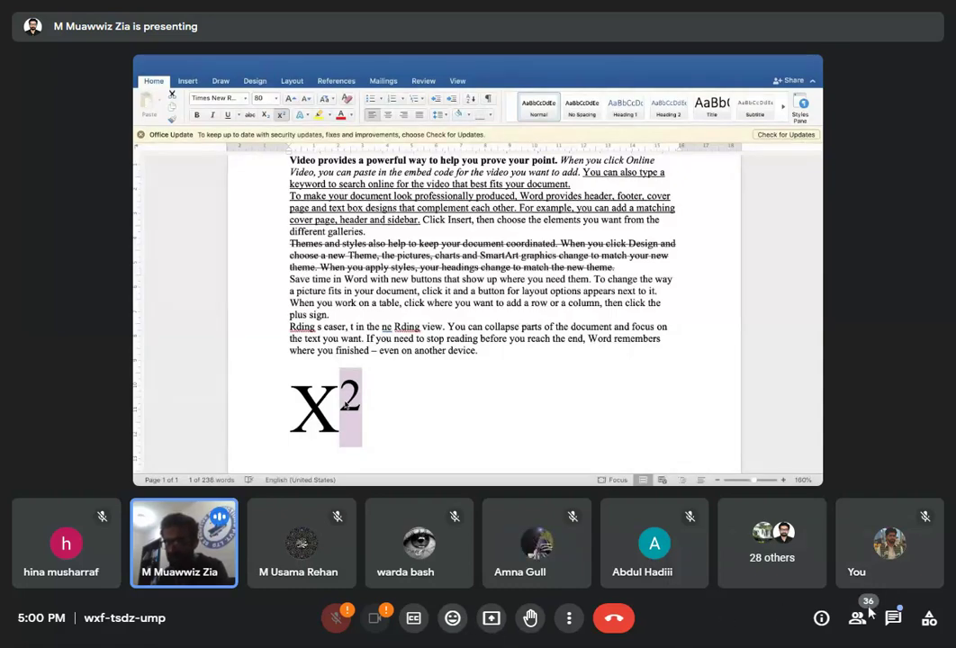
left_click(892, 617)
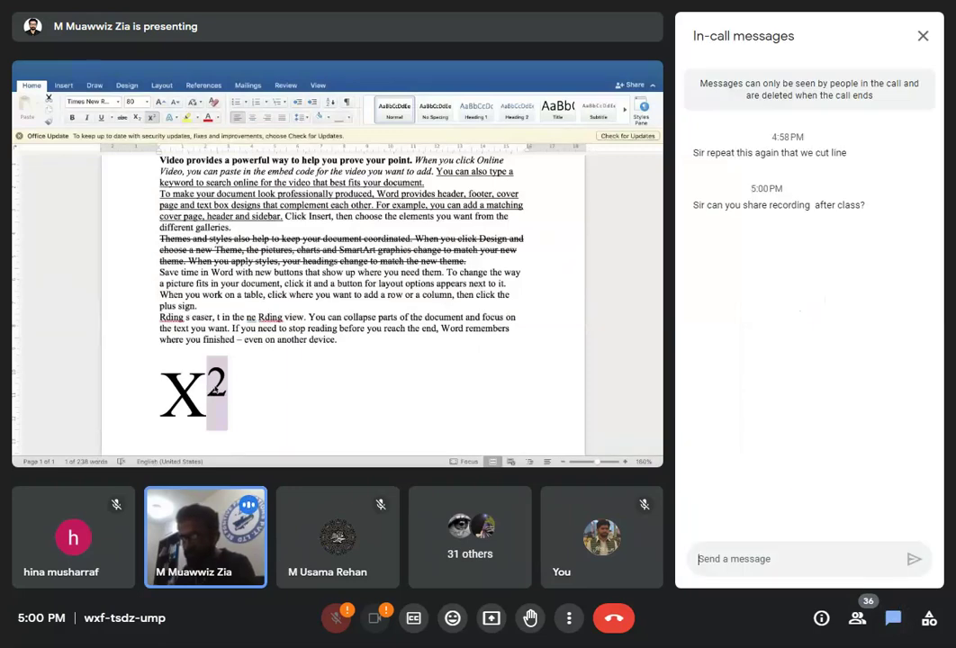
Send the chat message 'recording ho rehi ha' in Google Meet
type("re")
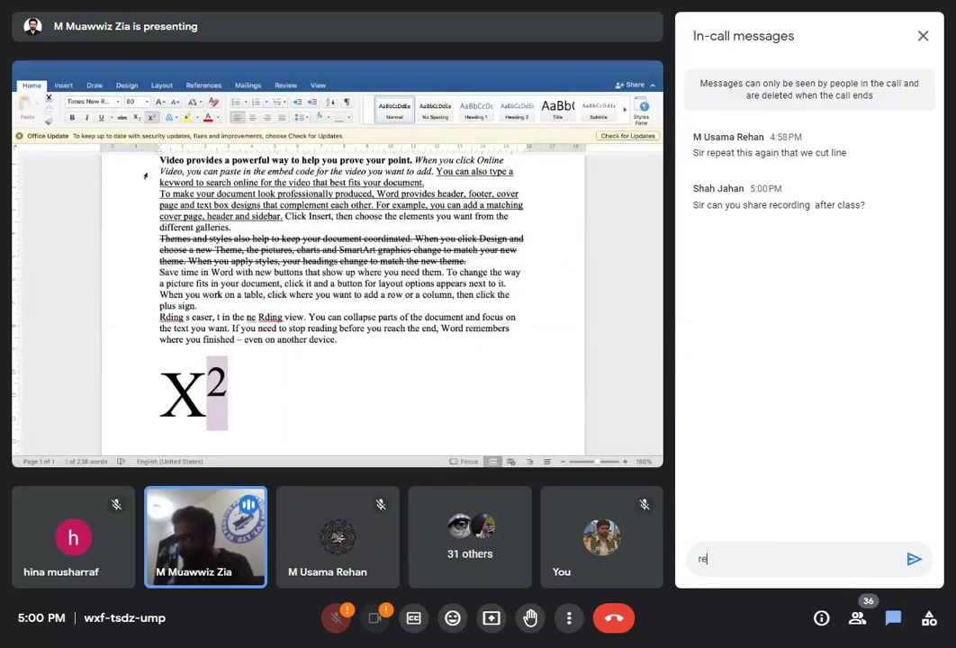
type("cord")
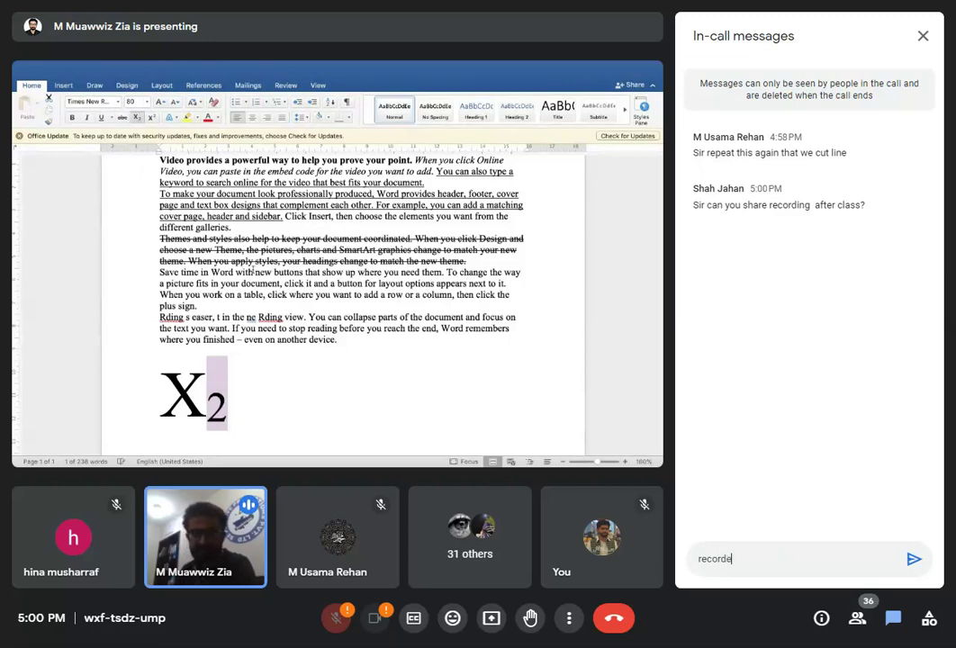
type("e")
key("BackSpace")
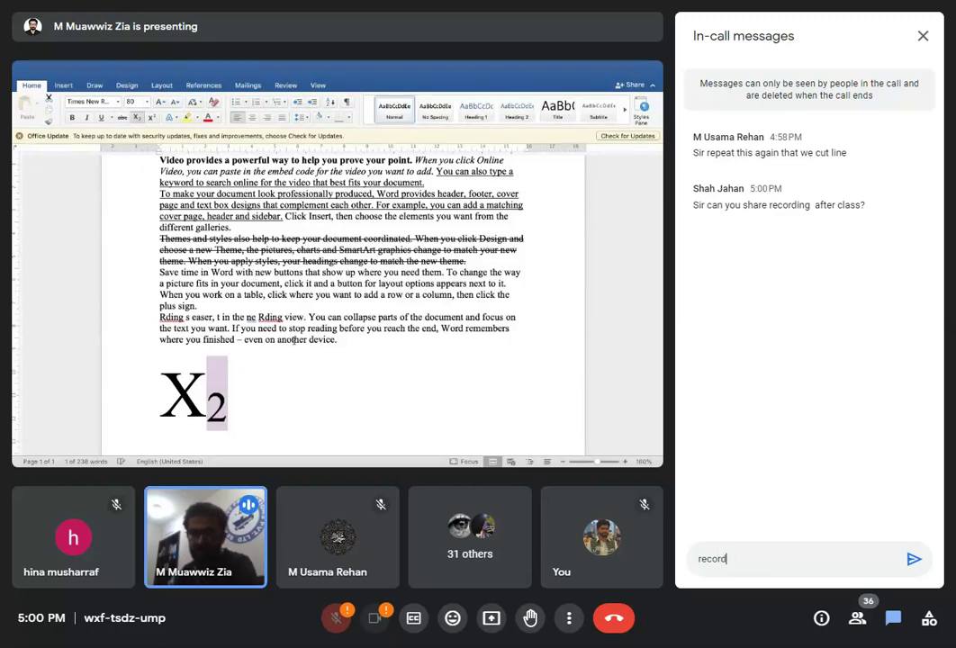
type("in")
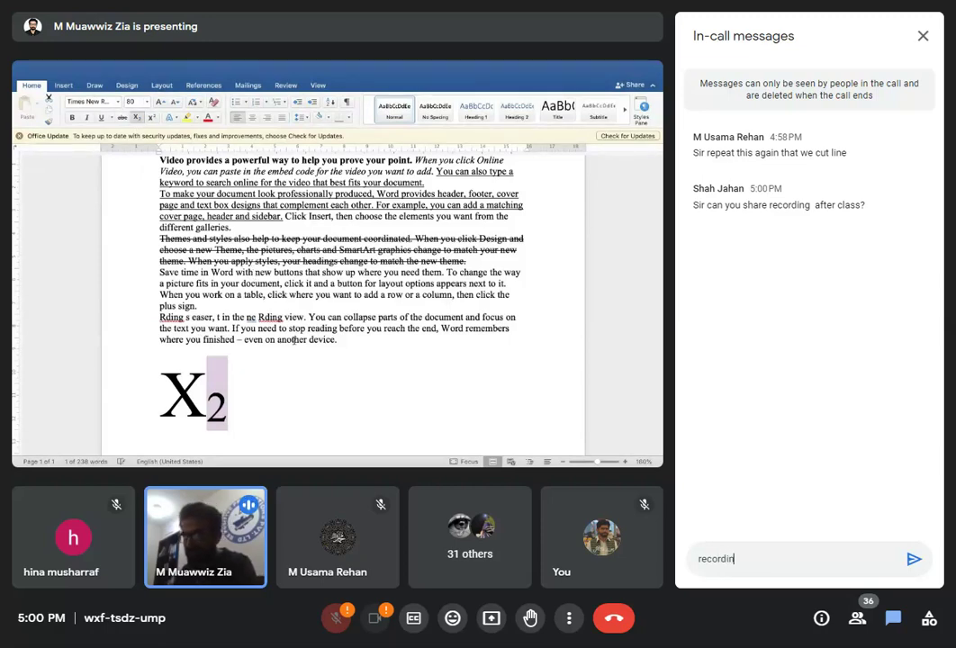
type("g t")
type("o re")
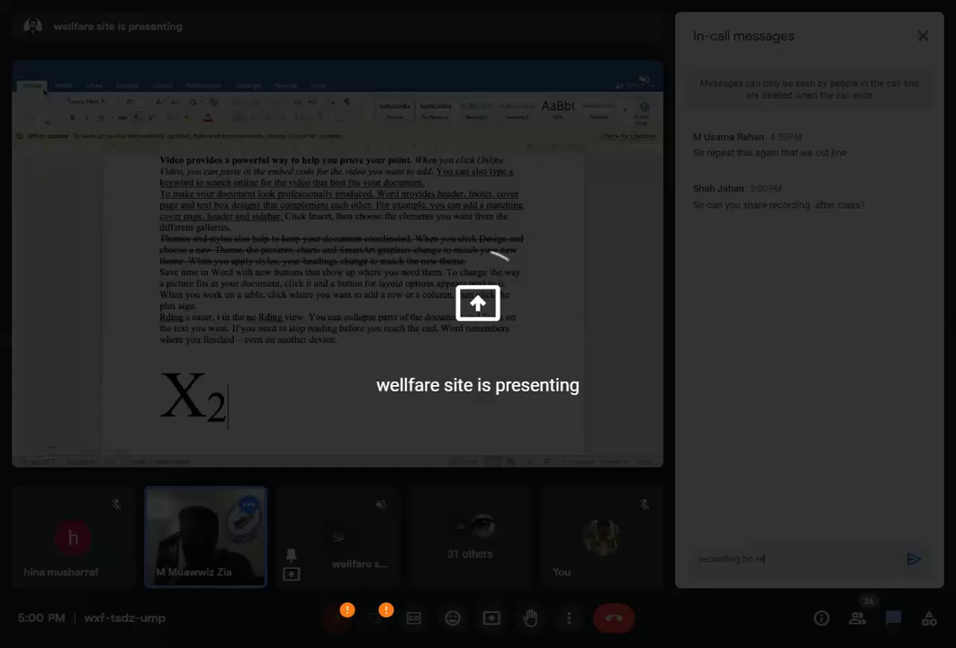
type("f")
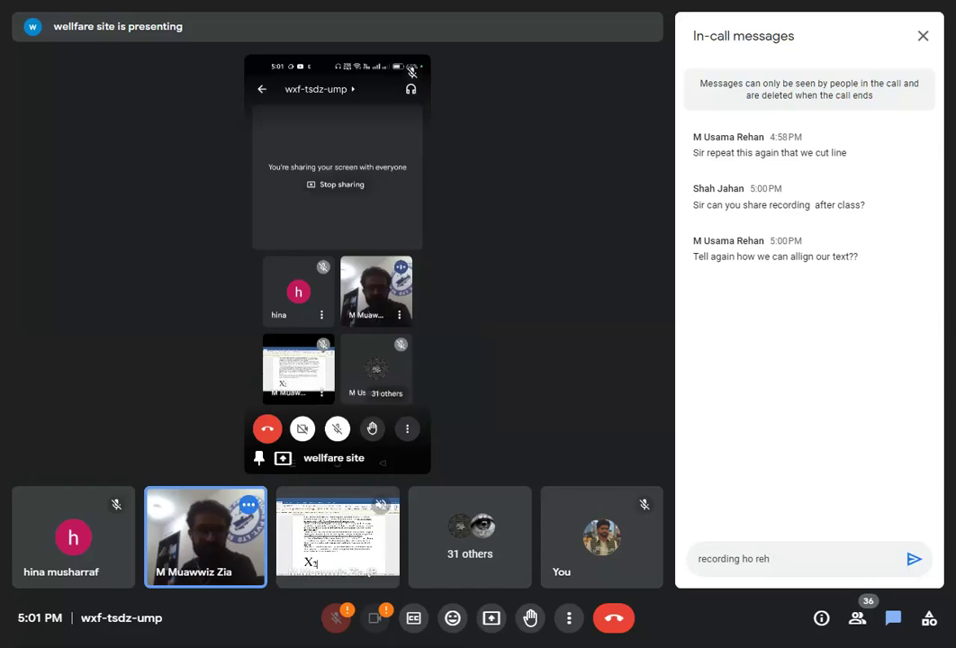
type("i h")
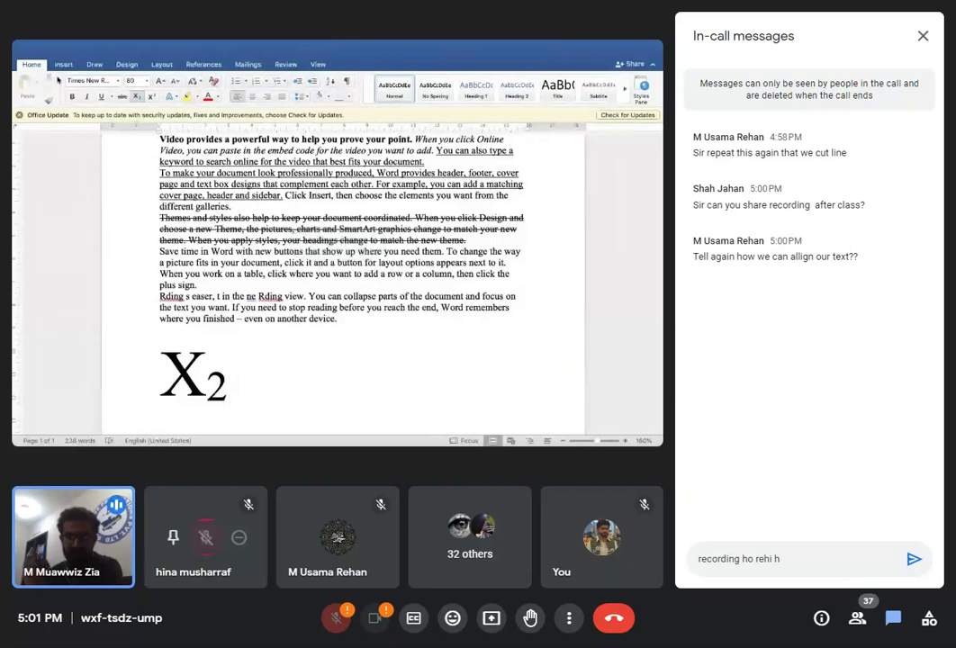
type("a")
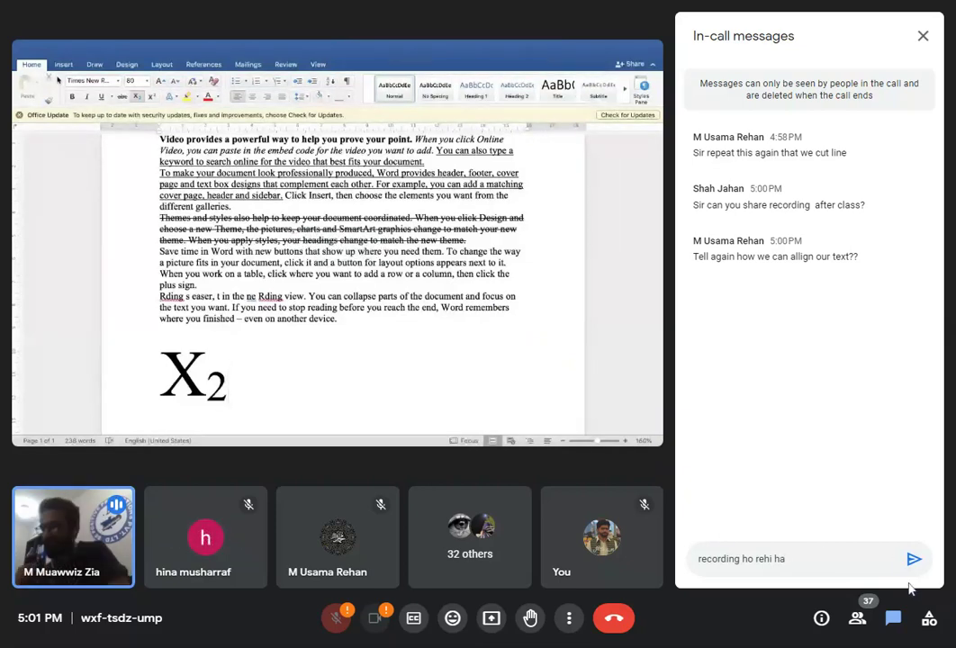
left_click(914, 559)
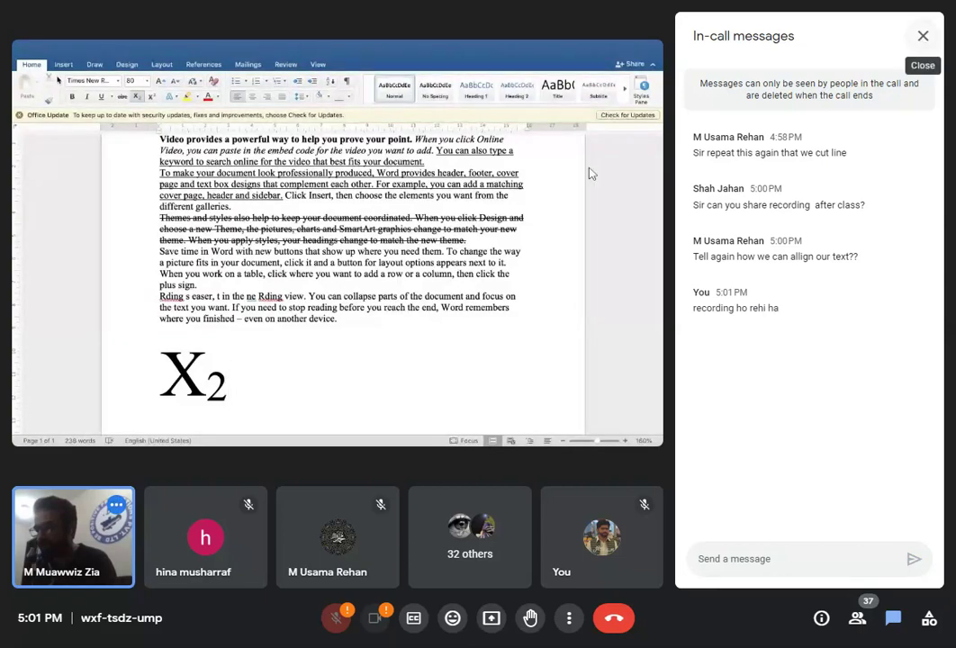
left_click(921, 38)
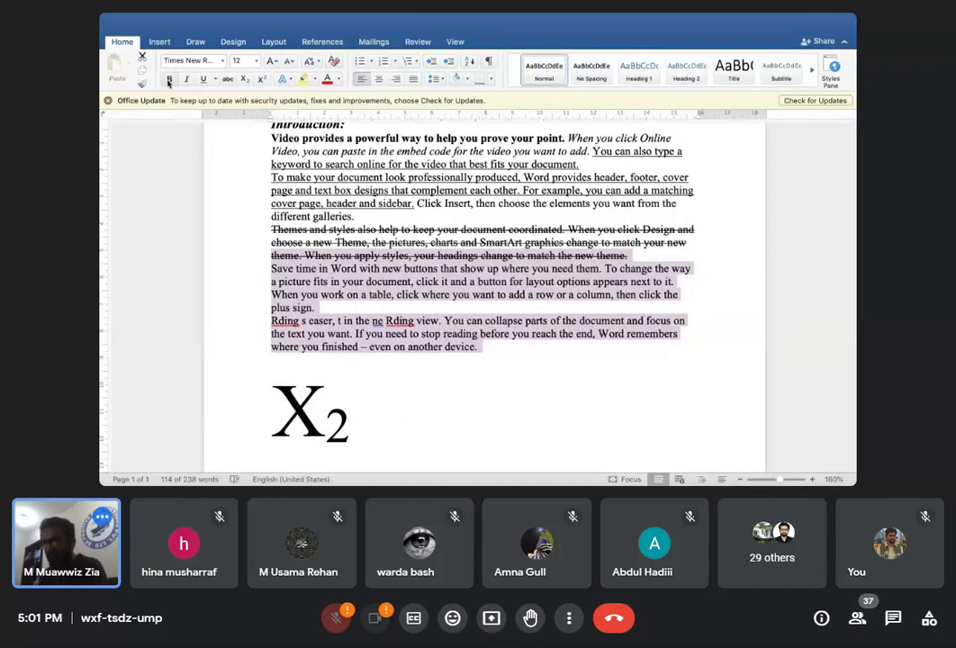
left_click(327, 353)
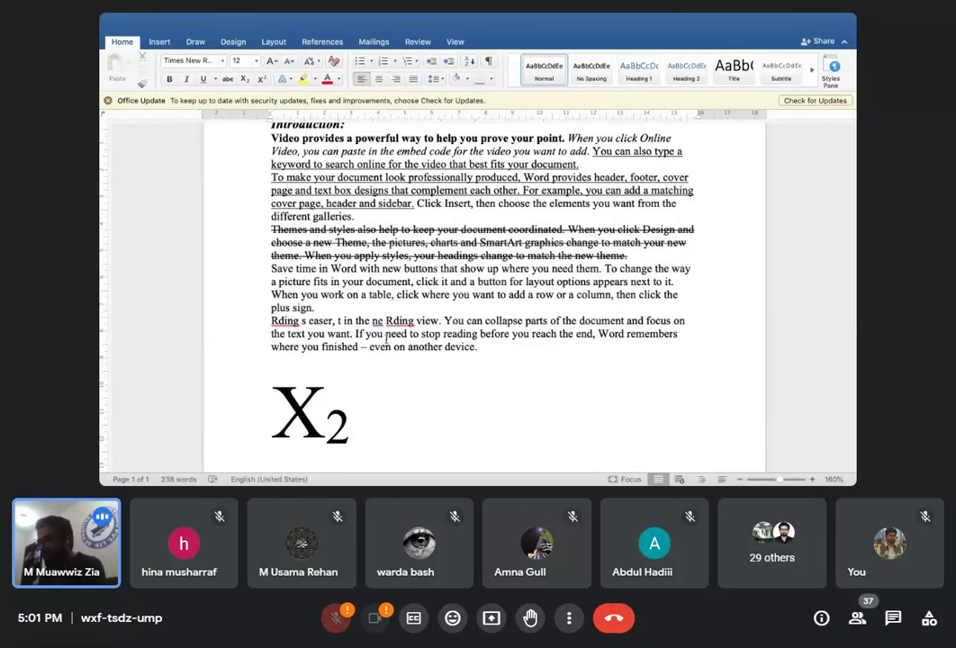
key("super+a")
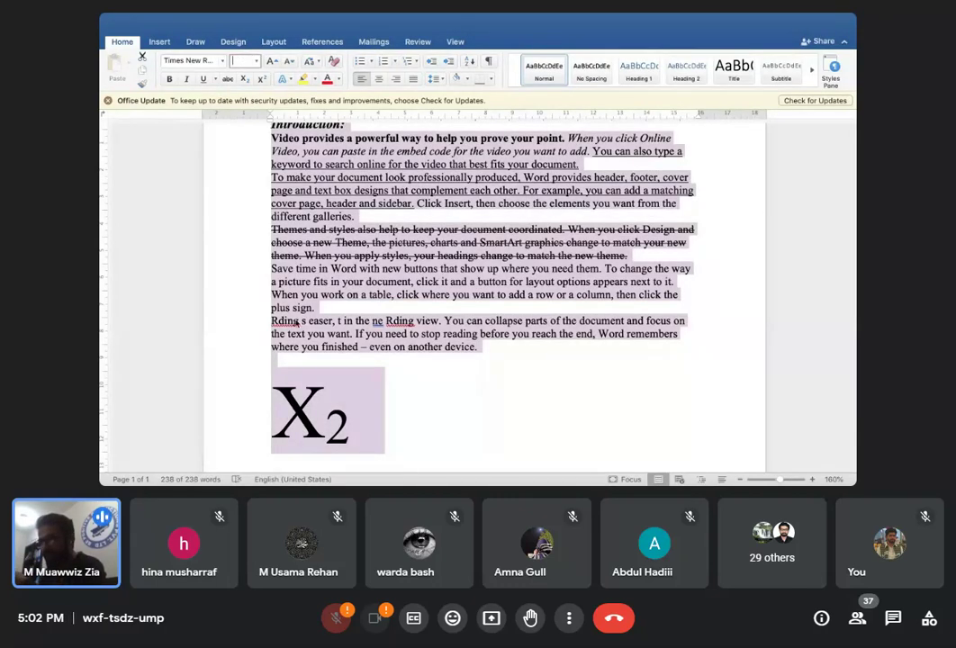
Set the final paragraph's last sentence to Calibri, select all, and bring up the Meet chat
left_click(297, 333)
left_click_drag(355, 333, 476, 347)
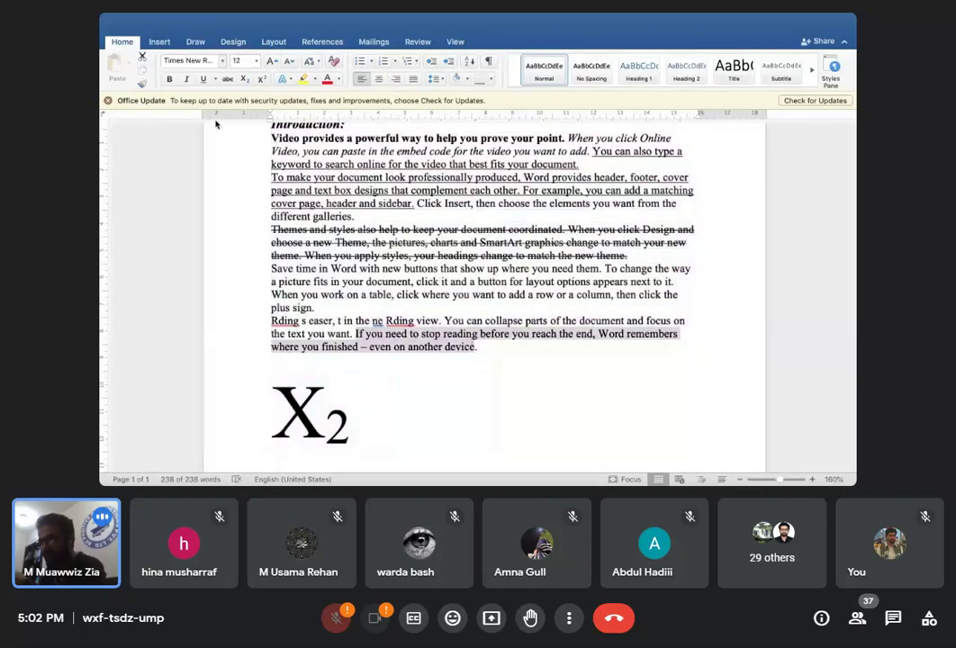
key("ctrl+space")
key("ctrl+a")
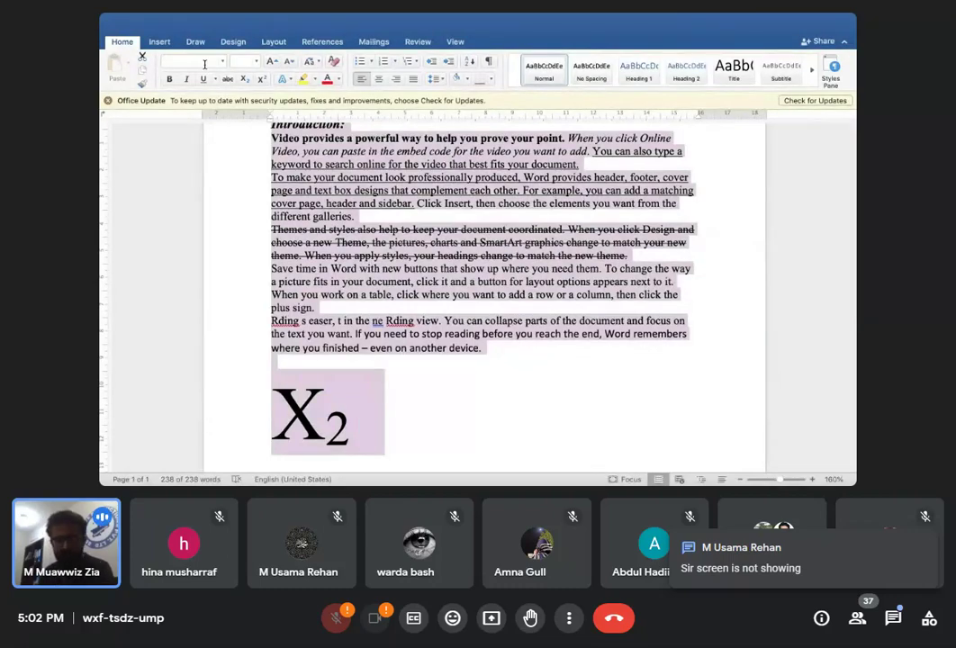
left_click(890, 619)
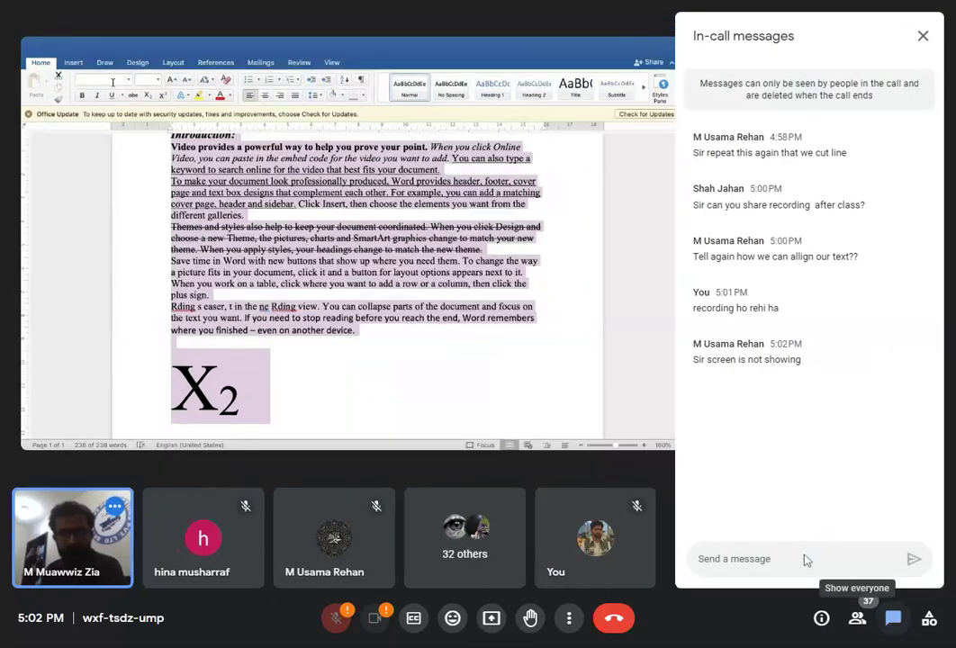
Send 'pin kren' to the Meet chat, discard the follow-up text, and close the panel
type("p")
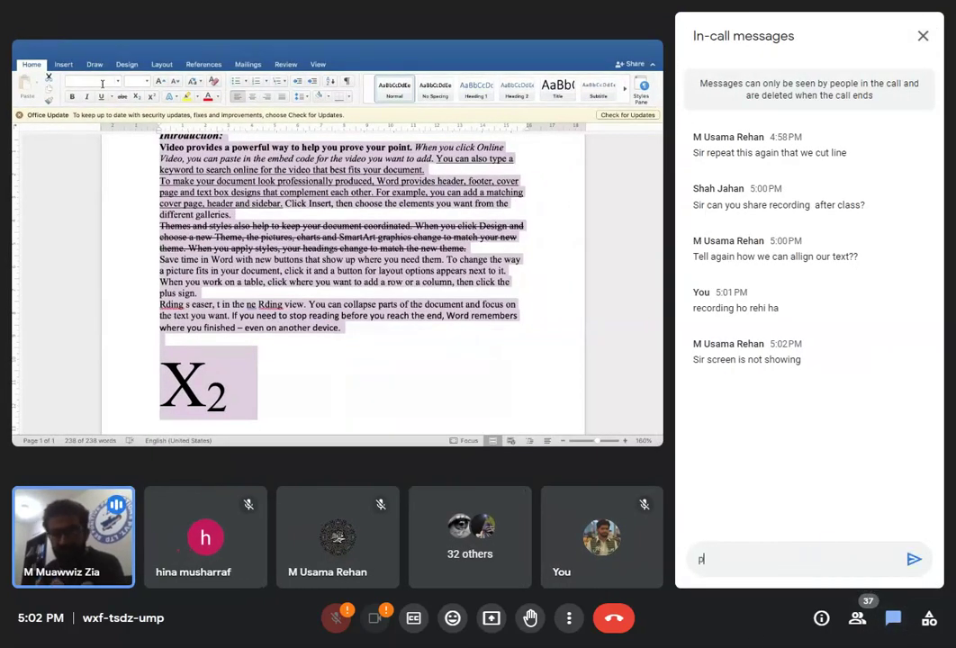
type("in kre")
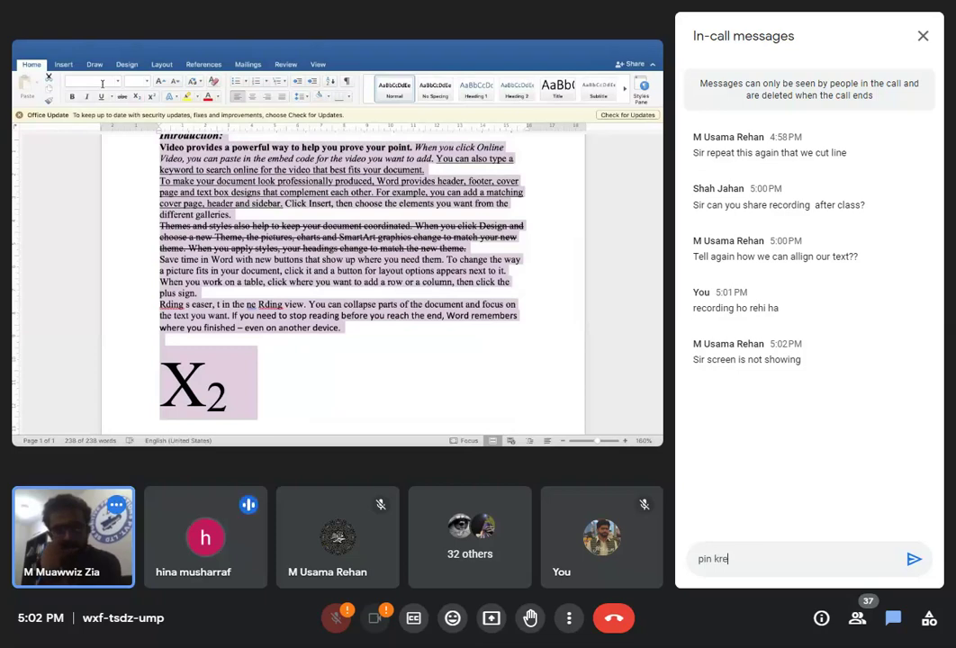
type("n")
key("Return")
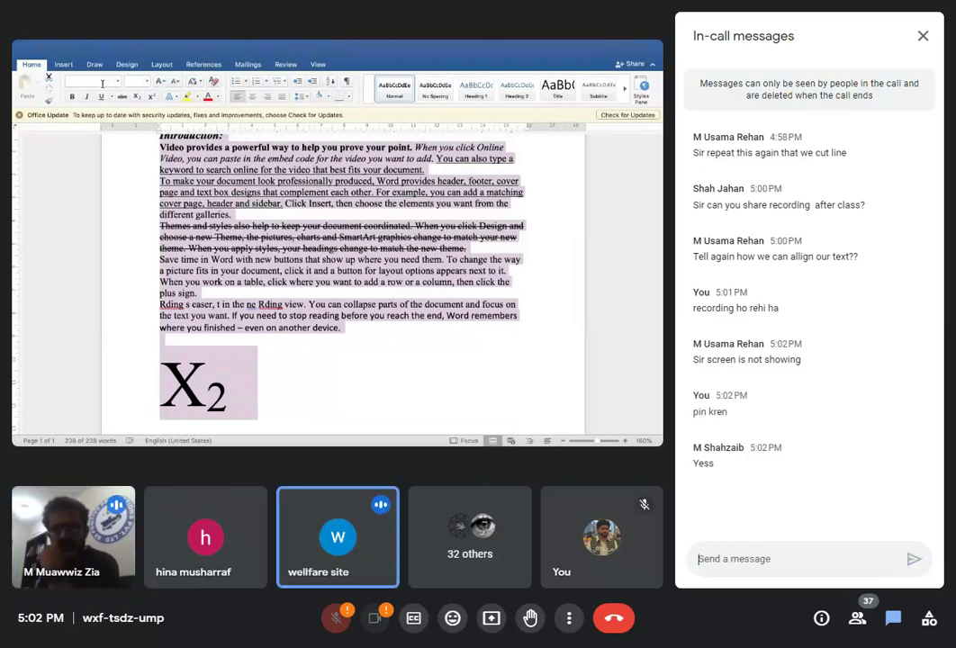
type("sir")
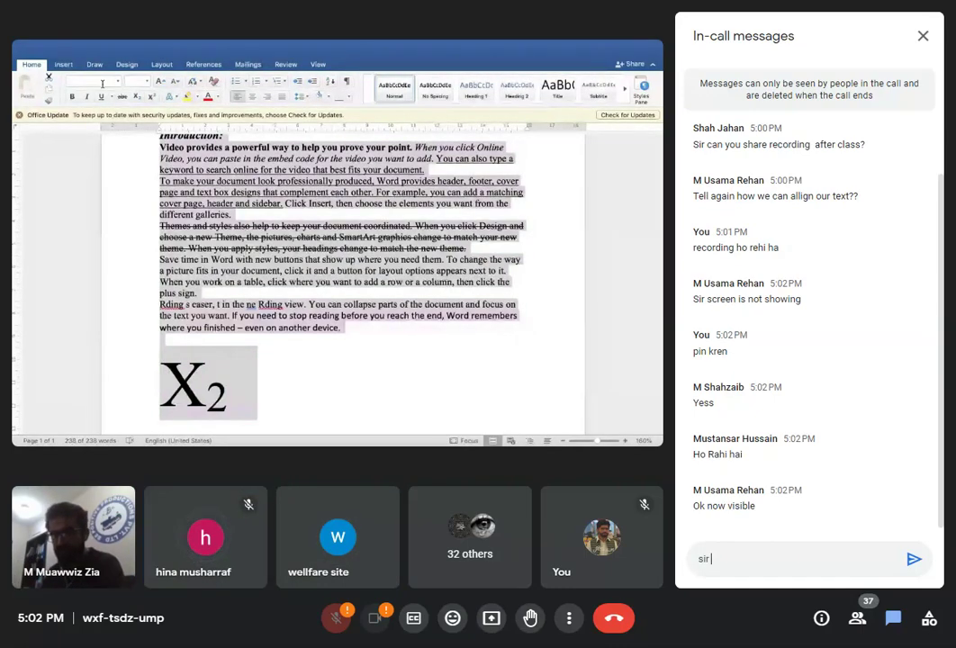
key("BackSpace")
key("BackSpace")
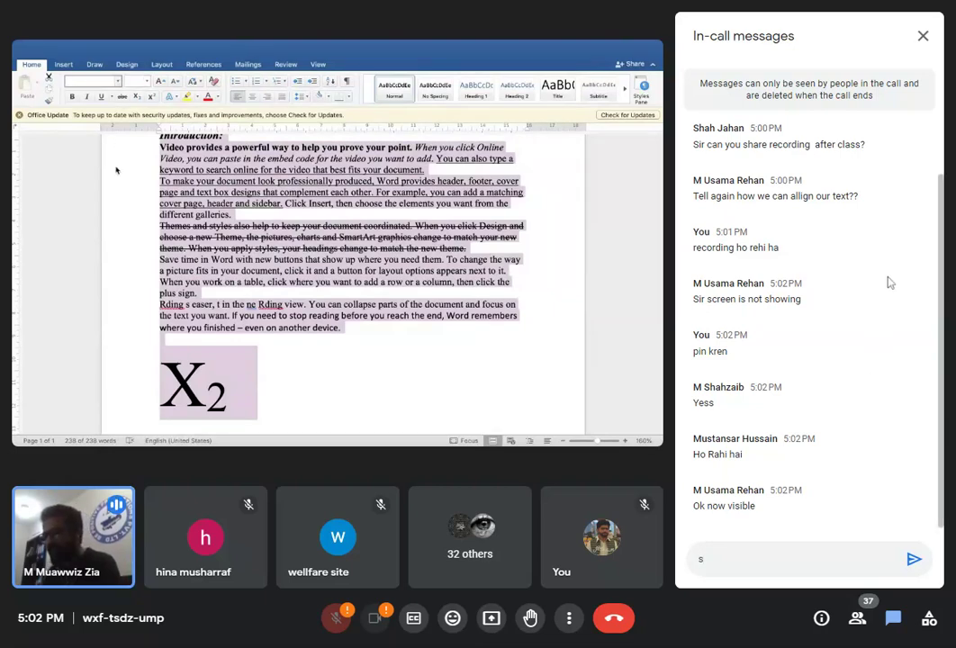
left_click(923, 36)
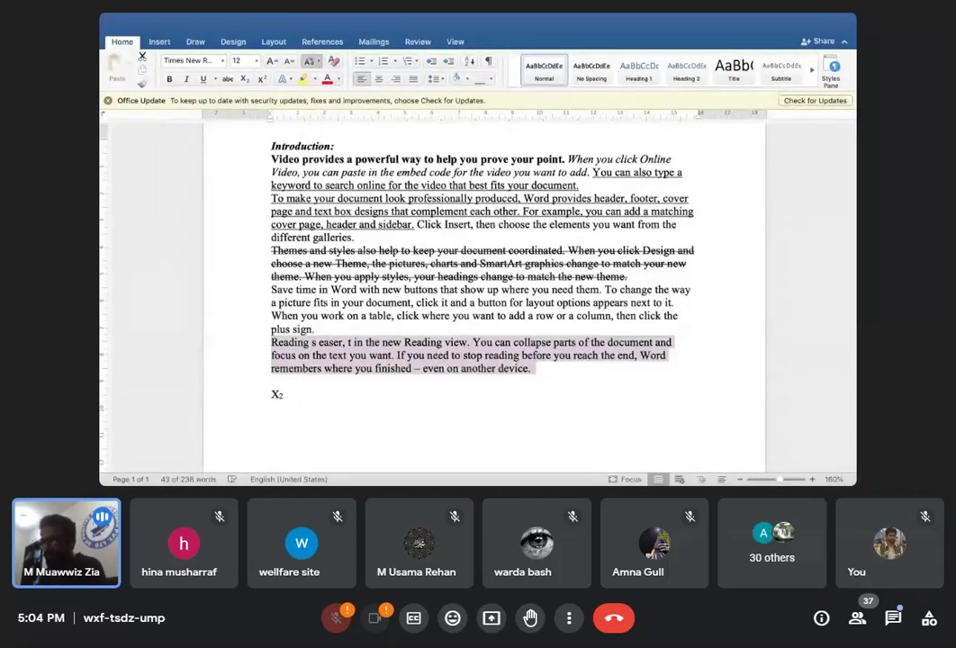
Make the last paragraph UPPERCASE, then cycle it to Sentence case with Shift+F3
left_click(312, 60)
left_click(326, 99)
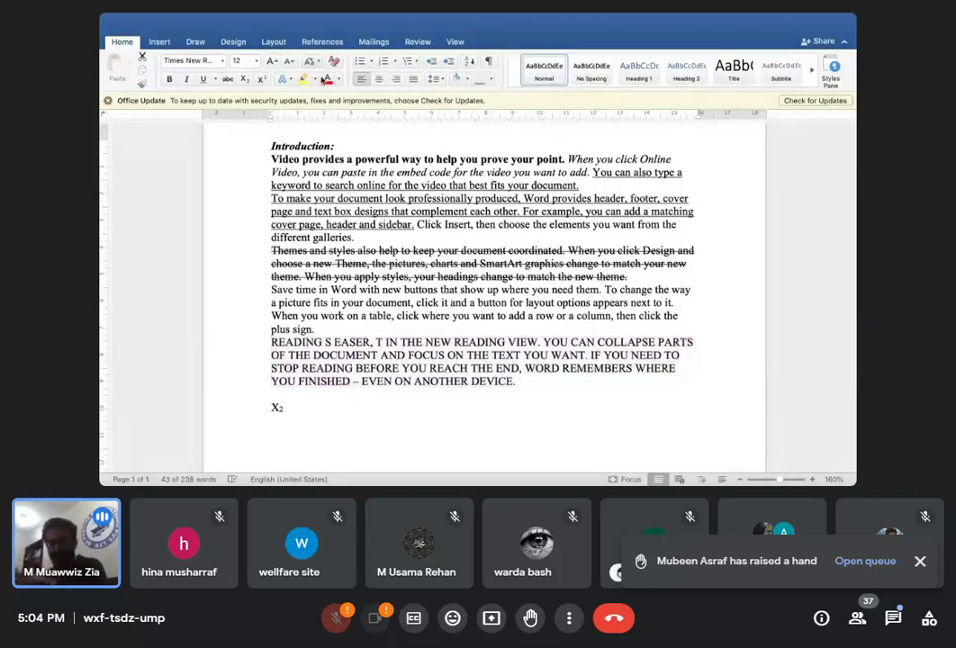
key("shift+F3")
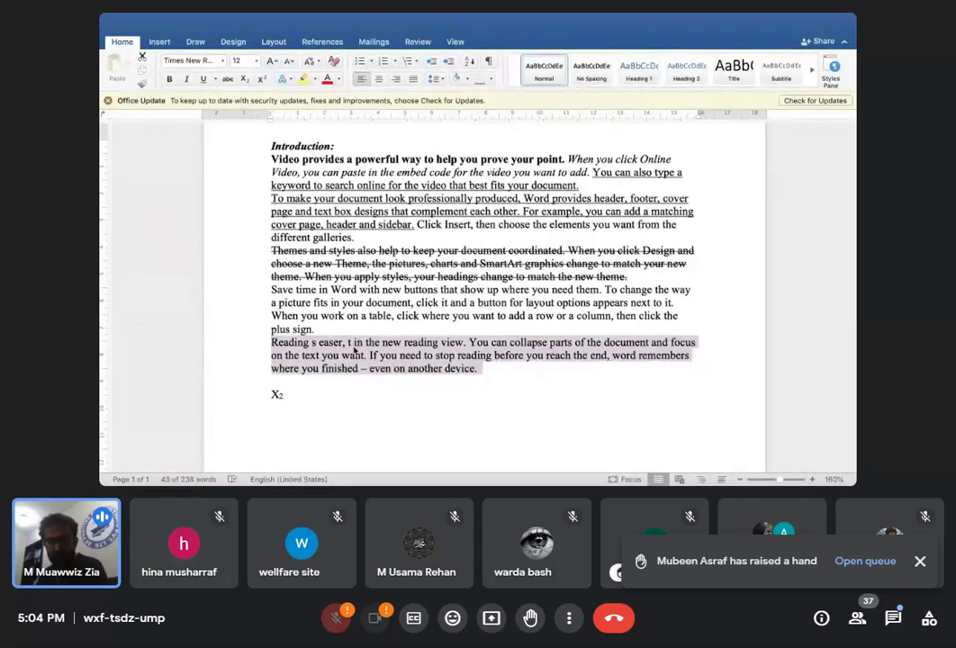
left_click(352, 343)
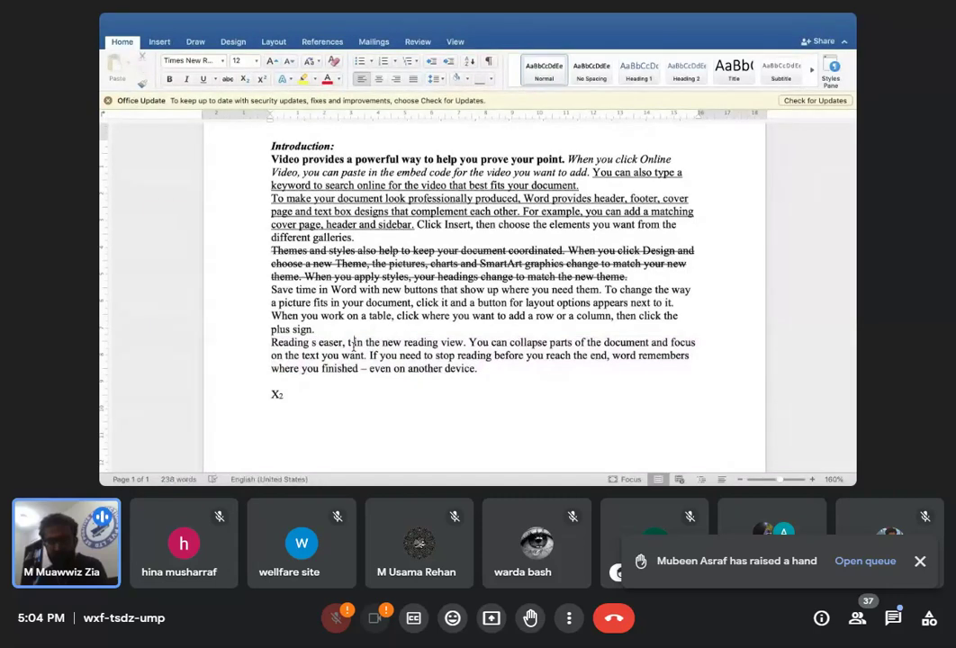
left_click(494, 375)
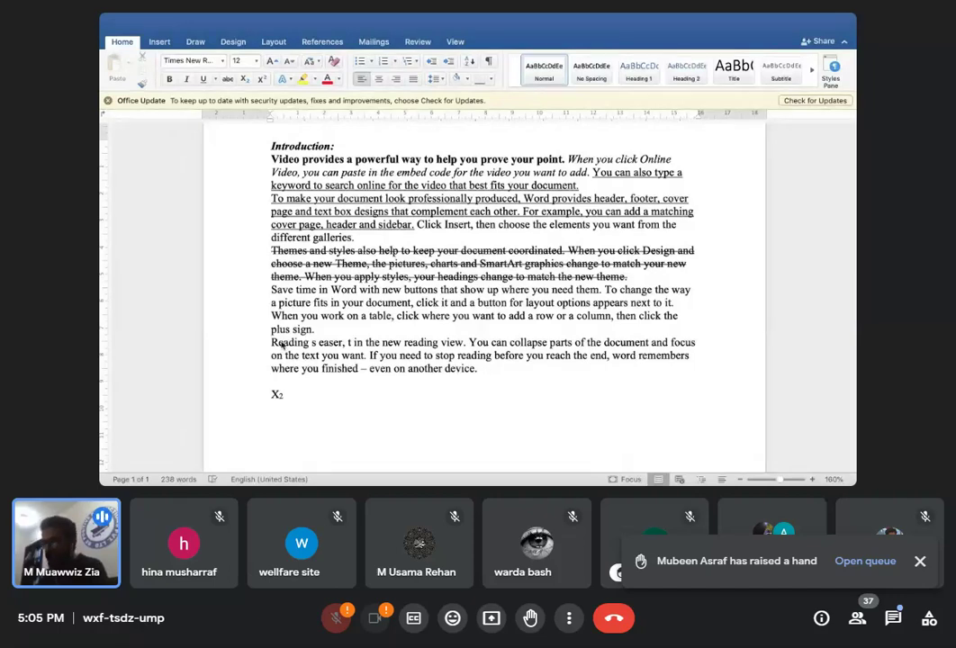
left_click(307, 369)
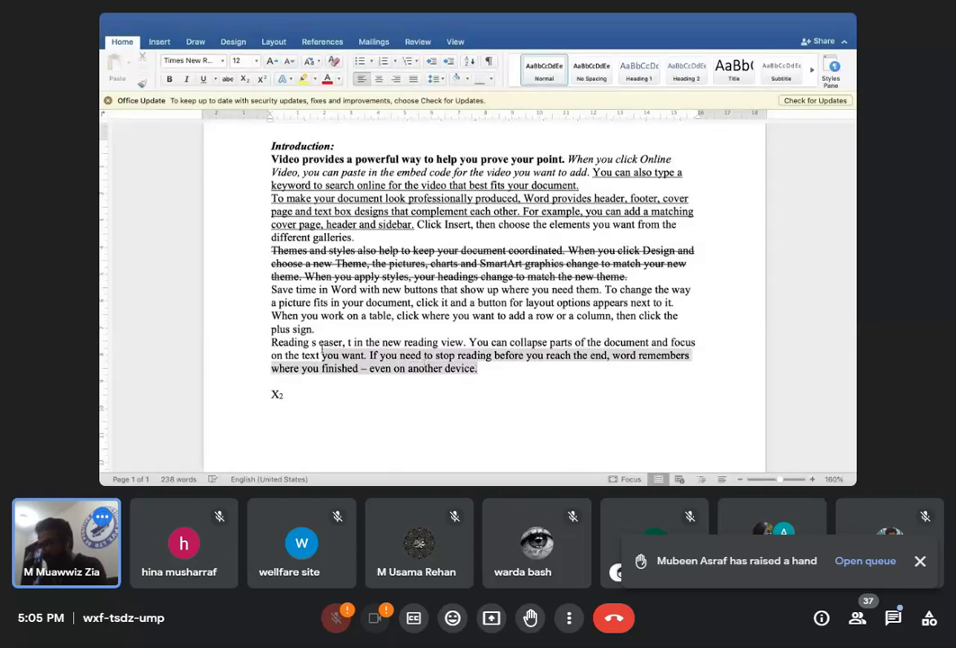
Apply Capitalize Each Word, then tOGGLE cASE, to the last paragraph and deselect it
left_click_drag(477, 369, 271, 342)
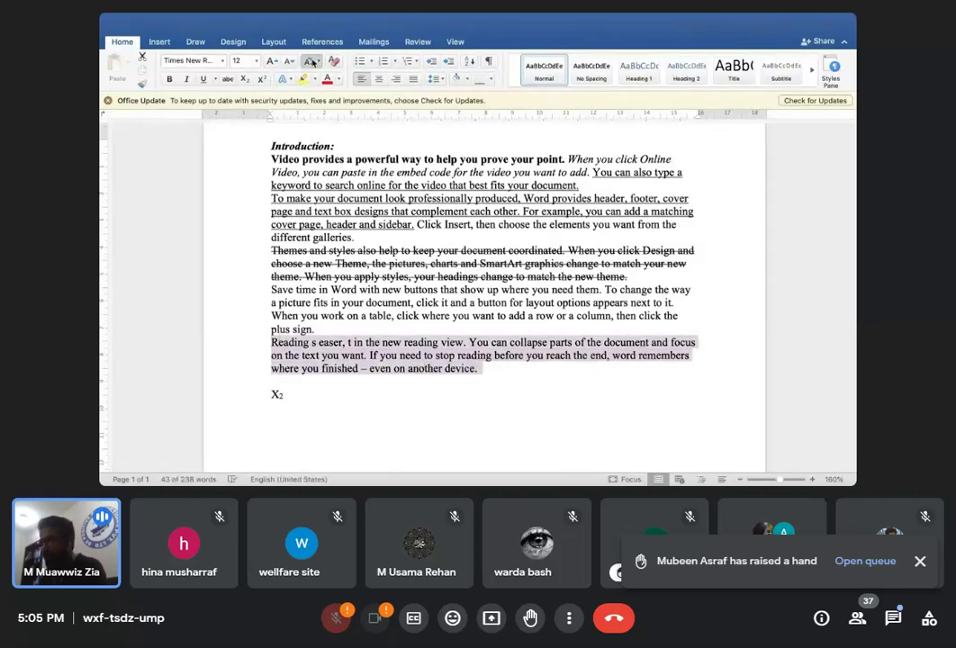
left_click(310, 62)
left_click(331, 122)
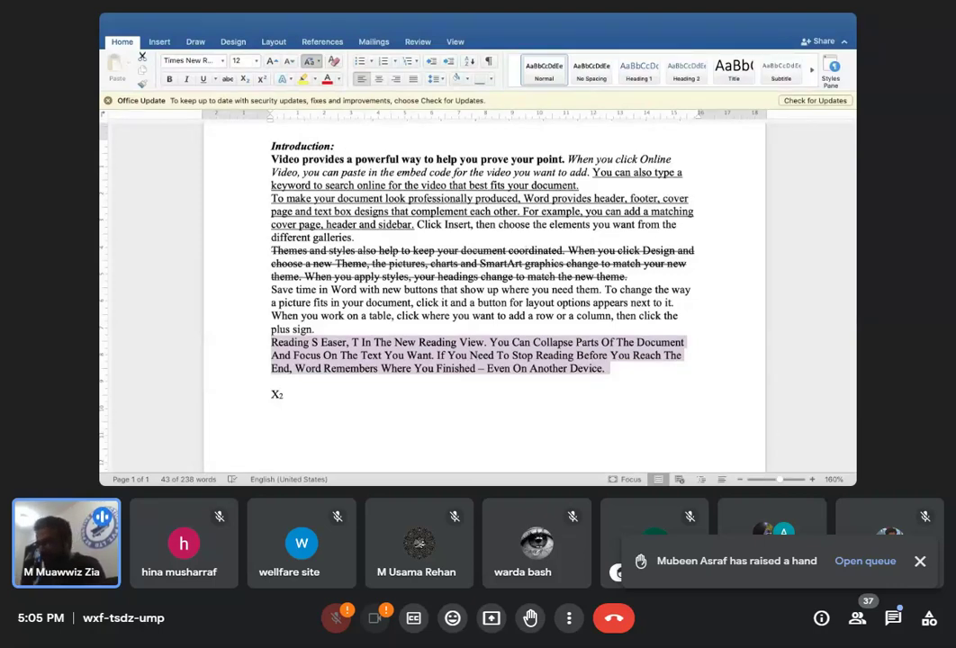
left_click(334, 132)
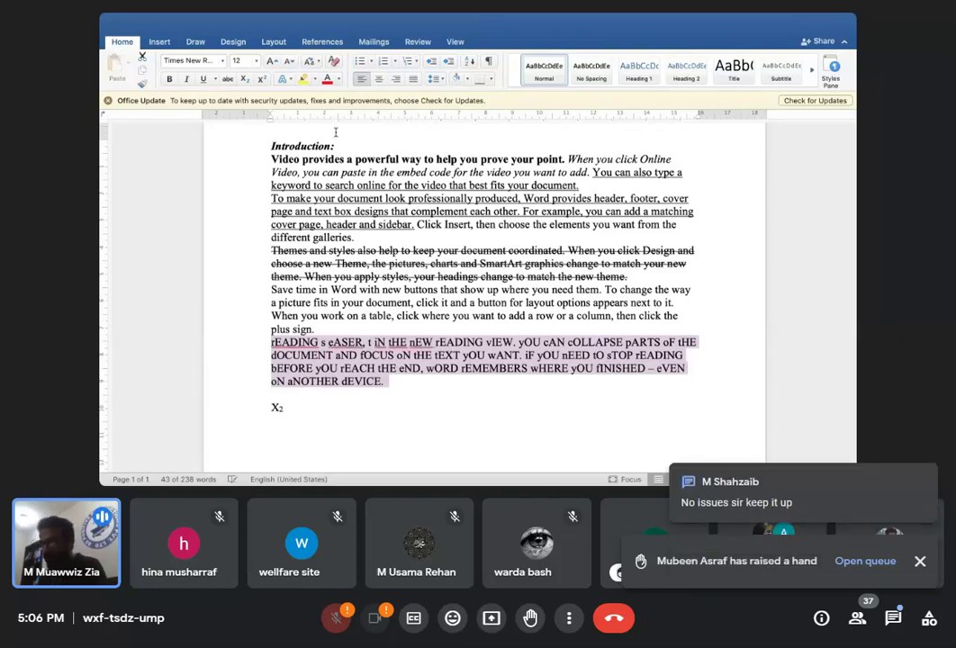
left_click(425, 384)
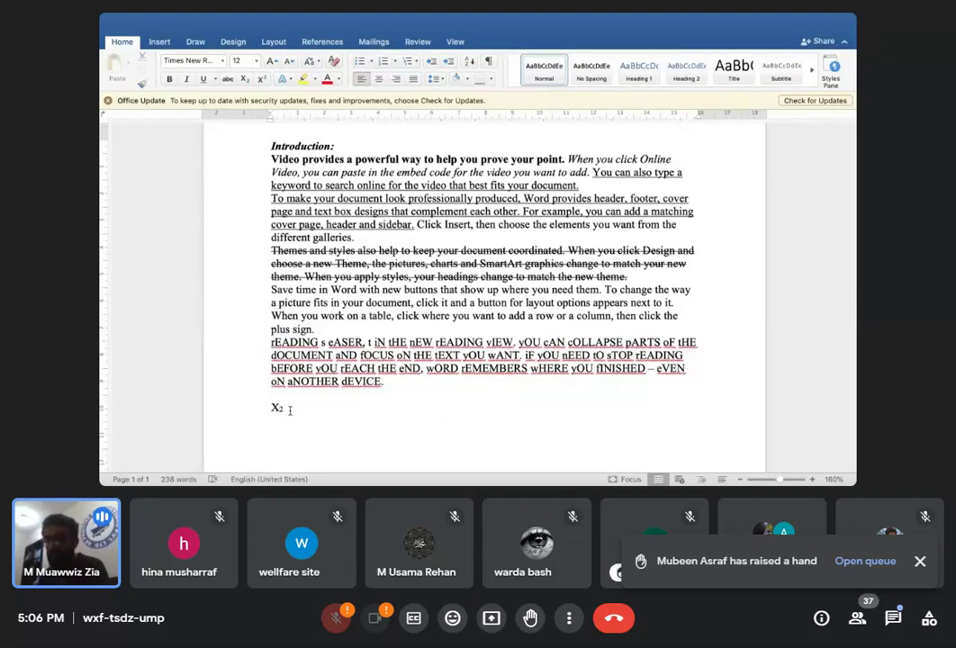
Enlarge the X2 line to 26 pt and retype it as plain X2
left_click_drag(290, 409, 250, 410)
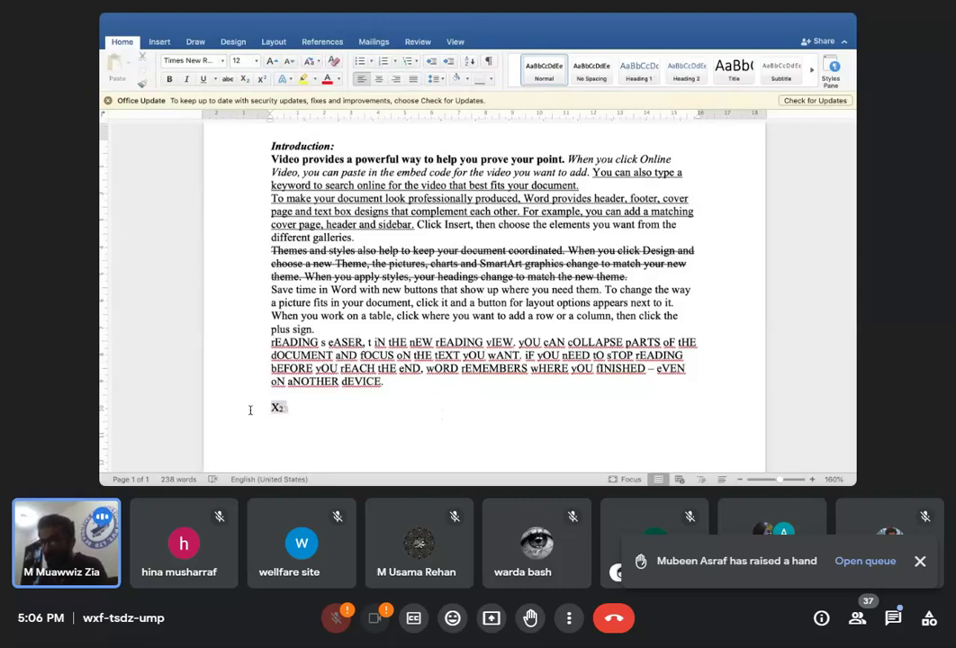
left_click(270, 60)
left_click(269, 60)
left_click(270, 60)
left_click(270, 60)
left_click(270, 60)
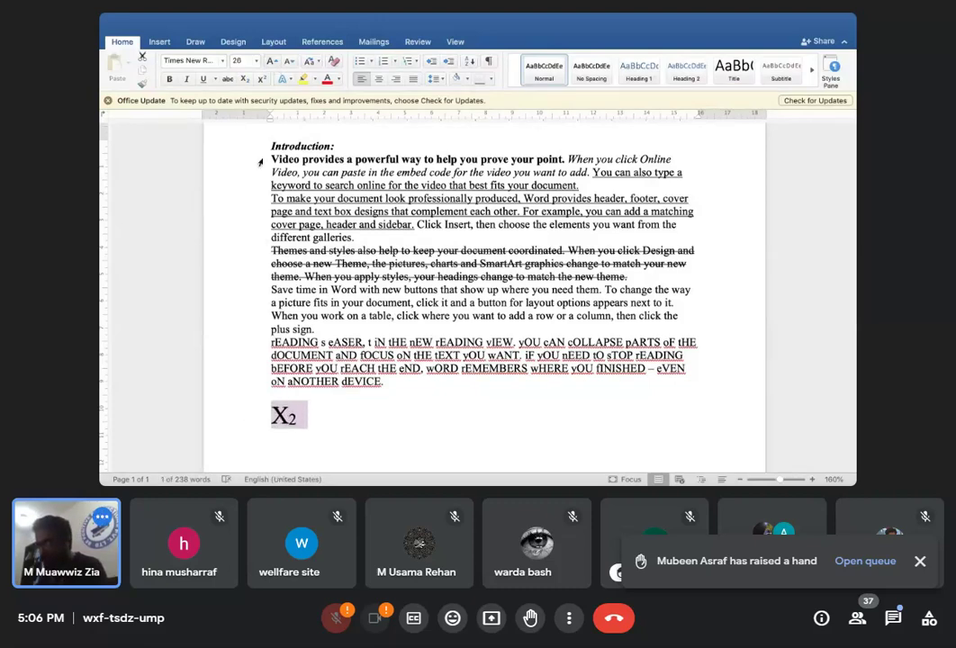
left_click(270, 60)
left_click(270, 60)
left_click(302, 416)
key("BackSpace")
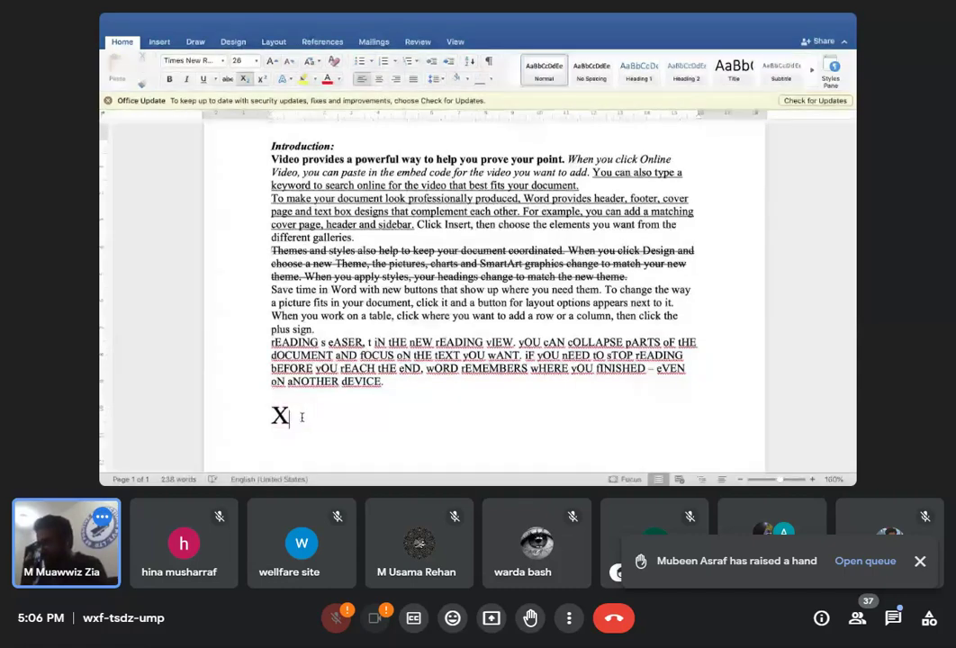
key("BackSpace")
type("X2")
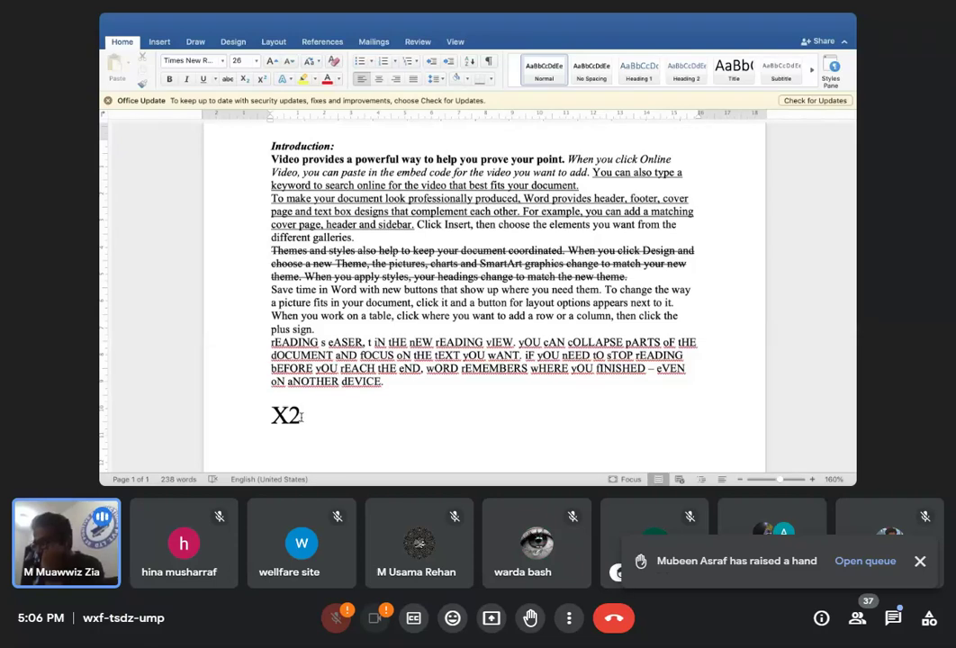
Make the 2 in X2 a superscript and add a normal-size plus sign after it
left_click_drag(302, 415, 290, 416)
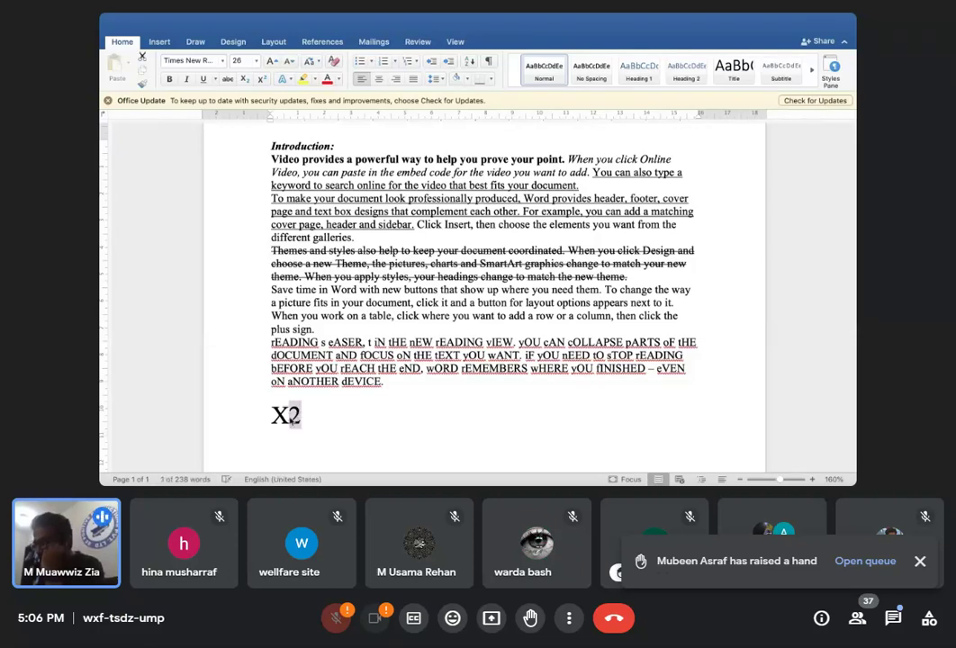
left_click(263, 80)
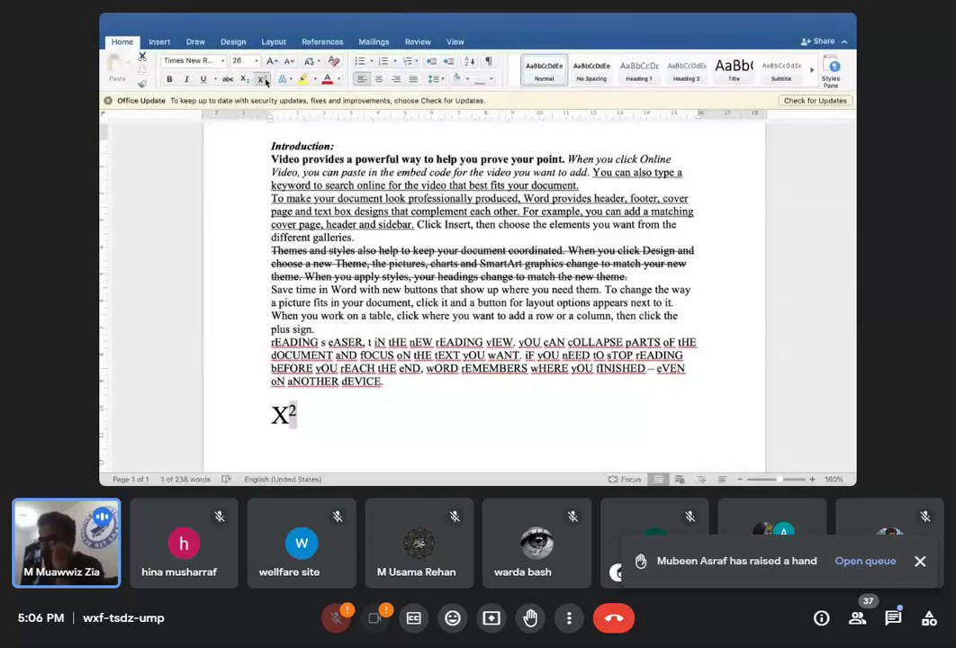
left_click(305, 415)
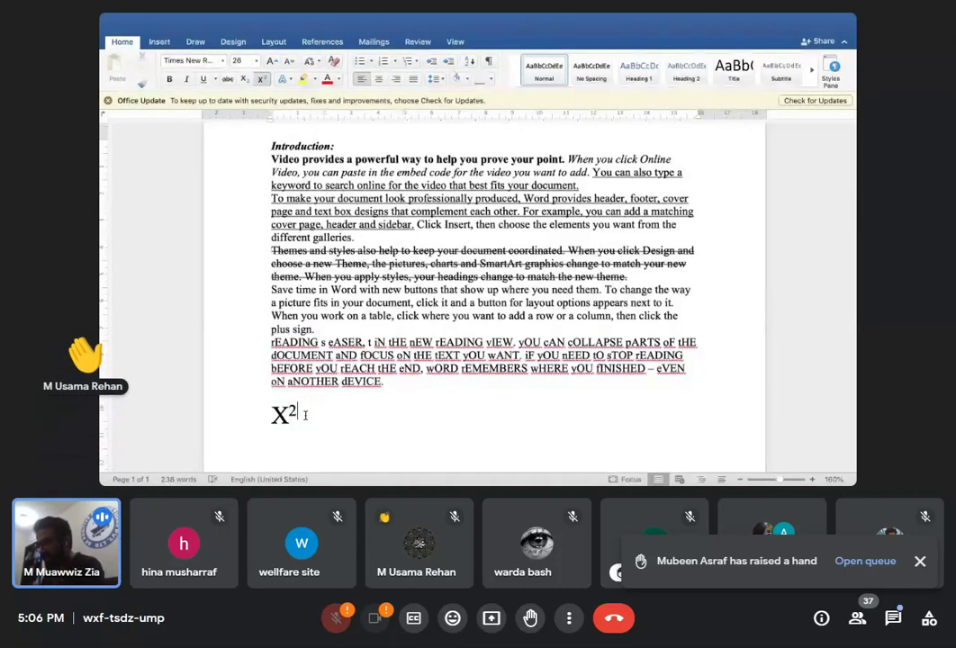
type("+")
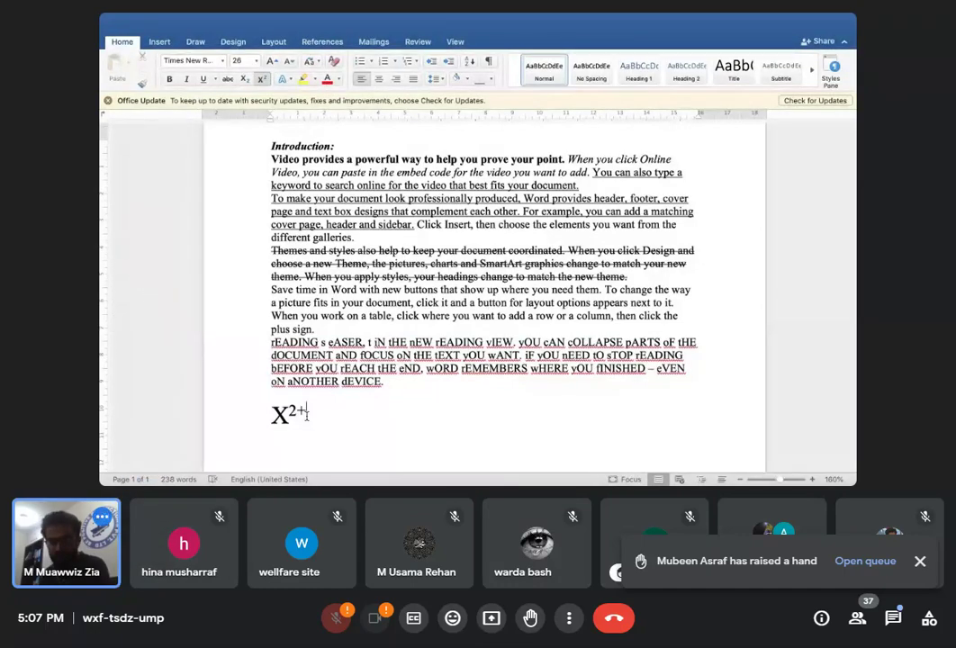
left_click_drag(306, 415, 298, 414)
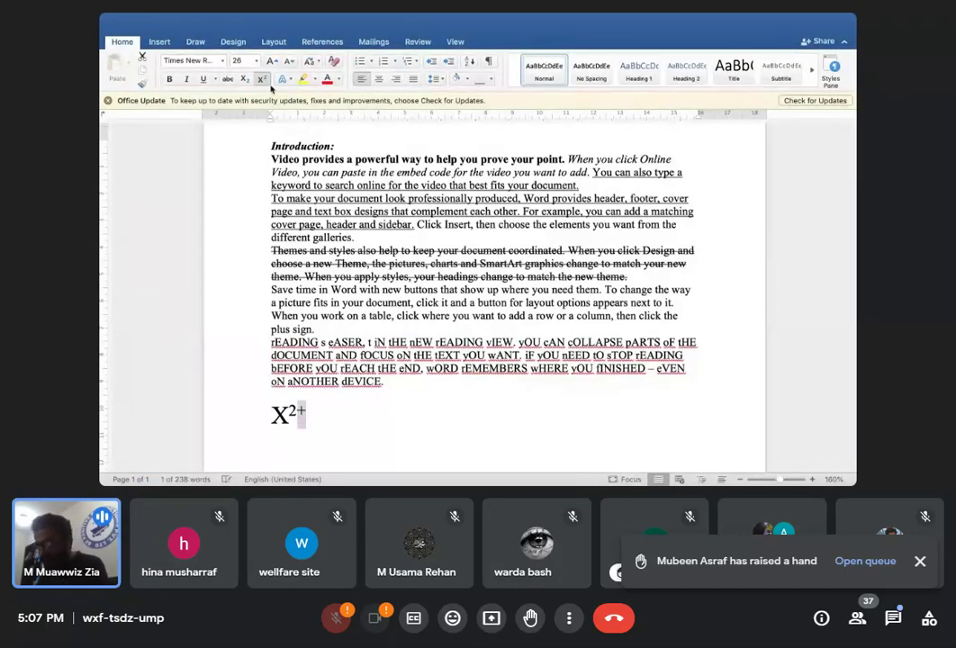
left_click(261, 80)
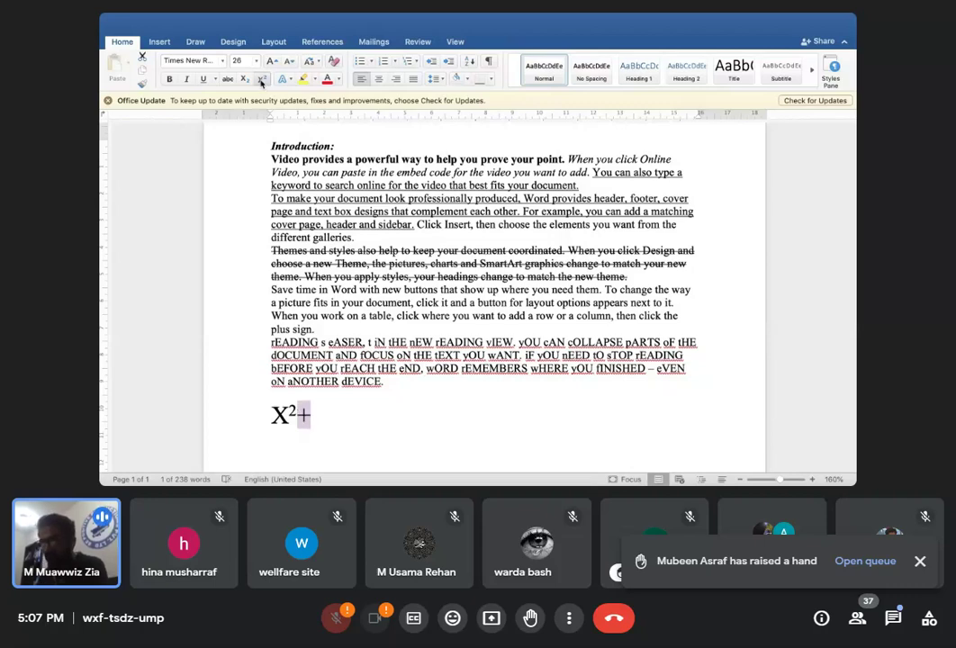
left_click(327, 419)
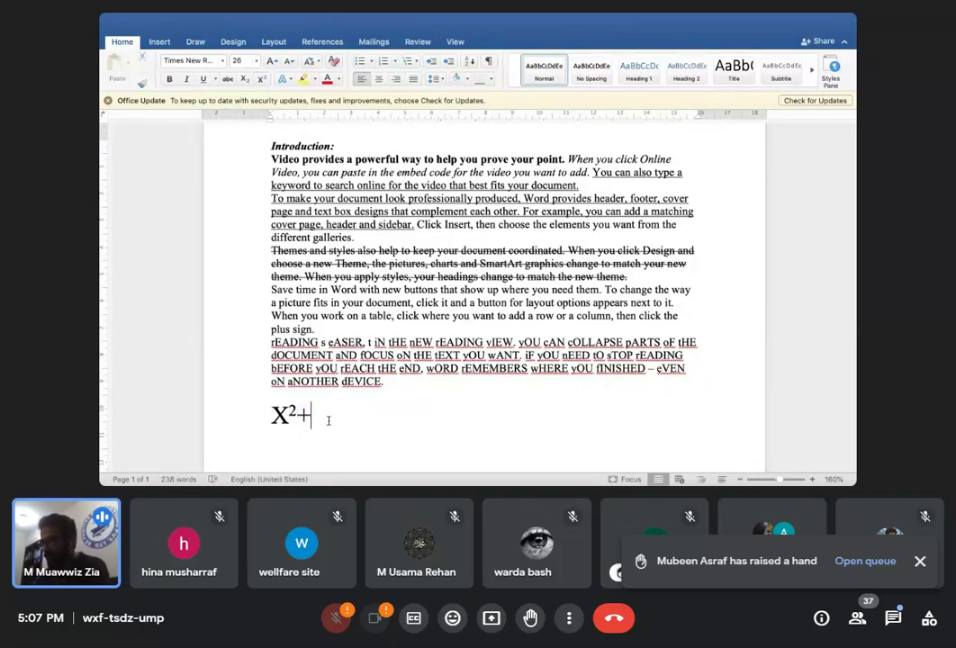
Continue the formula with Y², a normal-size plus sign, and 2XY
type("Y2")
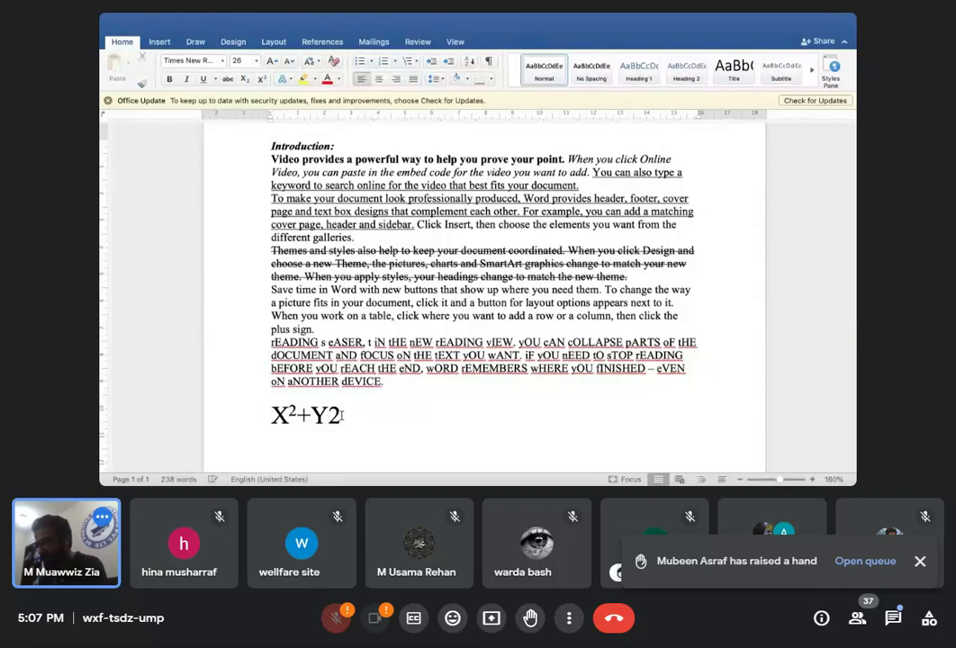
key("shift+Left")
key("super+shift+equal")
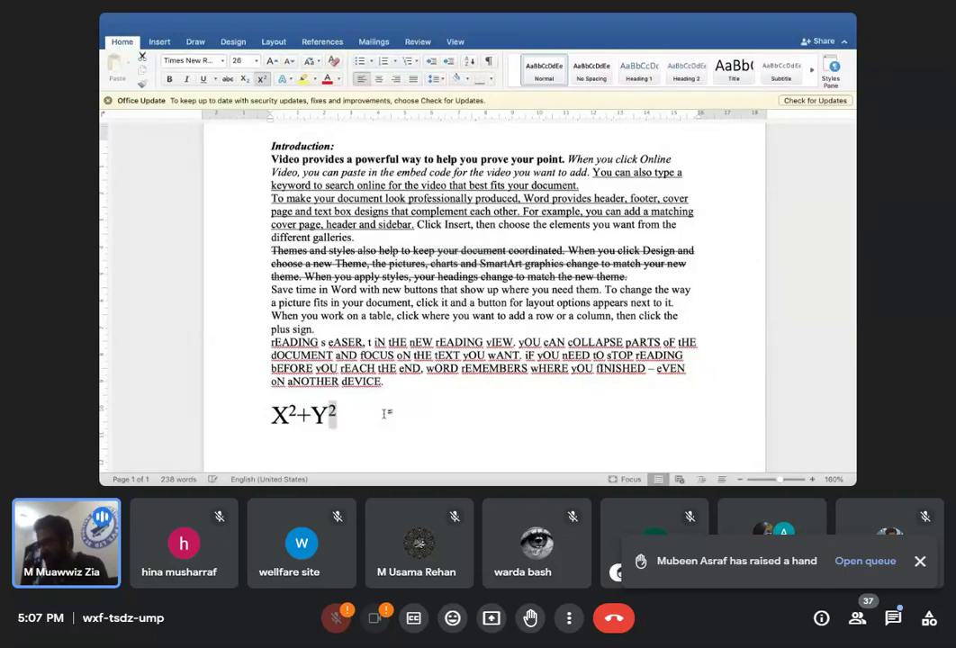
key("Right")
type("+")
key("shift+Left")
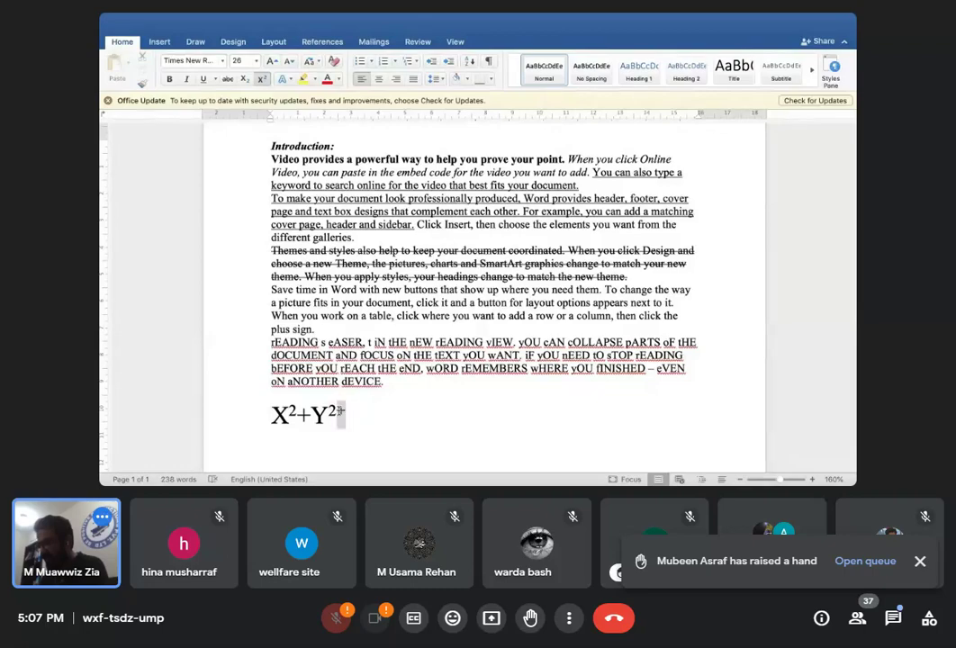
key("super+shift+equal")
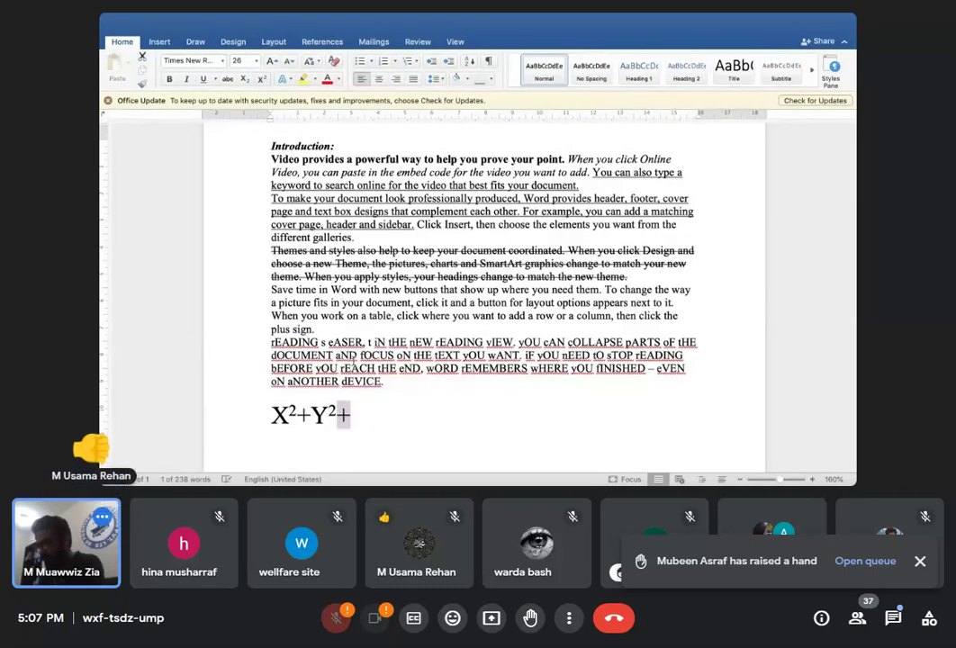
type("2")
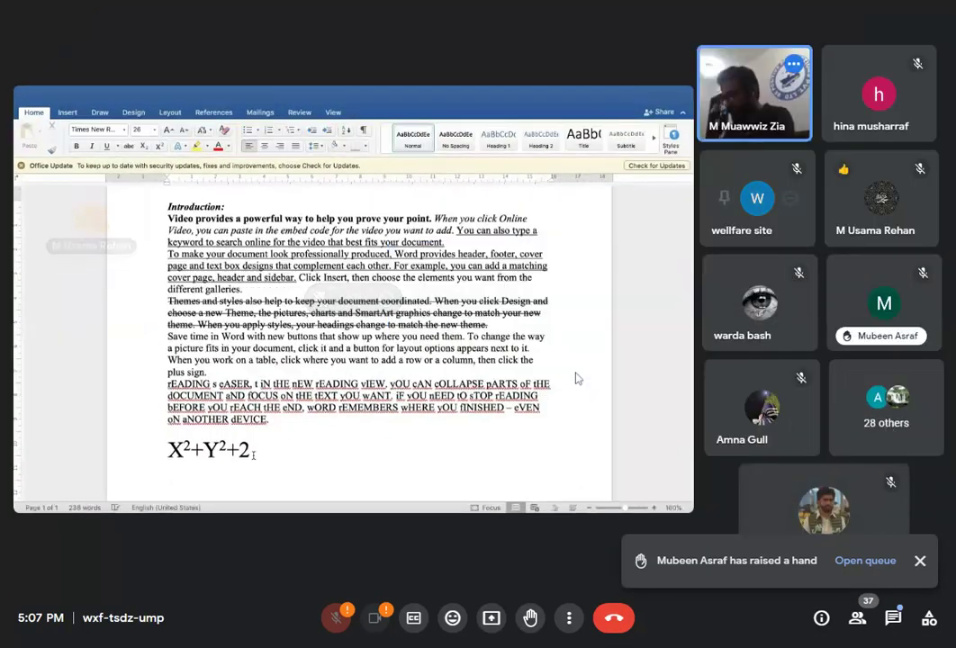
type("XY")
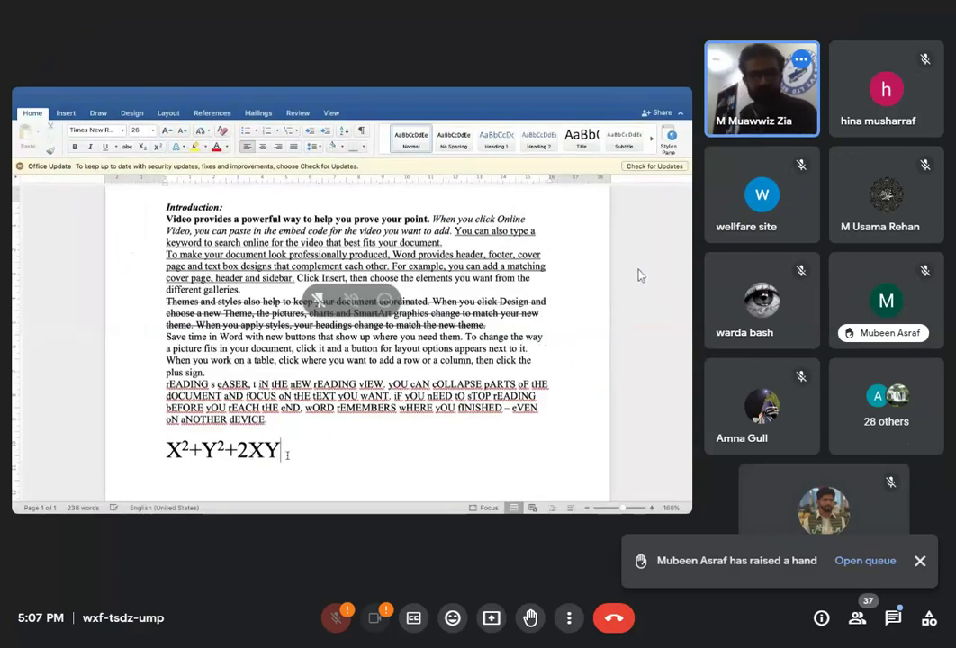
Dismiss the Meet raised-hand notification and check the in-call chat, then close it
left_click(920, 563)
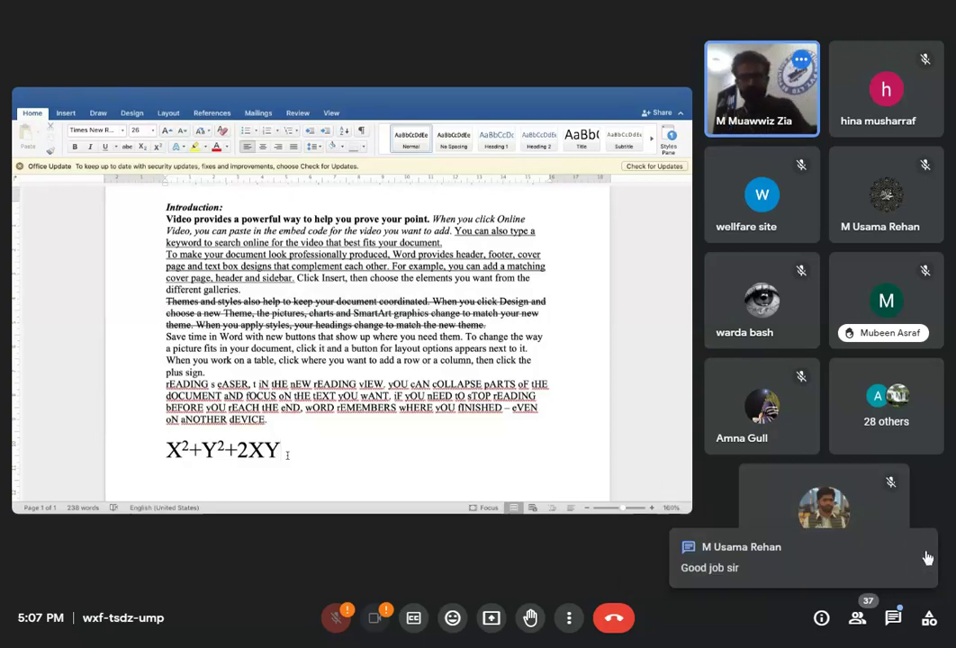
left_click(893, 617)
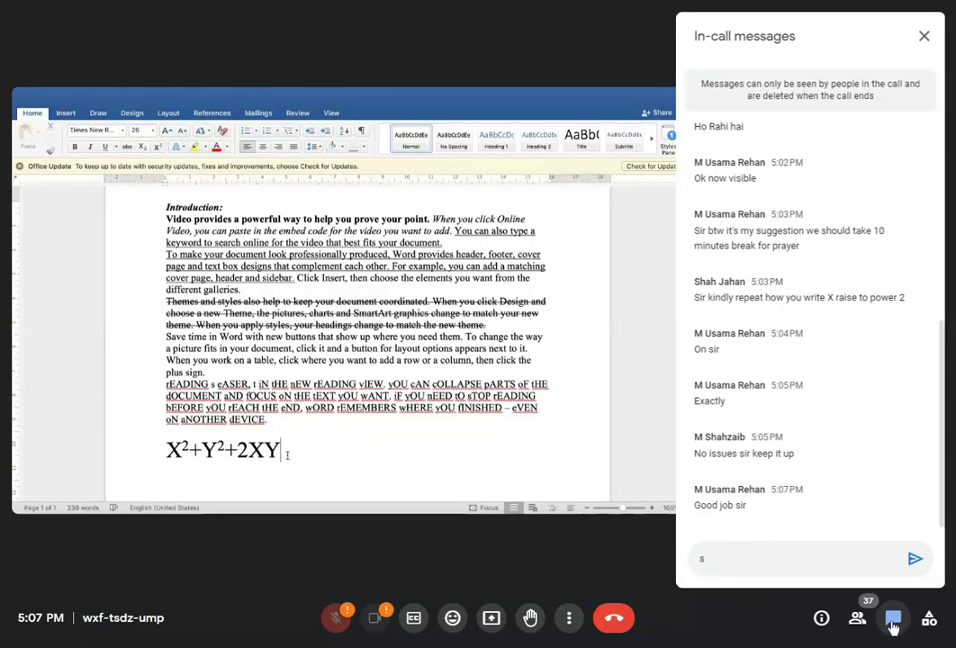
left_click(893, 619)
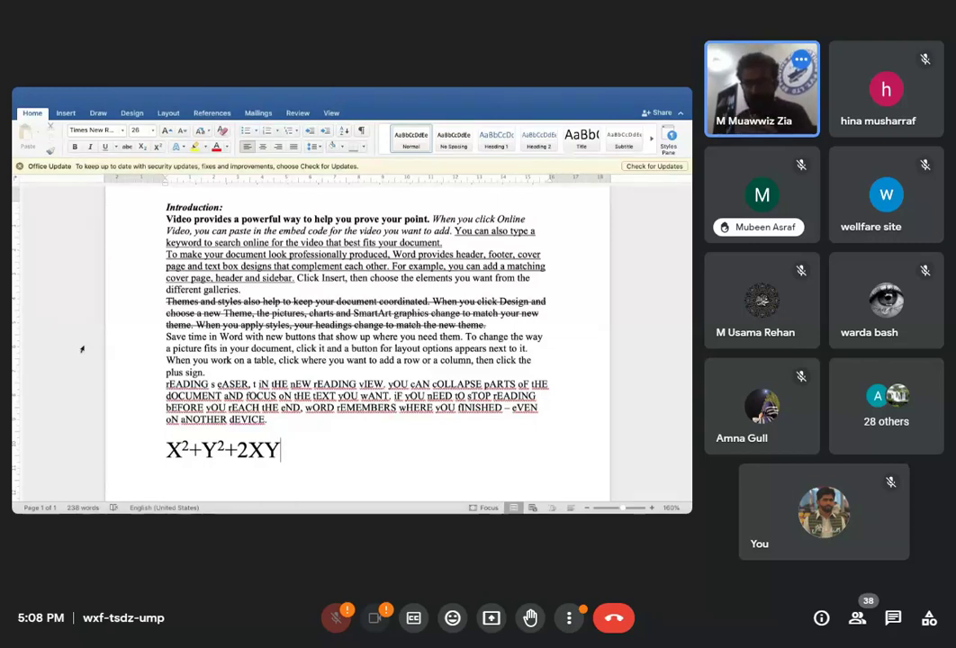
left_click(569, 619)
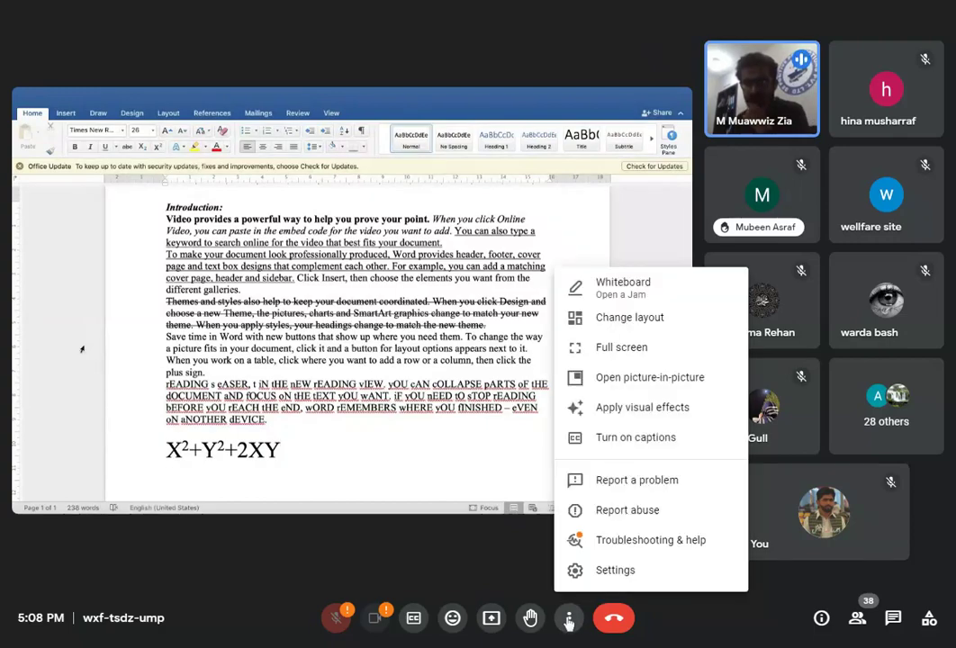
left_click(609, 541)
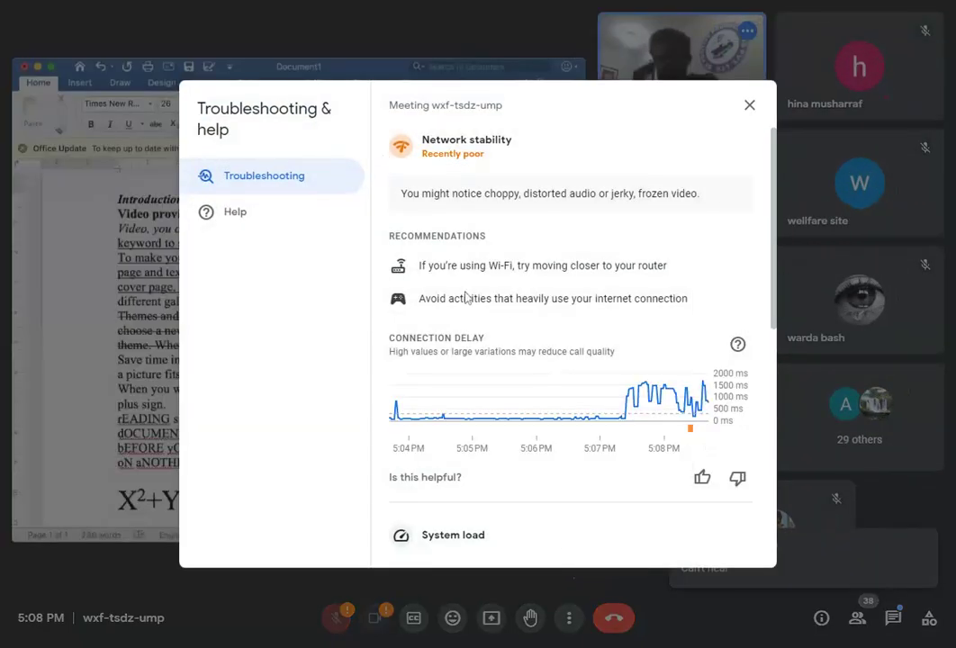
mouse_move(658, 376)
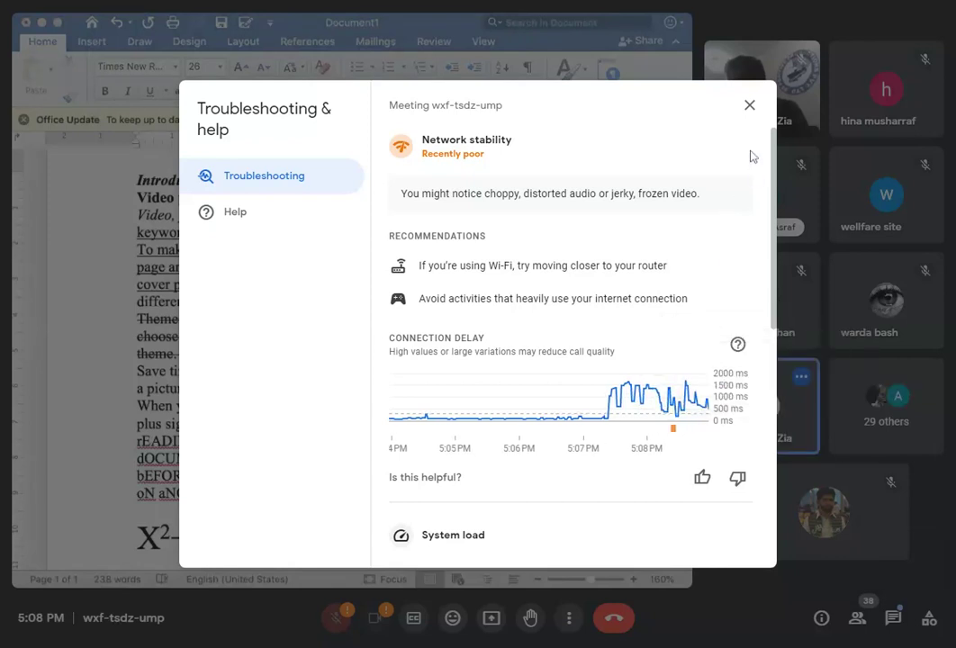
left_click(749, 105)
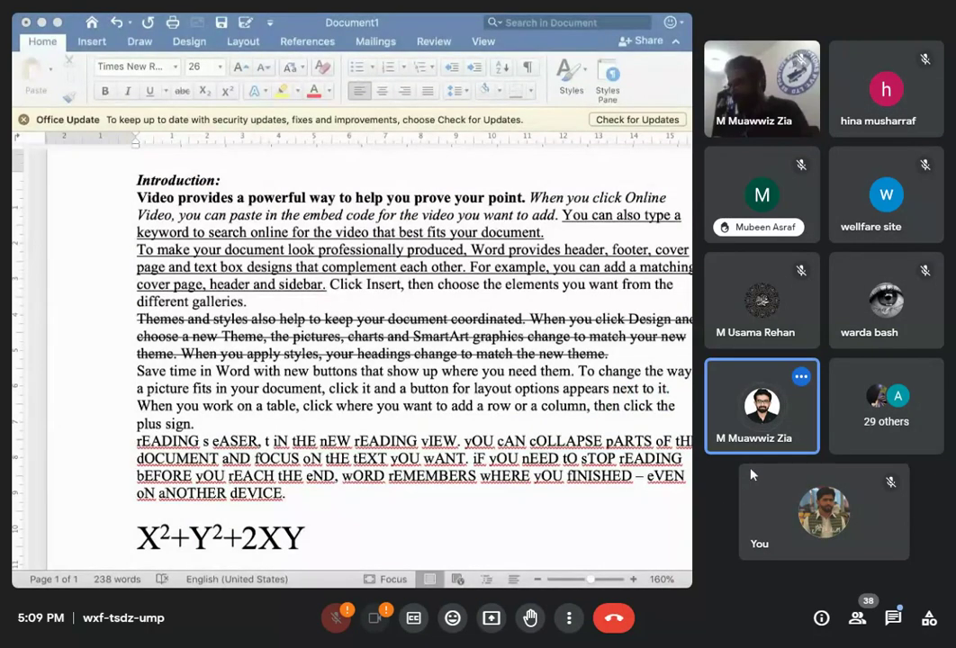
left_click(929, 619)
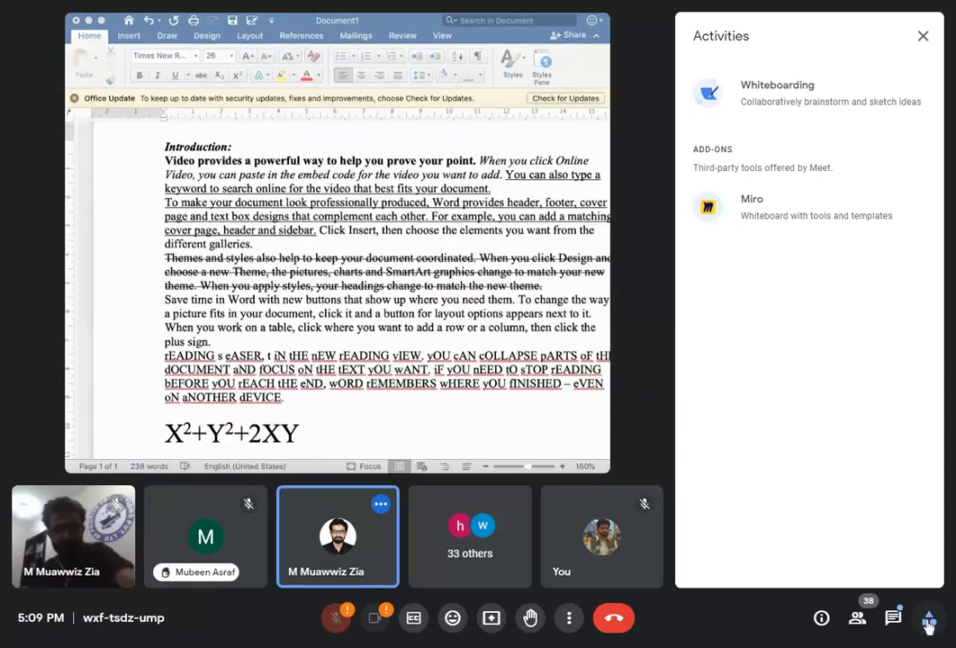
left_click(929, 619)
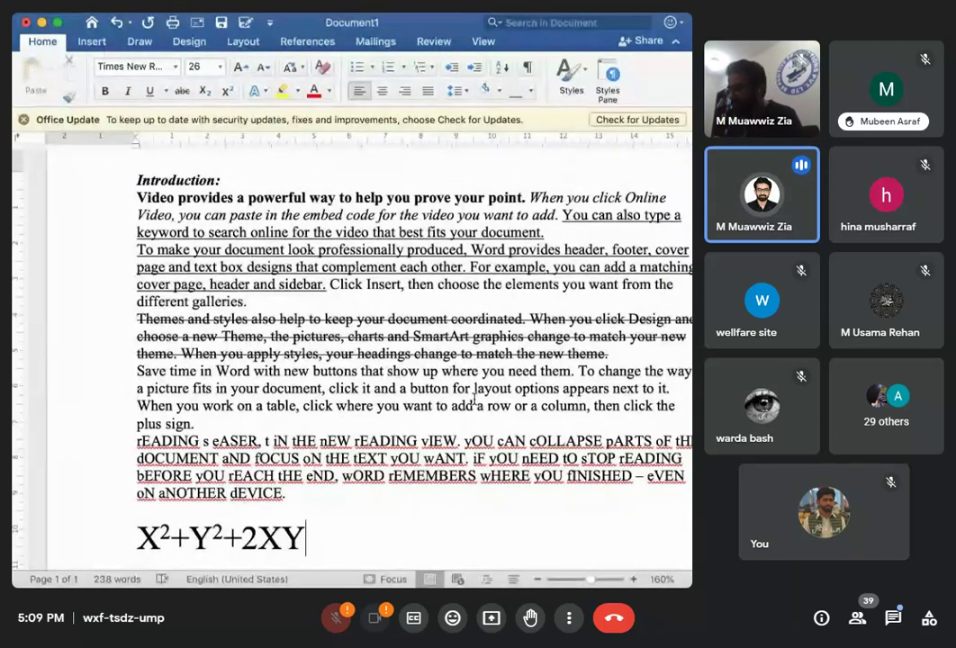
Switch the Word document window to full-screen view
scroll(474, 399, "right", 3)
scroll(475, 402, "down", 1)
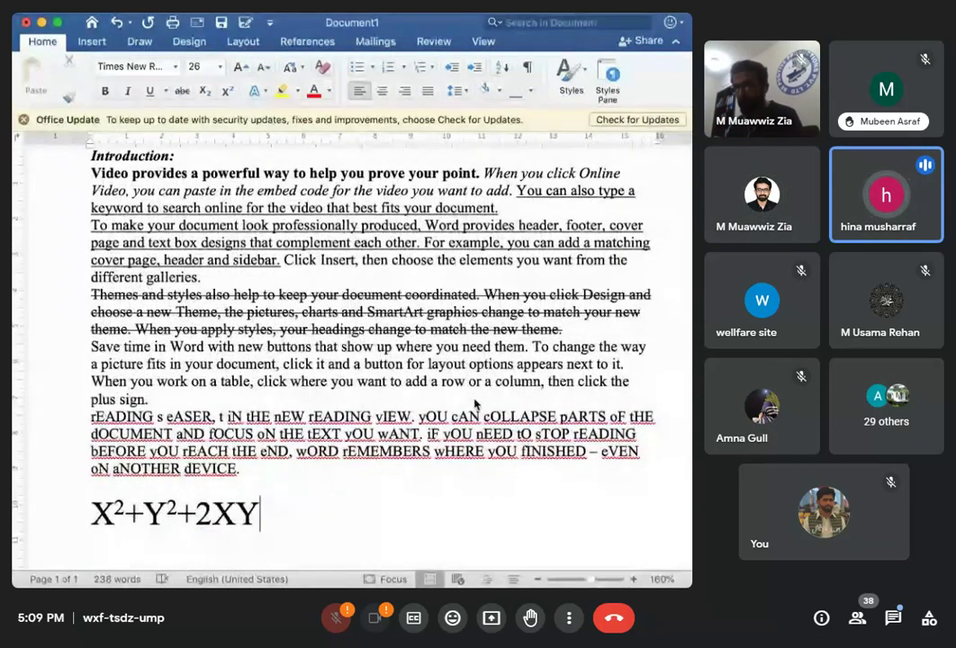
left_click(421, 414)
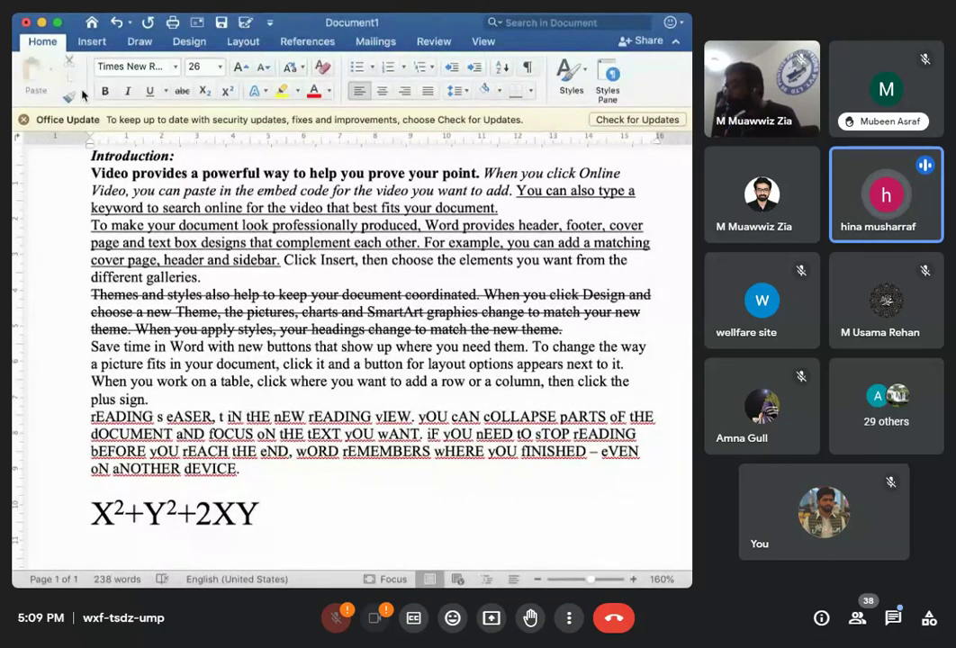
left_click(58, 23)
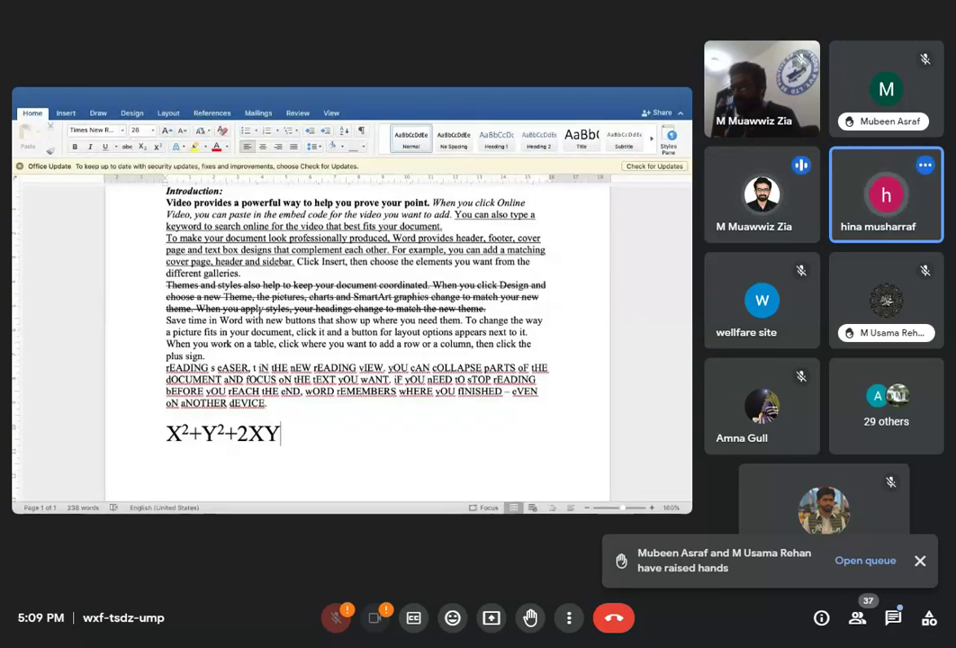
Select the struck-through Themes paragraph
scroll(497, 369, "up", 1)
left_click(536, 369)
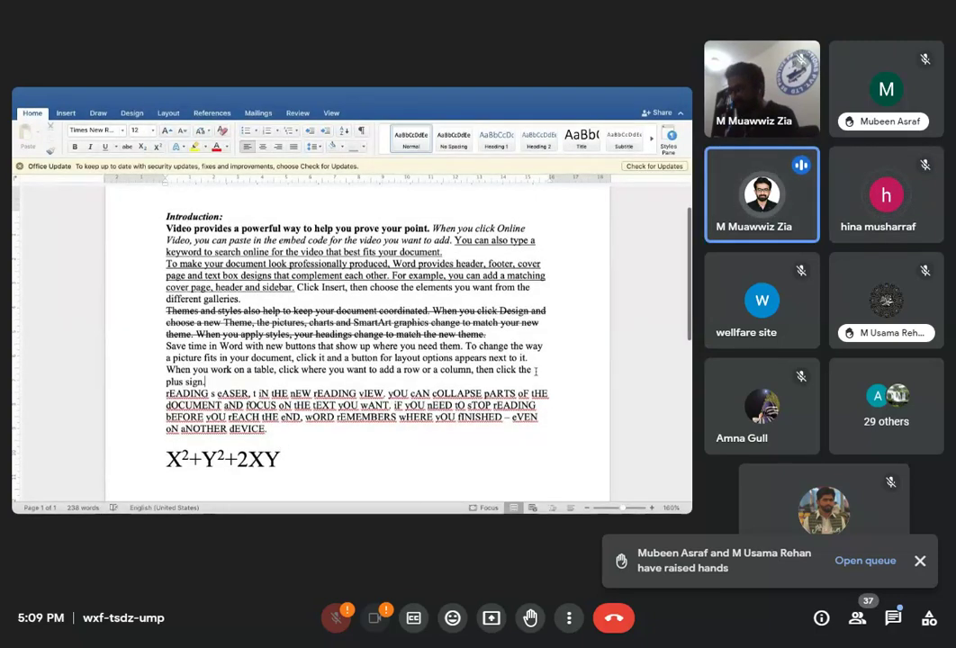
left_click_drag(263, 321, 166, 311)
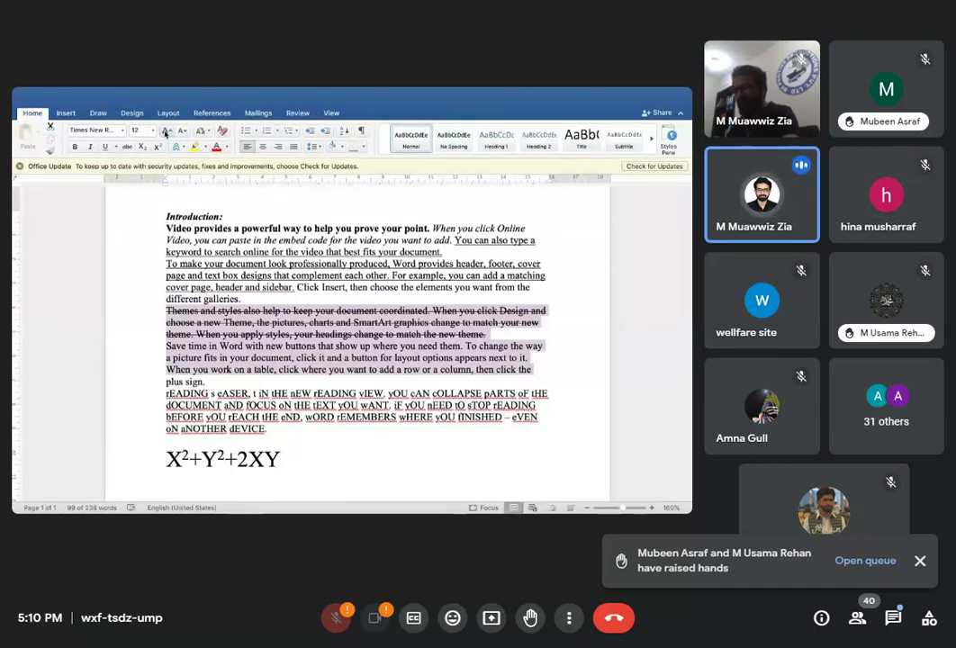
Enlarge the Introduction: heading to 14 pt, then select the text from Introduction through the formula
left_click(164, 217)
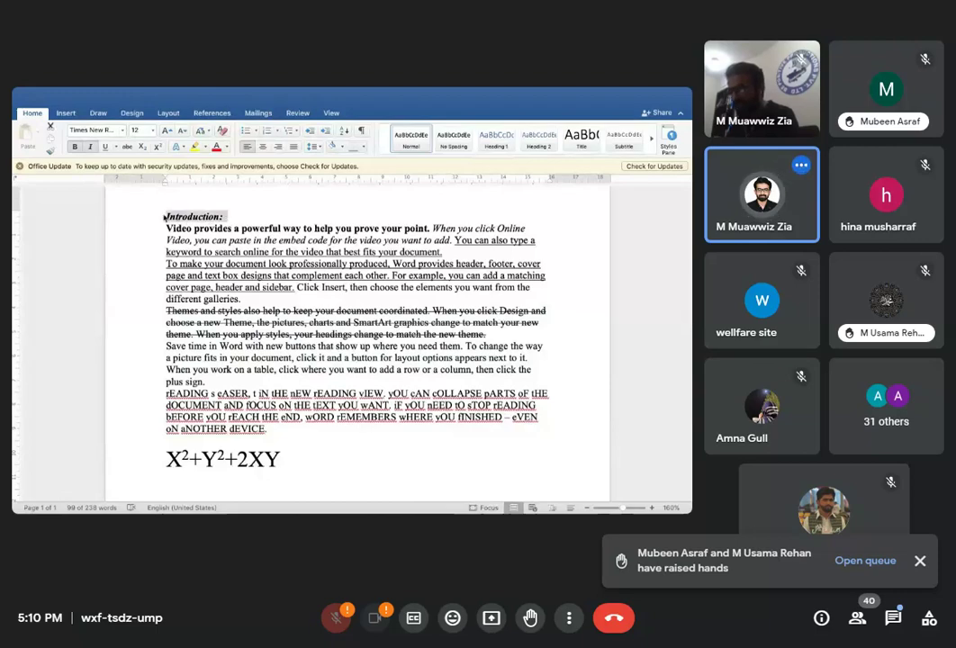
key("super+shift+period")
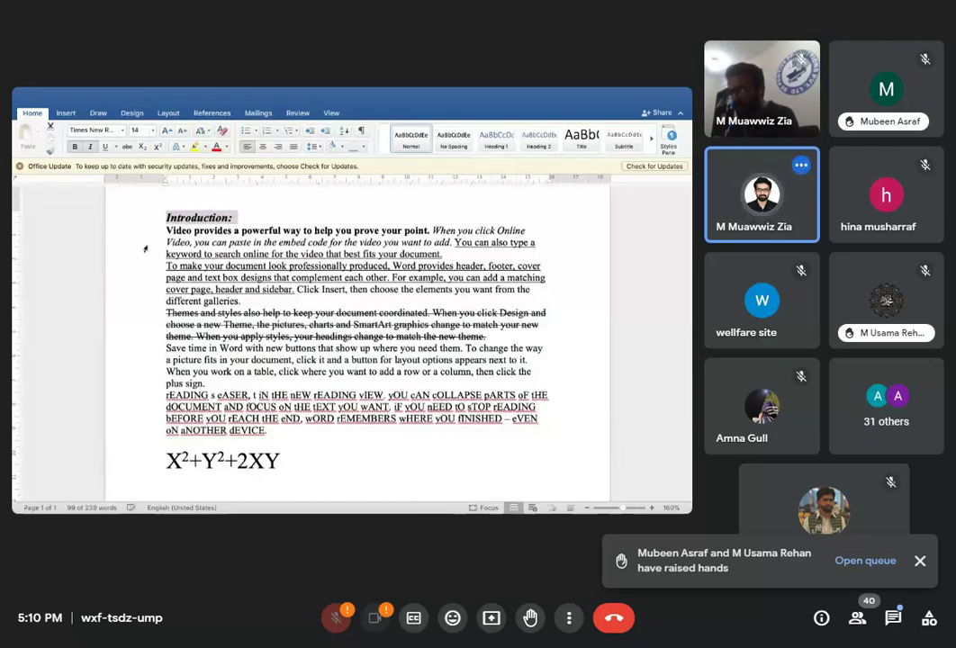
left_click(257, 238)
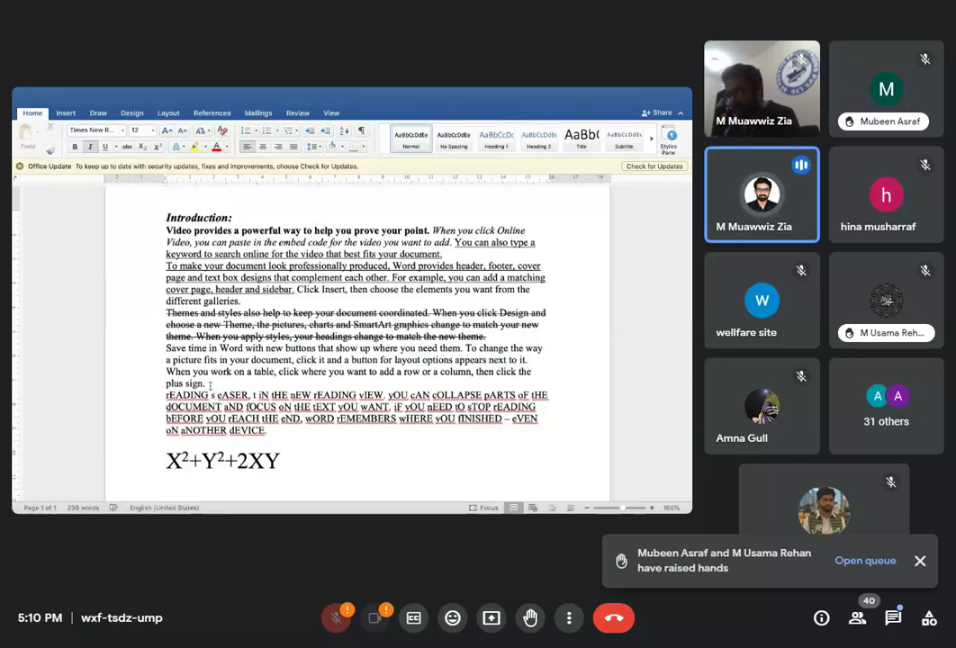
left_click_drag(210, 385, 164, 217)
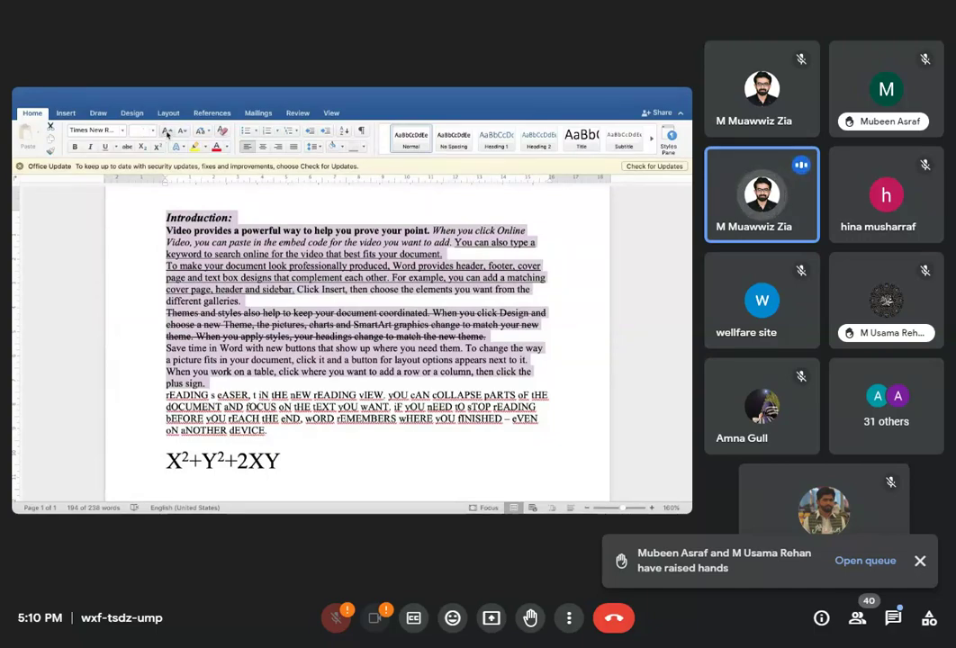
left_click(167, 132)
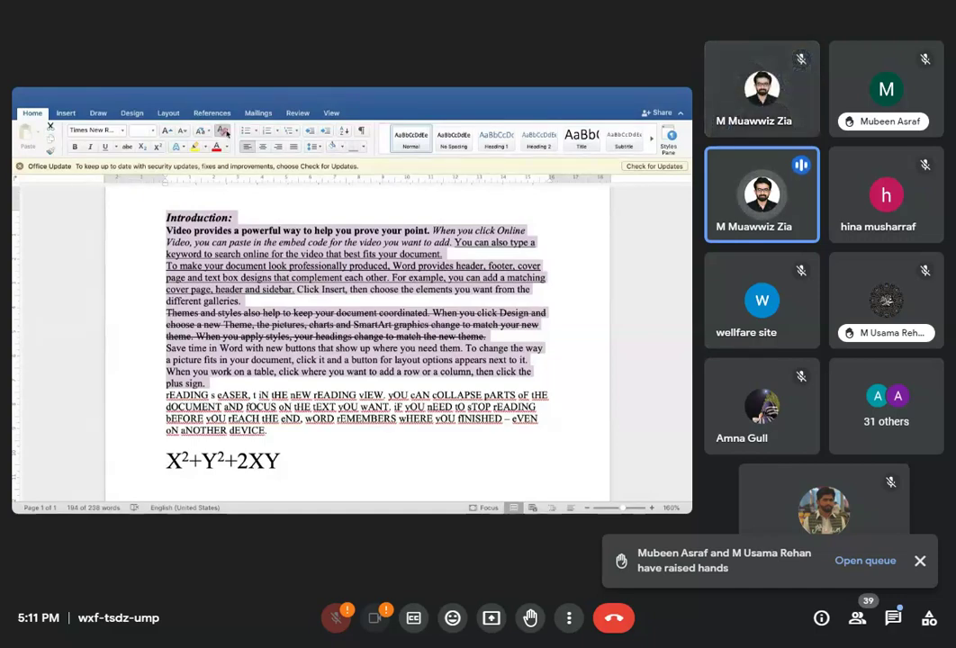
left_click(223, 132)
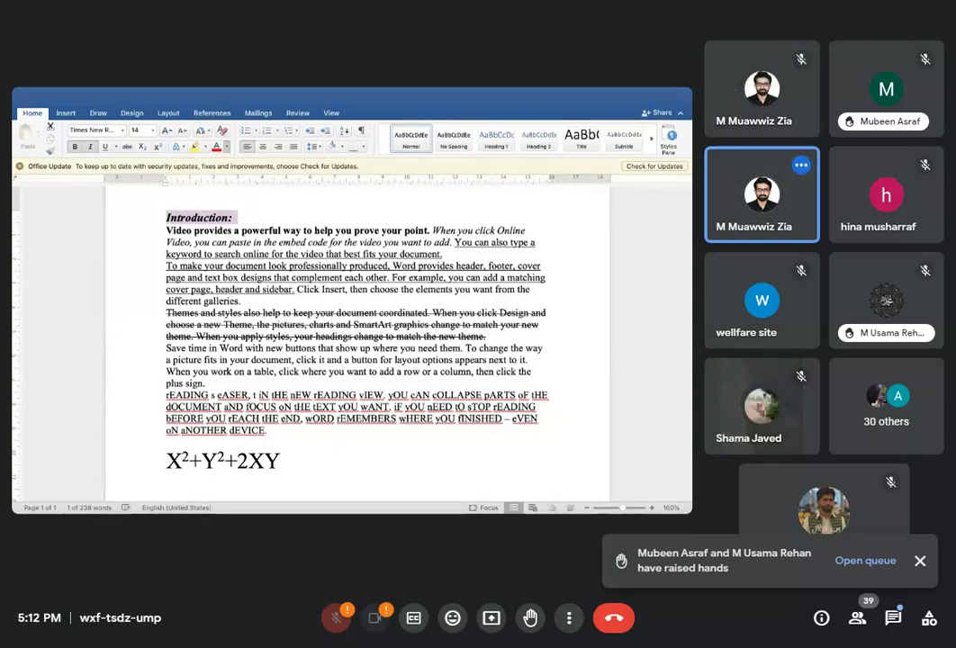
Clear the current text selection
left_click(218, 267)
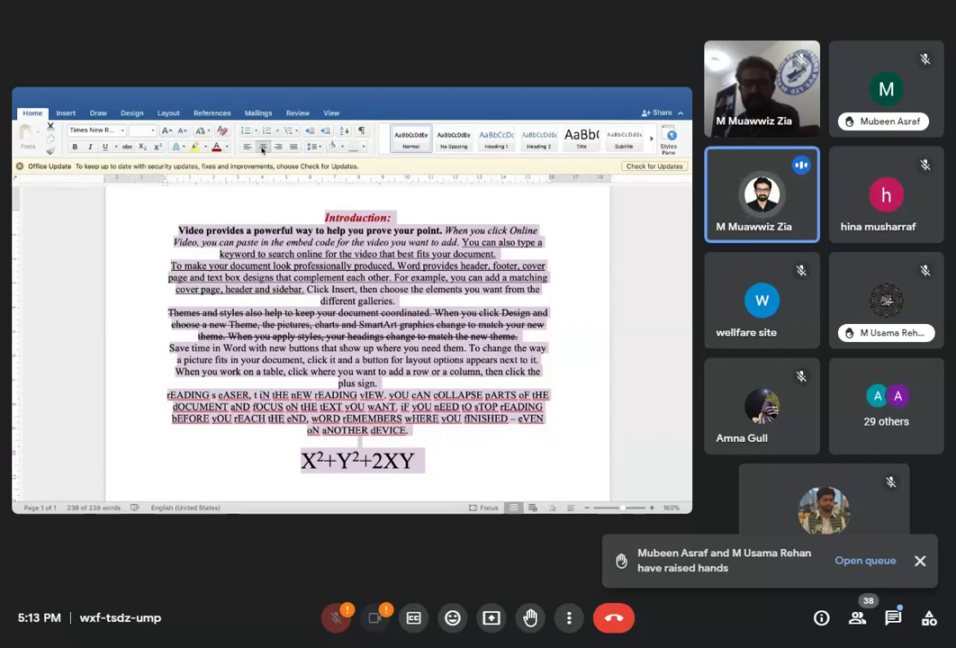
Right-align the selected text, then justify it
left_click(278, 148)
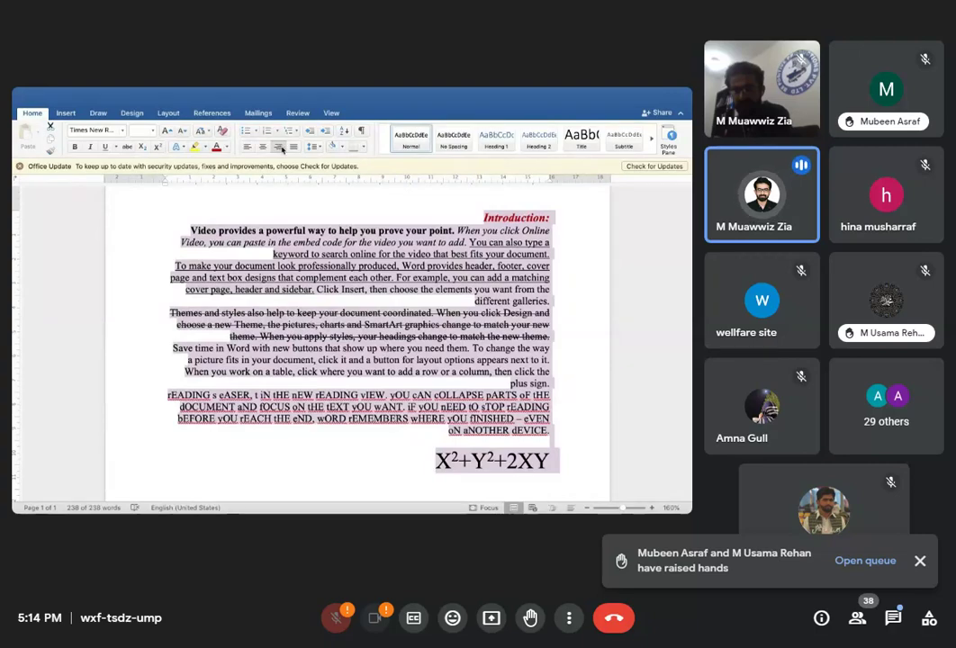
left_click(292, 147)
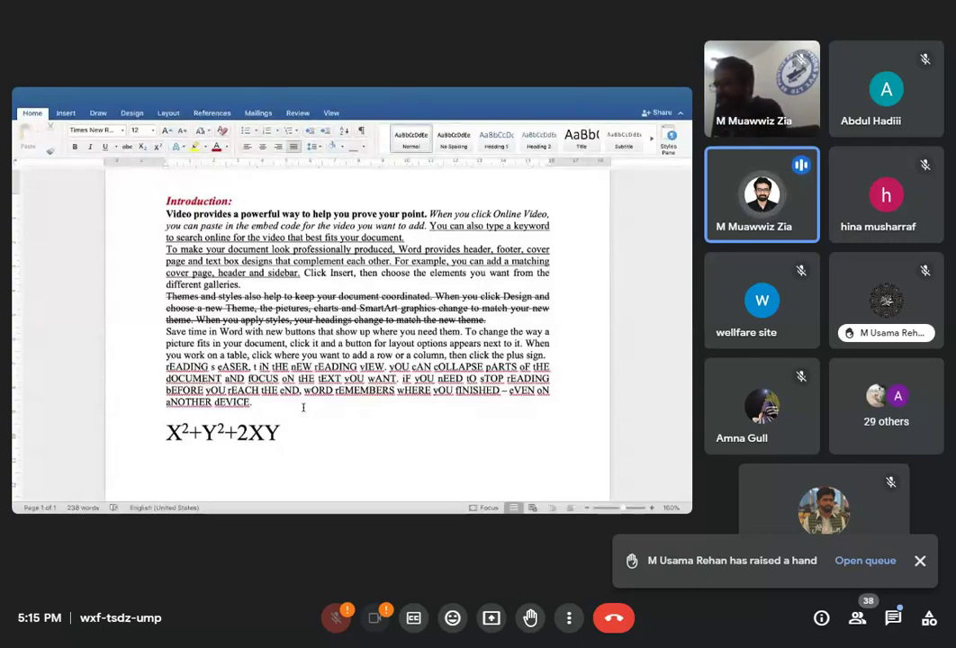
Apply double line spacing (Ctrl+2) to all text from Introduction to X²+Y²+2XY
left_click_drag(274, 425, 163, 188)
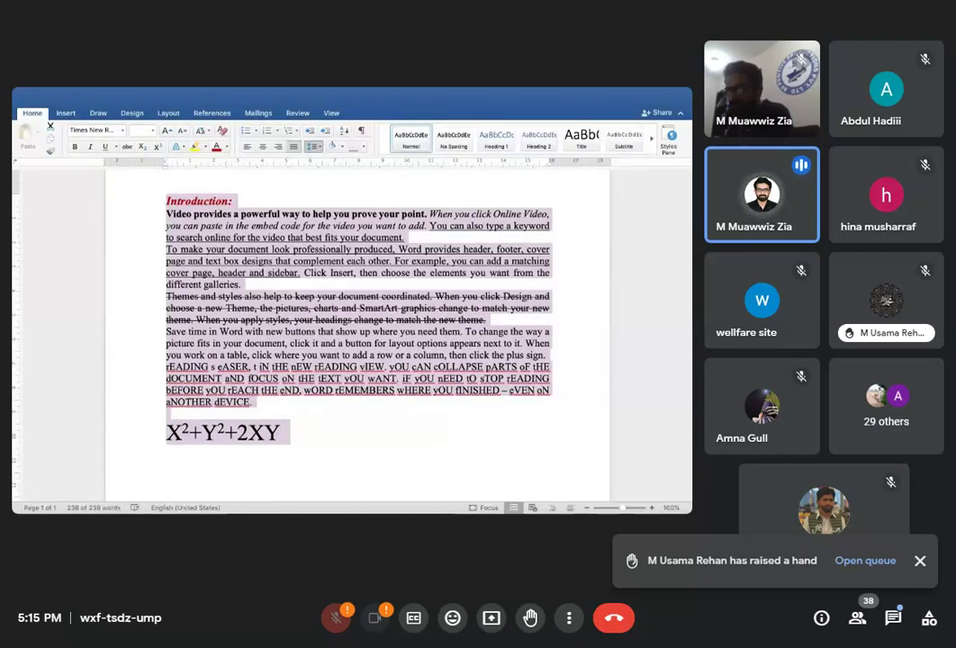
key("ctrl+2")
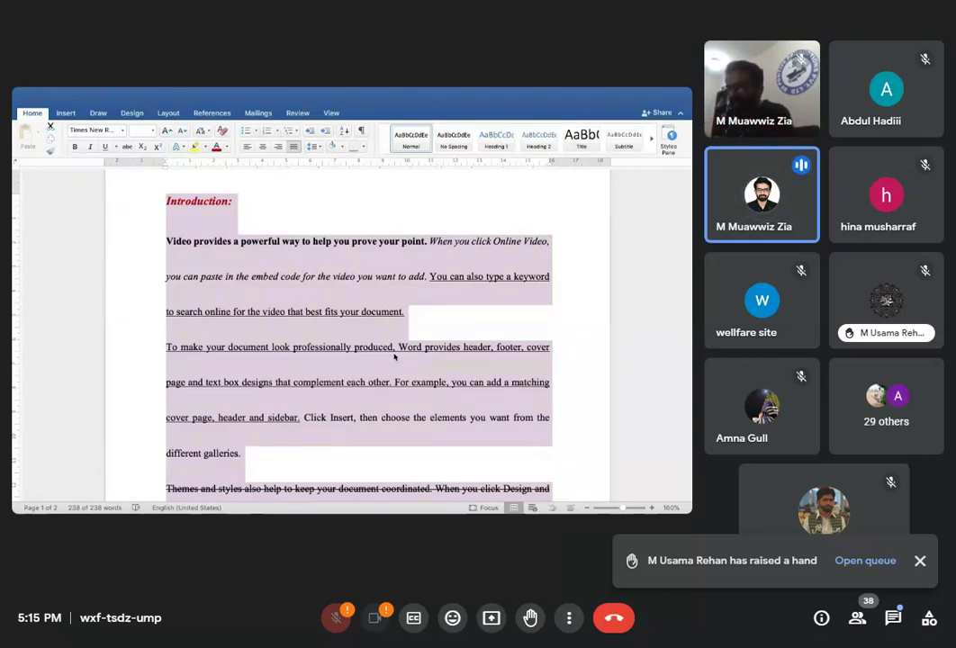
scroll(364, 337, "down", 3)
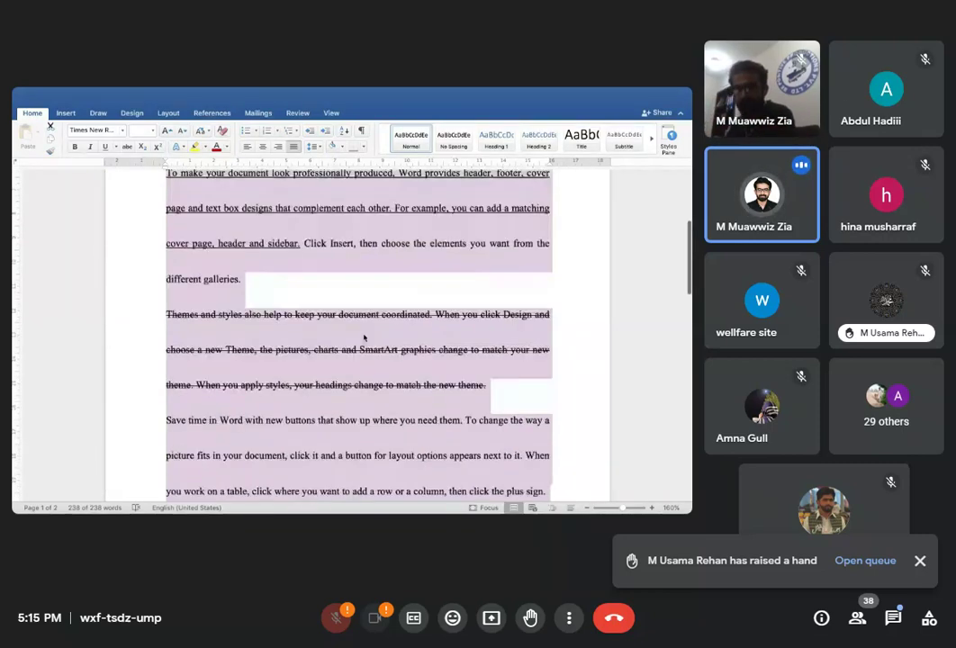
scroll(364, 338, "down", 8)
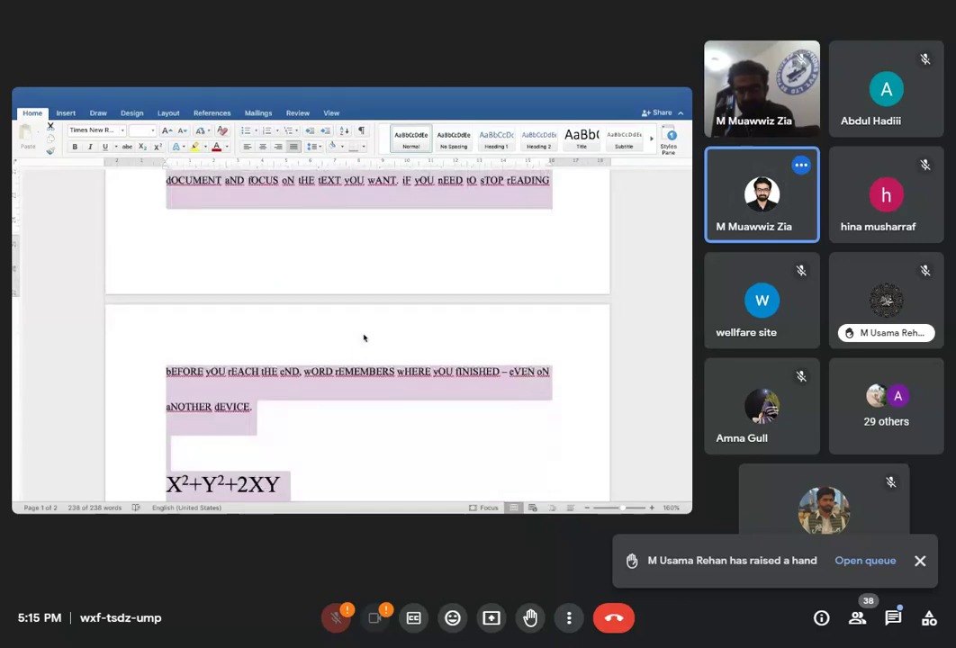
scroll(364, 337, "up", 1)
scroll(364, 337, "up", 4)
scroll(363, 335, "up", 2)
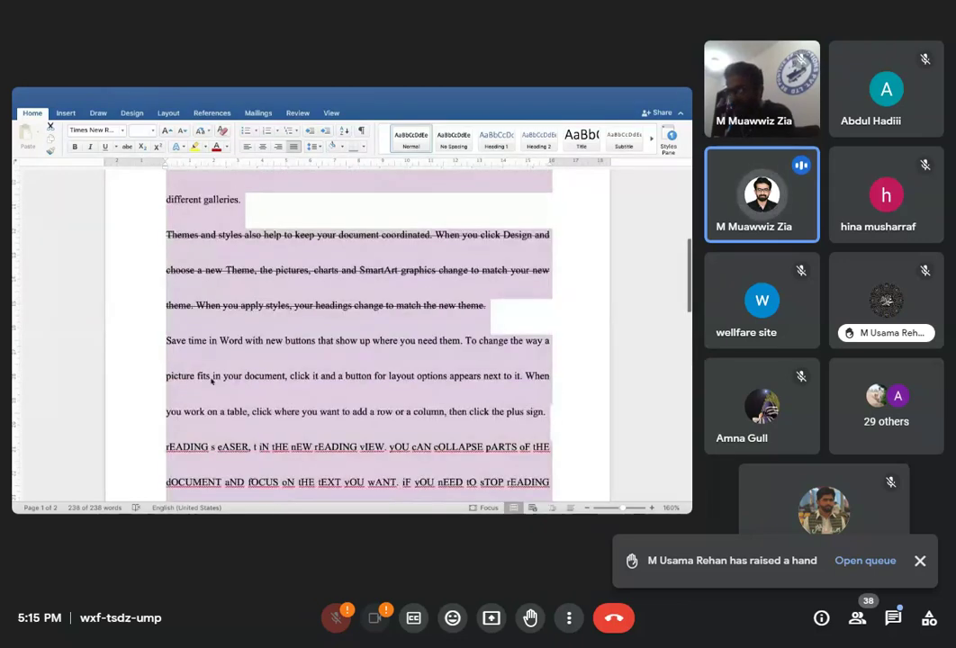
left_click(180, 369)
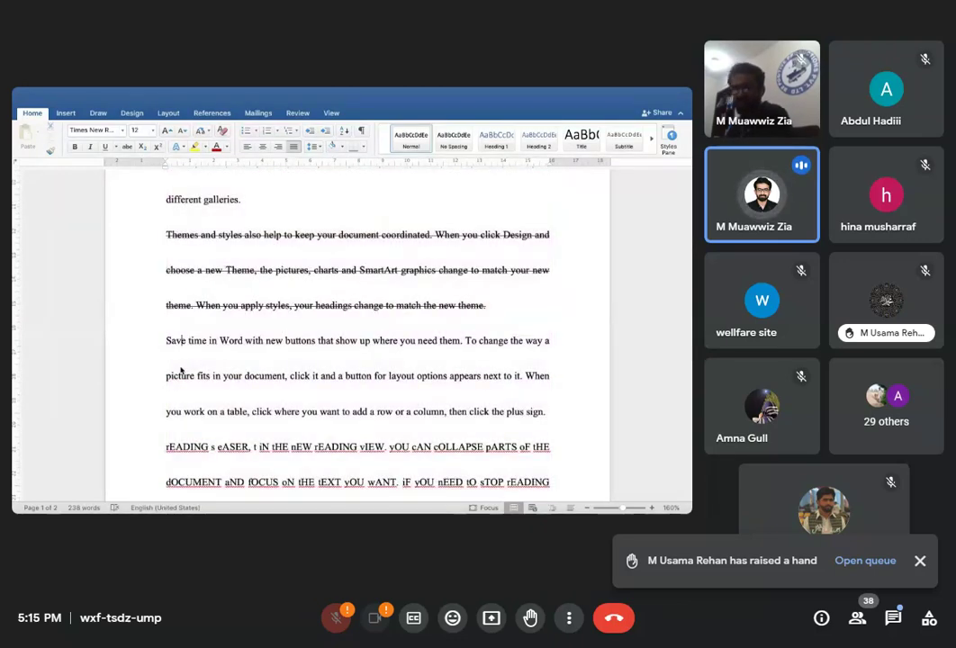
Select the whole document and return it to single line spacing with Ctrl+1
scroll(303, 369, "up", 1)
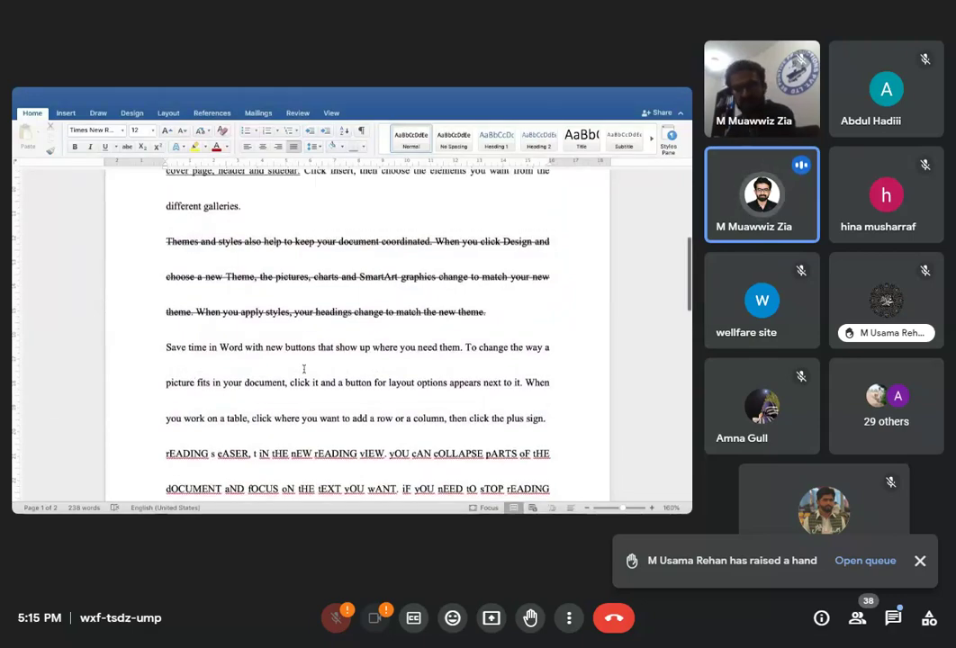
scroll(303, 369, "up", 5)
scroll(322, 335, "up", 5)
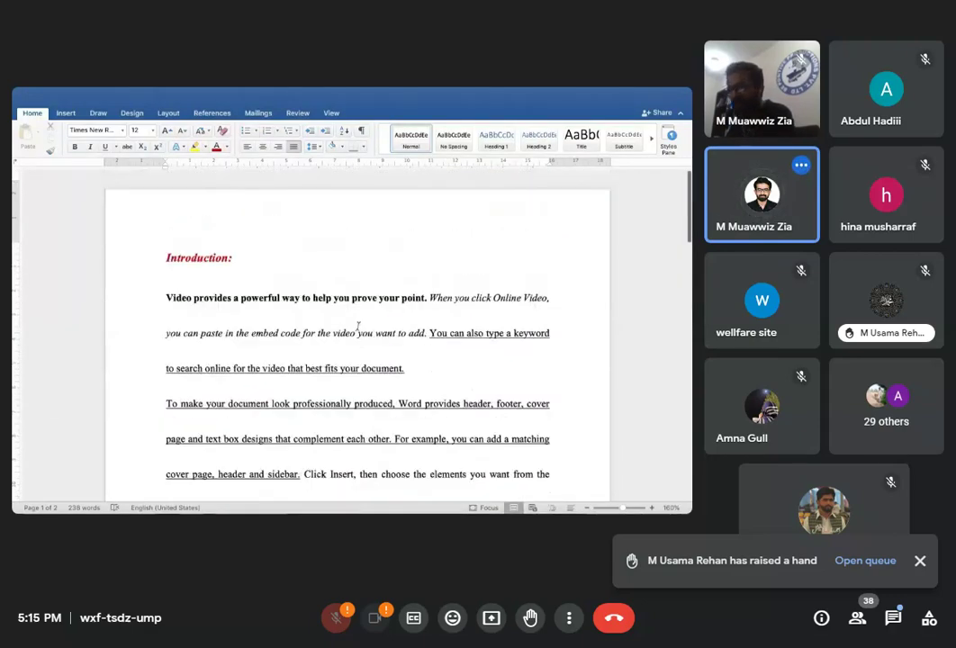
scroll(358, 326, "down", 1)
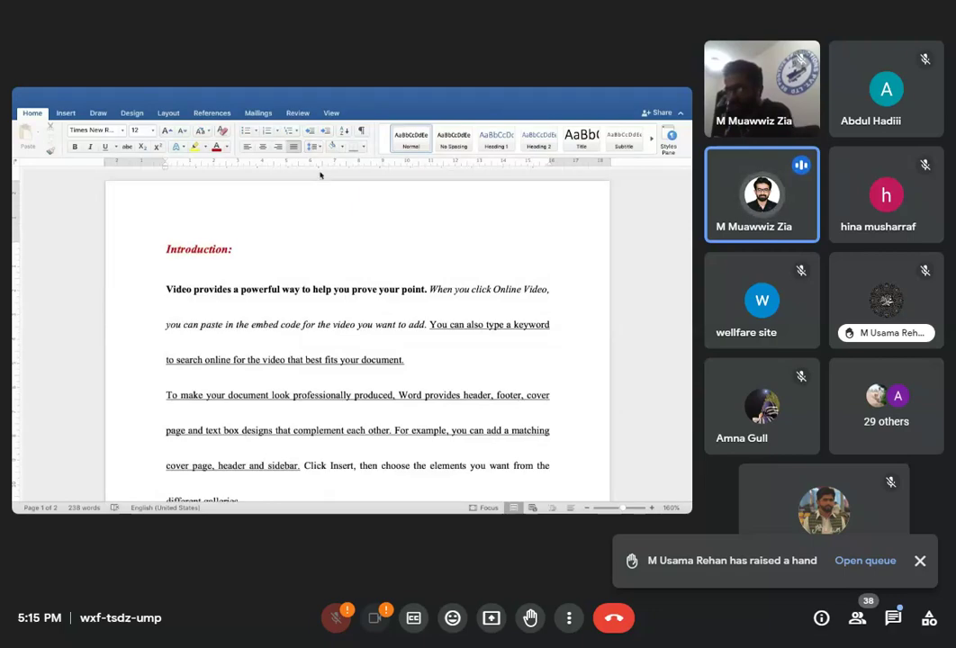
scroll(321, 175, "down", 5)
key("ctrl+a")
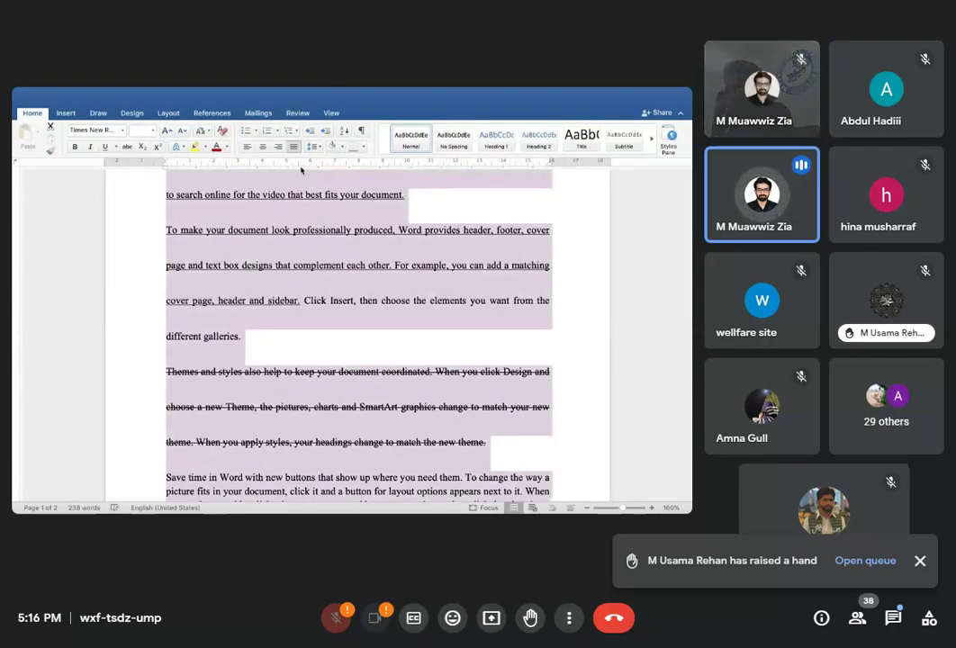
scroll(293, 437, "down", 3)
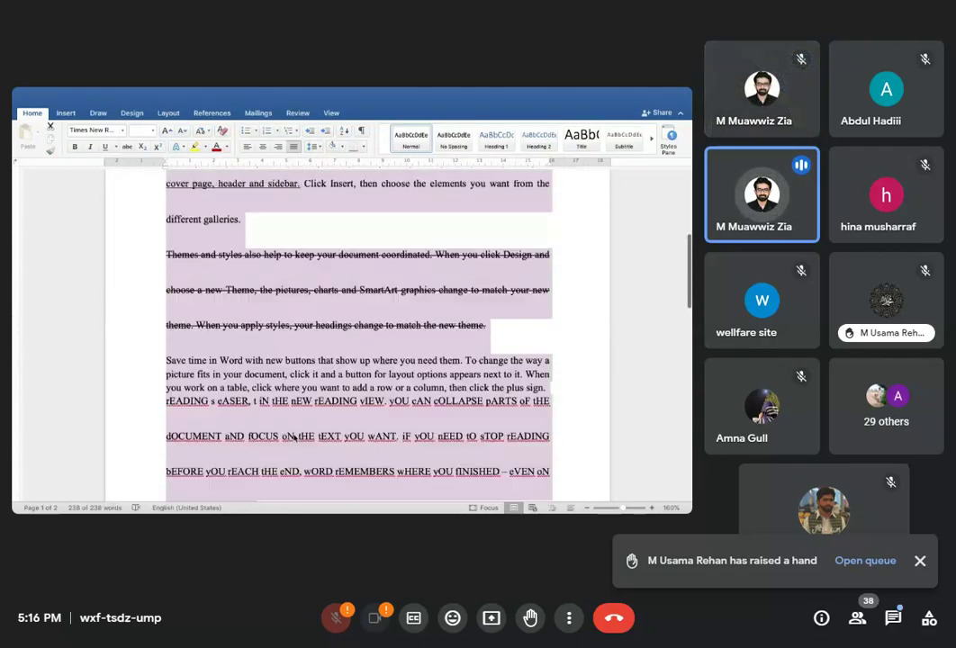
left_click(314, 400)
mouse_move(546, 388)
left_mouse_down()
mouse_move(373, 360)
mouse_move(176, 362)
left_mouse_up()
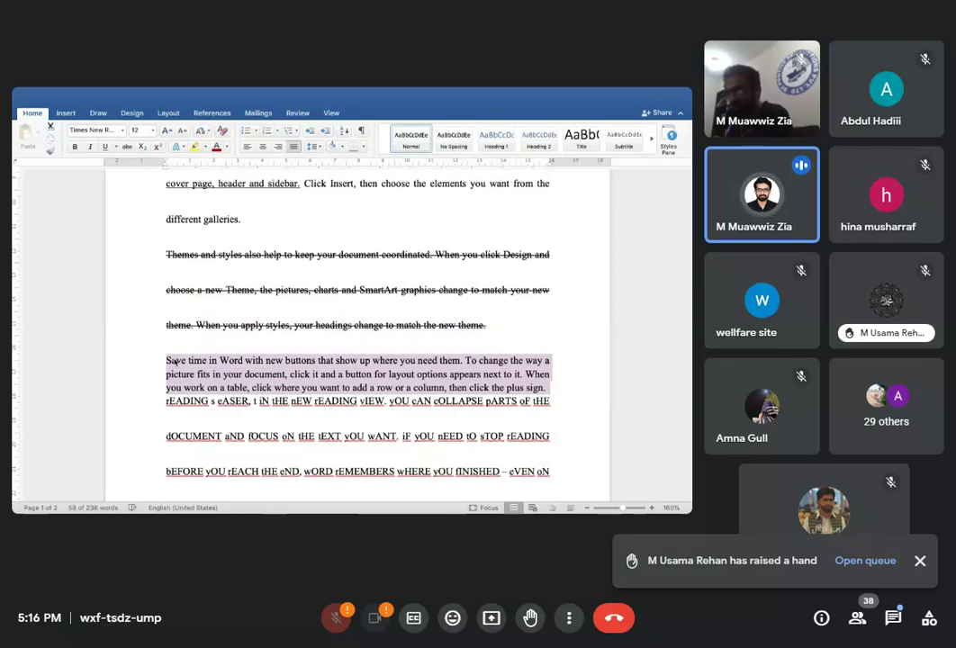
key("ctrl+a")
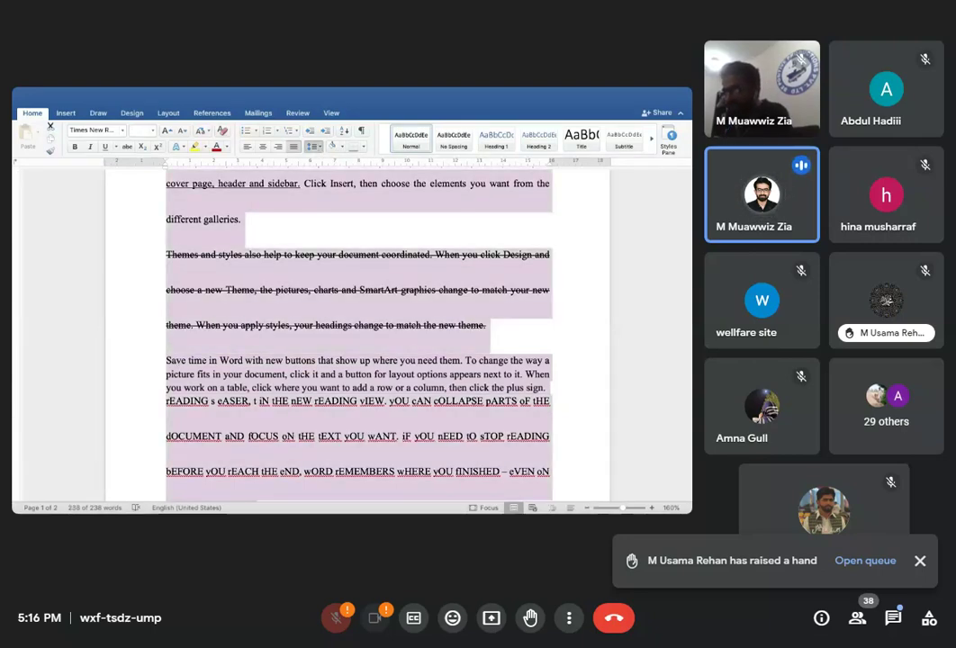
key("ctrl+1")
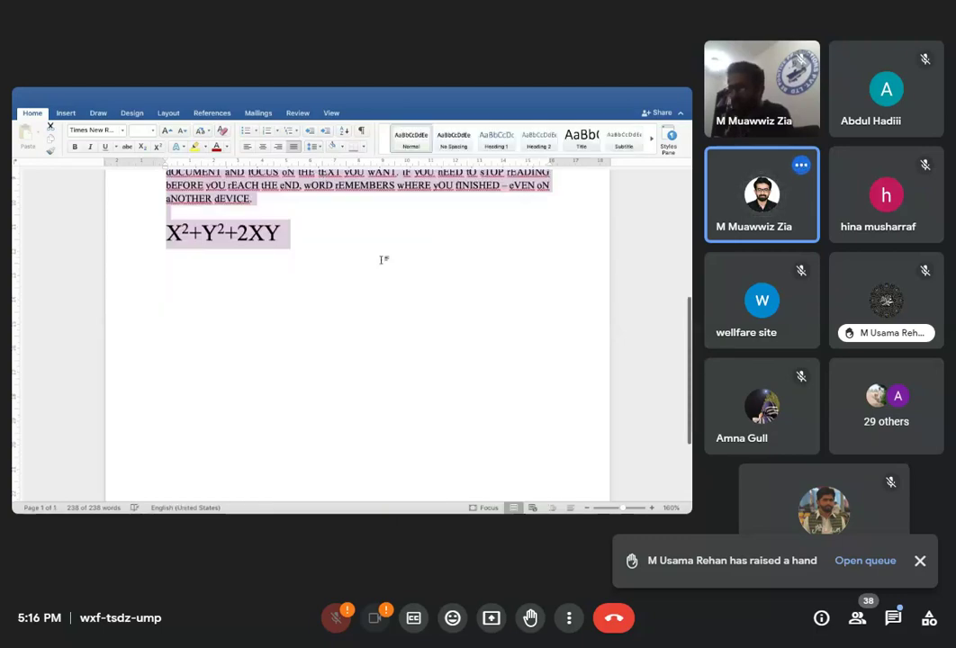
scroll(383, 260, "up", 5)
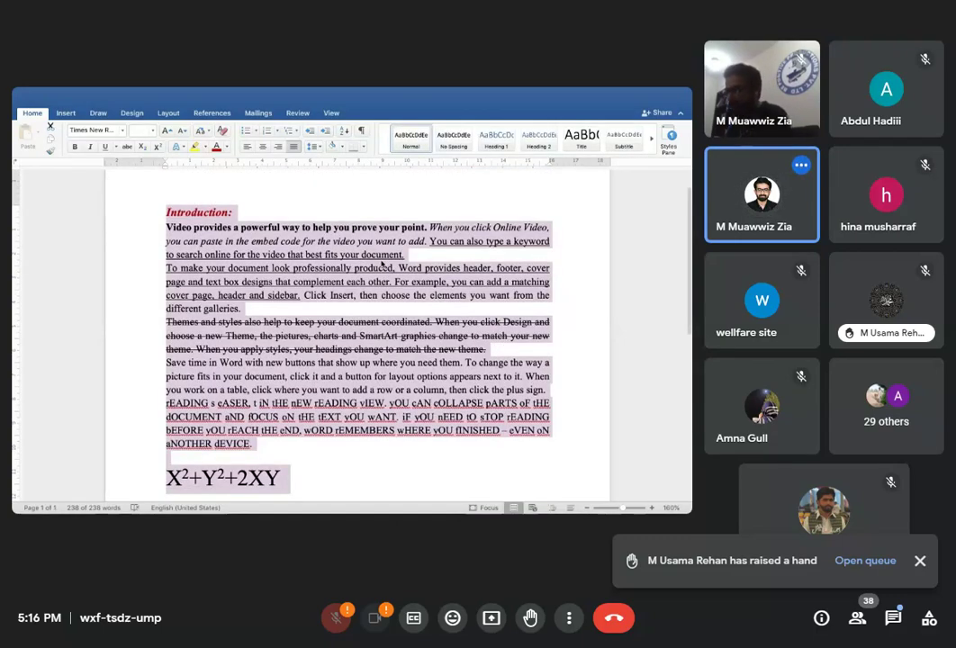
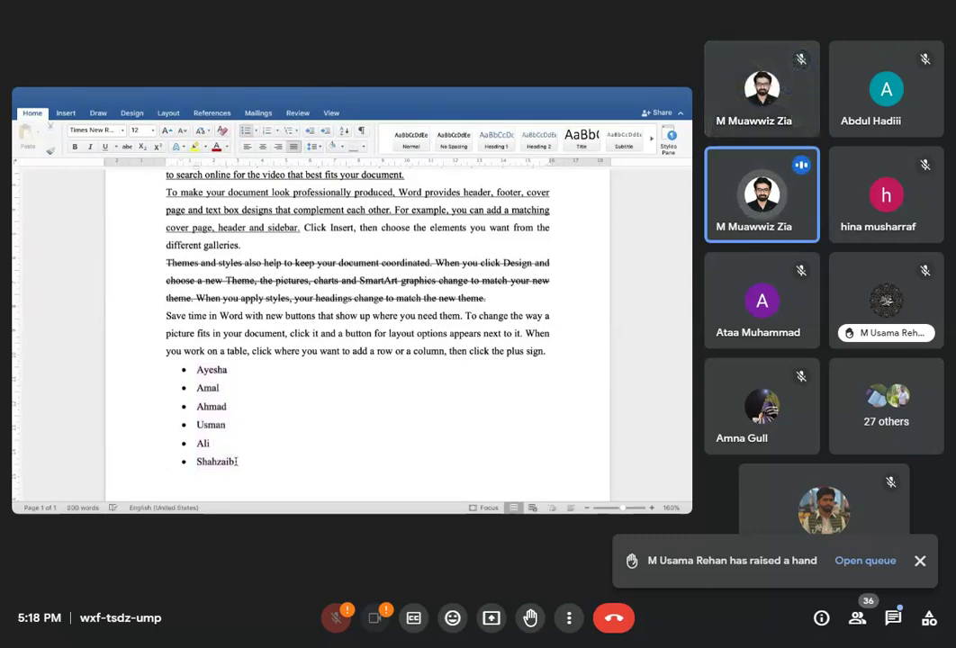
Reselect just the six names Ayesha to Shahzaib and switch them to A–F lettered numbering
left_click_drag(184, 373, 182, 362)
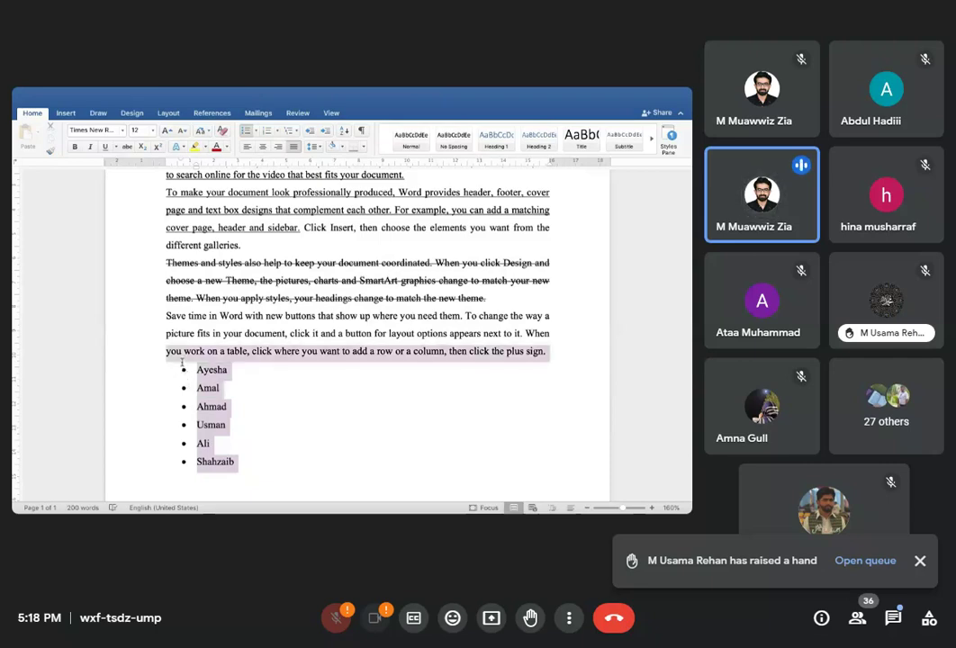
left_click(235, 444)
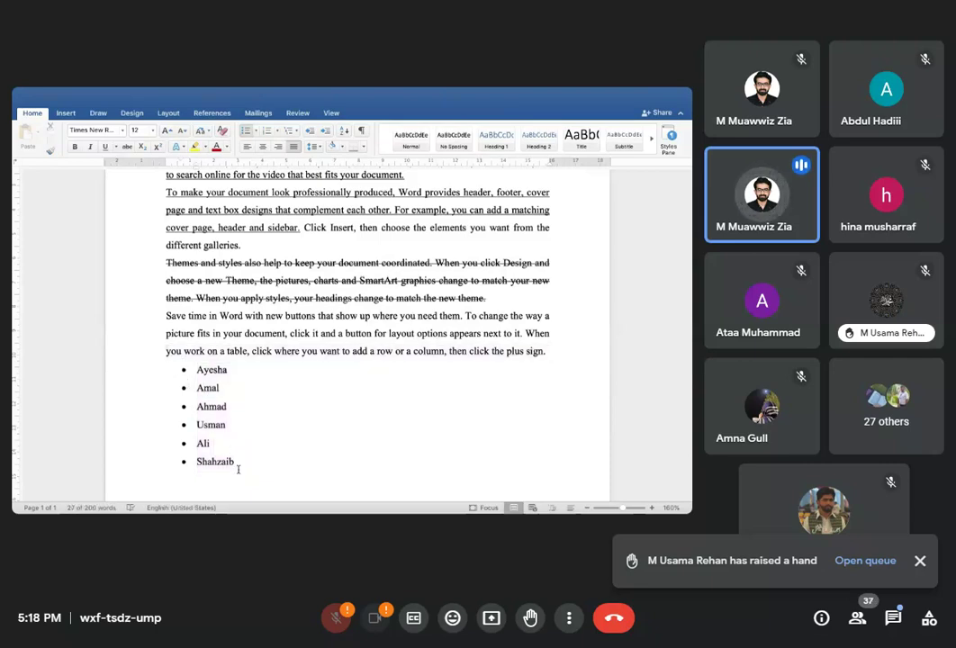
left_click_drag(237, 467, 204, 378)
left_click(266, 131)
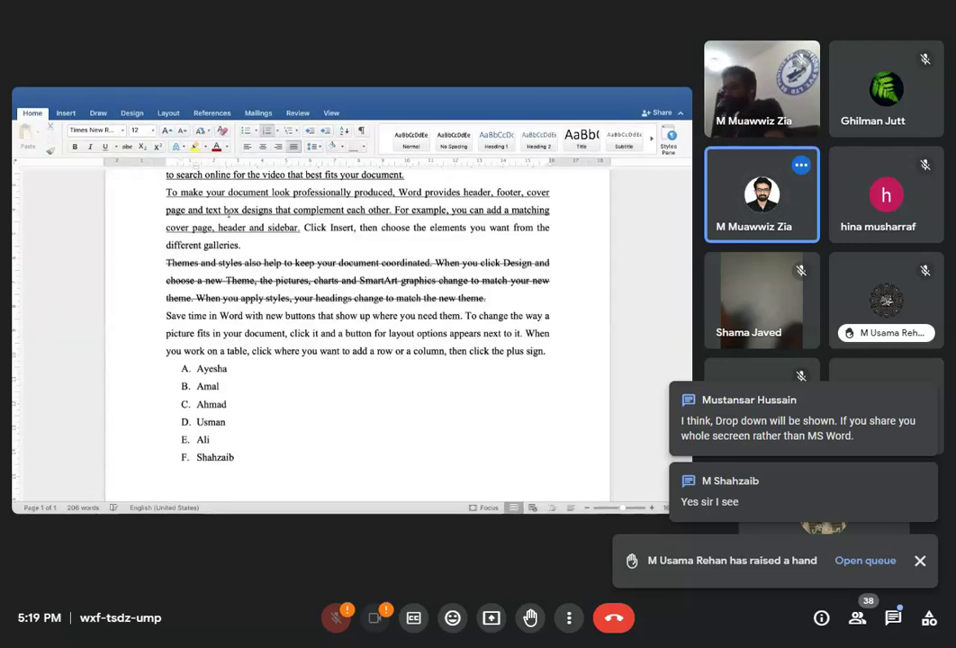
Select the name Ayesha so it can be given a font colour
double_click(216, 369)
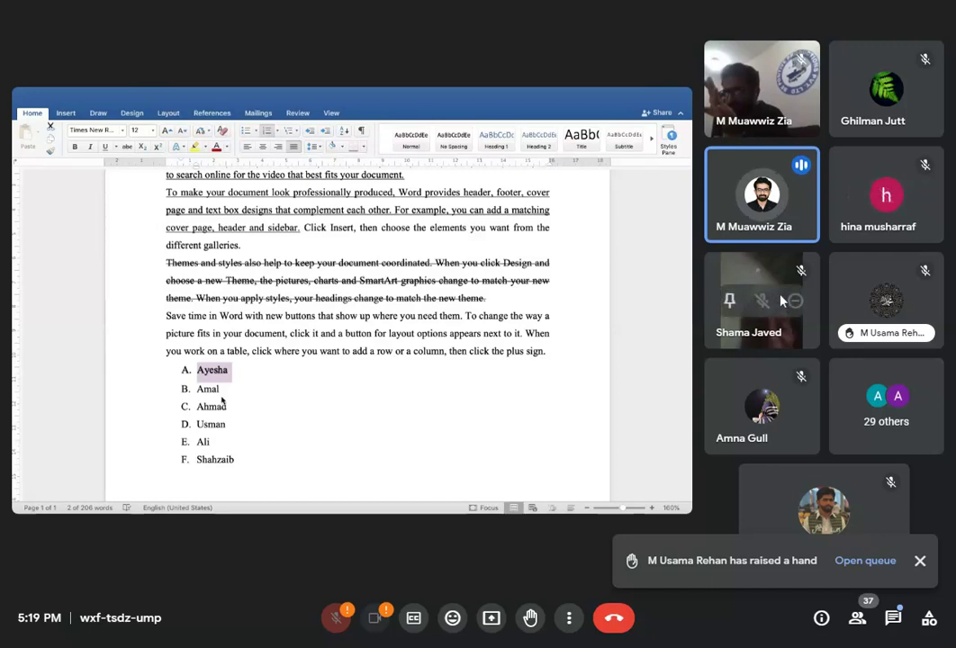
mouse_move(796, 306)
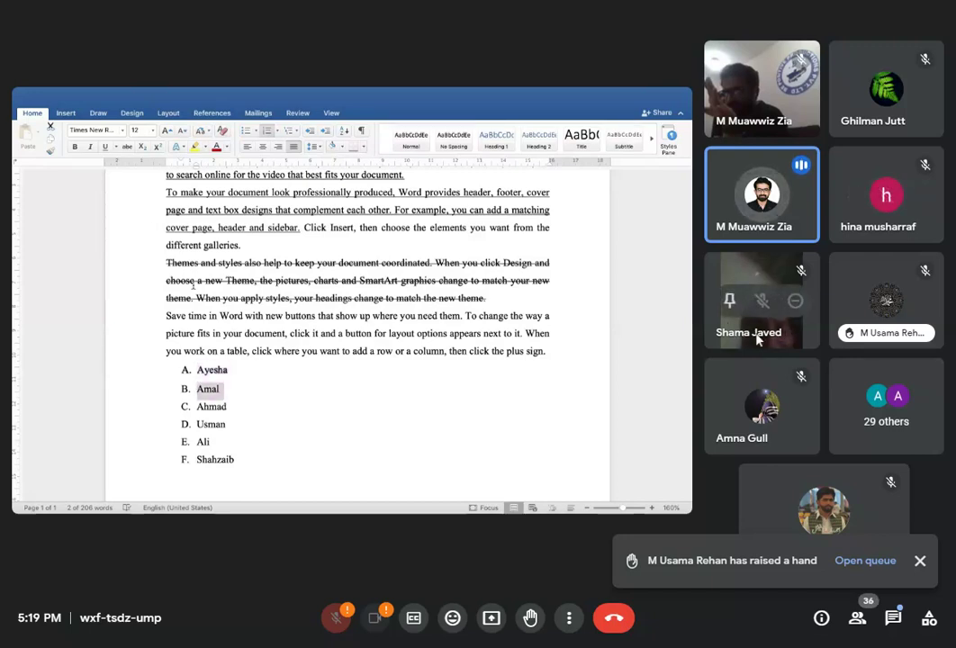
mouse_move(896, 216)
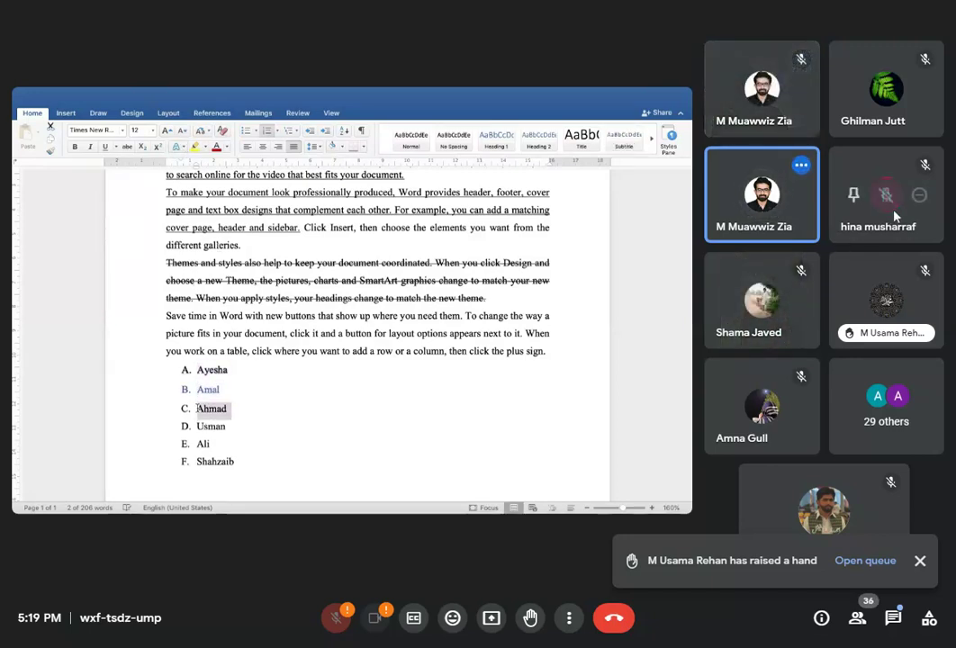
mouse_move(709, 341)
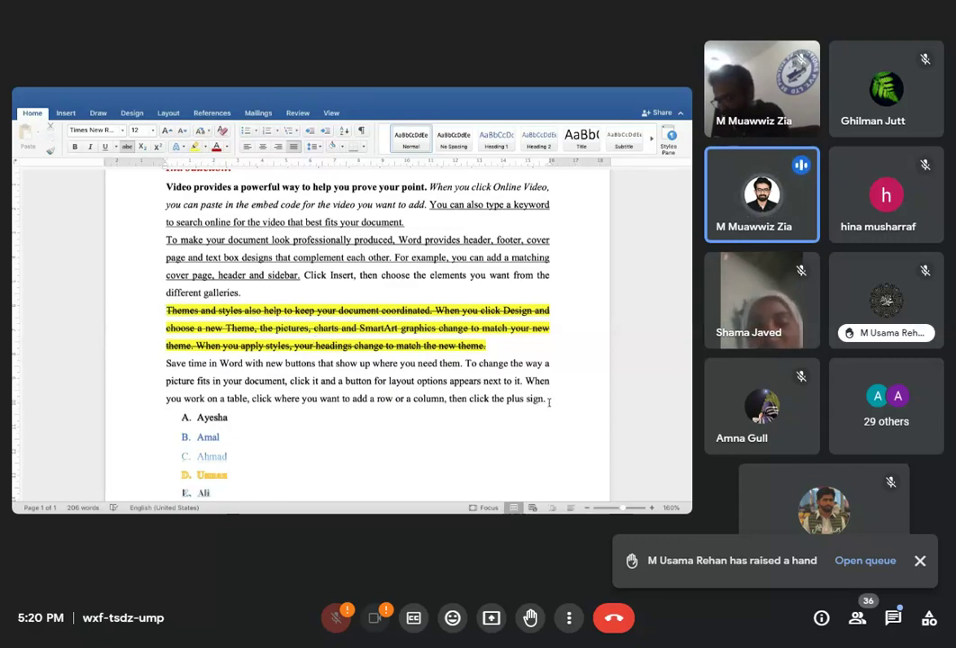
Select the sentence ending with the plus sign for highlighting
left_click_drag(548, 402, 477, 371)
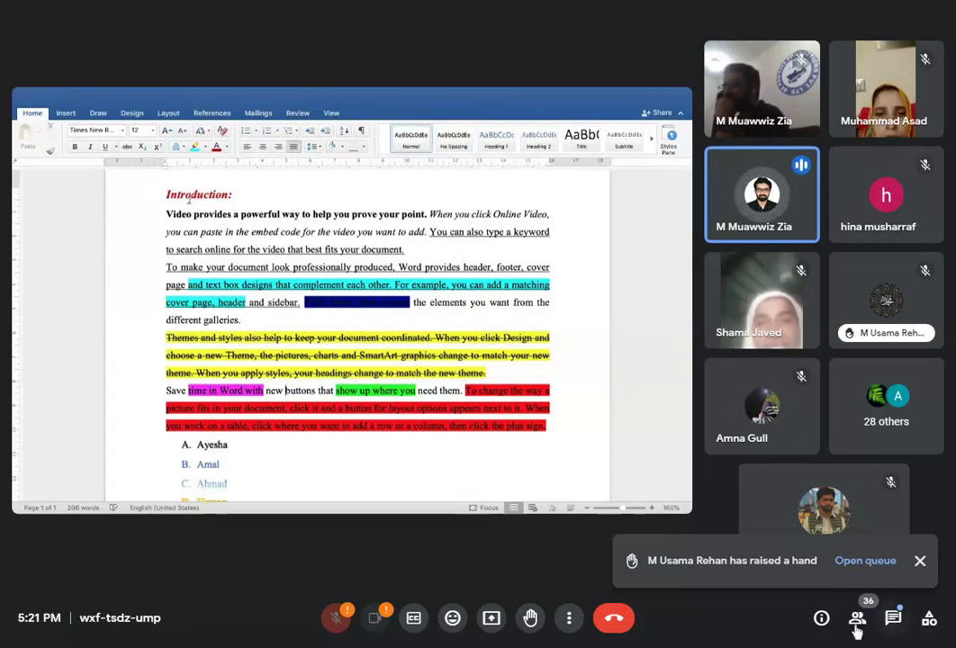
In the meeting chat, send a message asking a participant to turn their camera off
left_click(893, 617)
type("s")
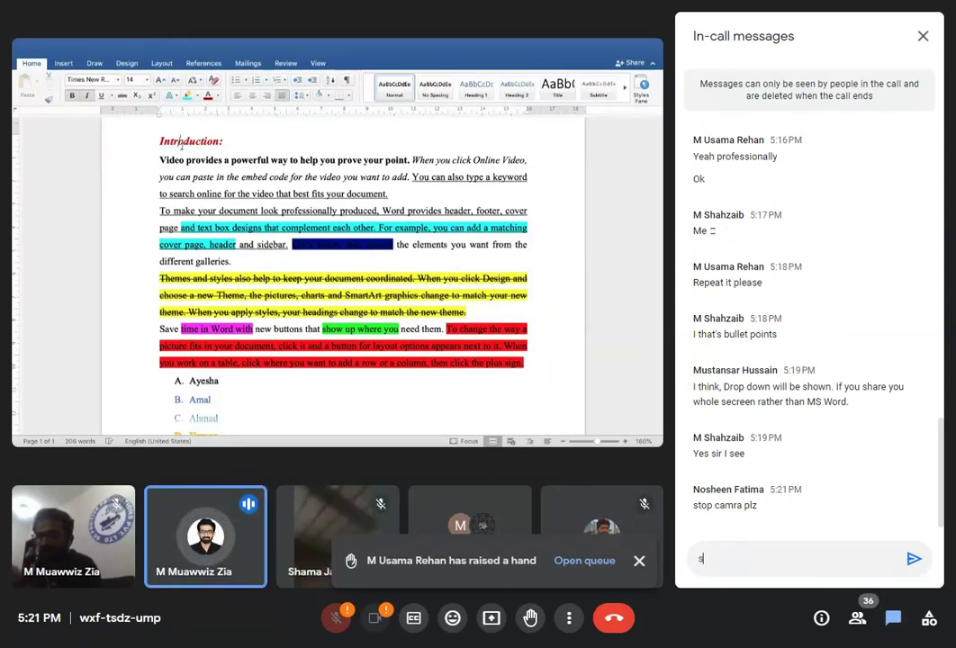
key("BackSpace")
type("no")
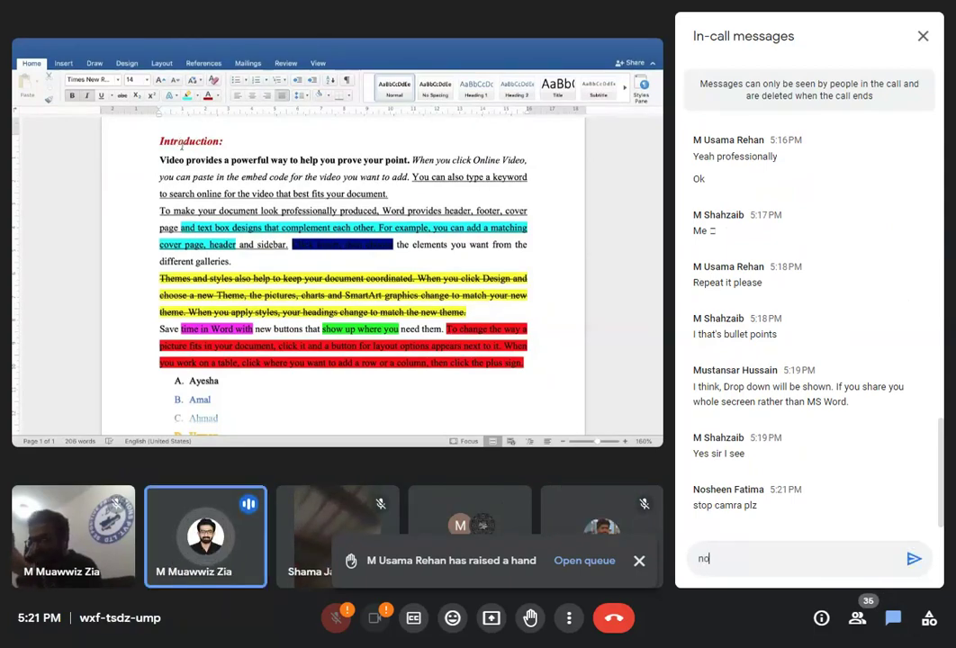
type("shee")
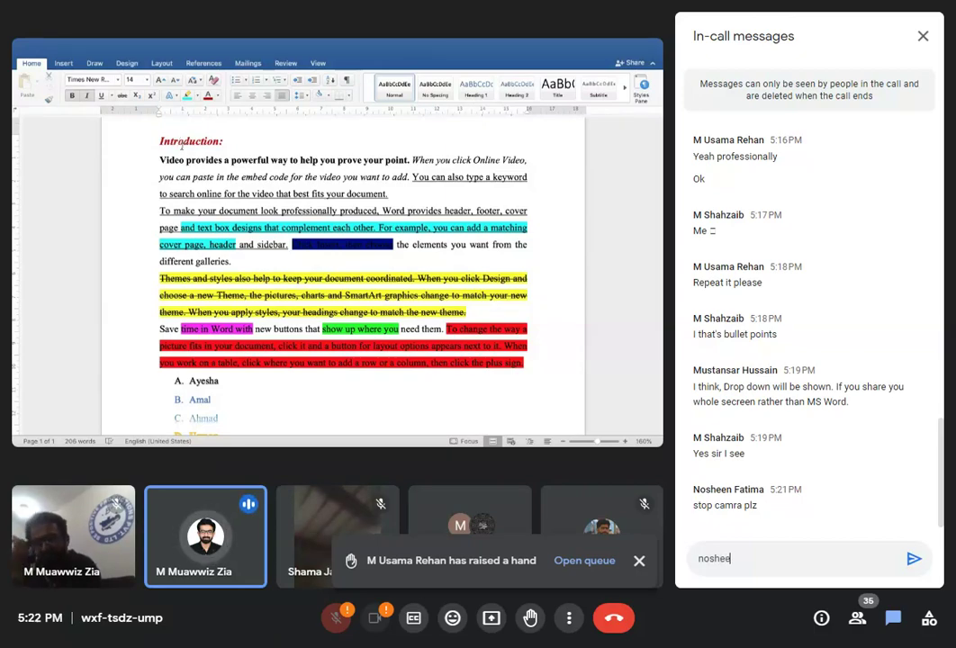
type("n")
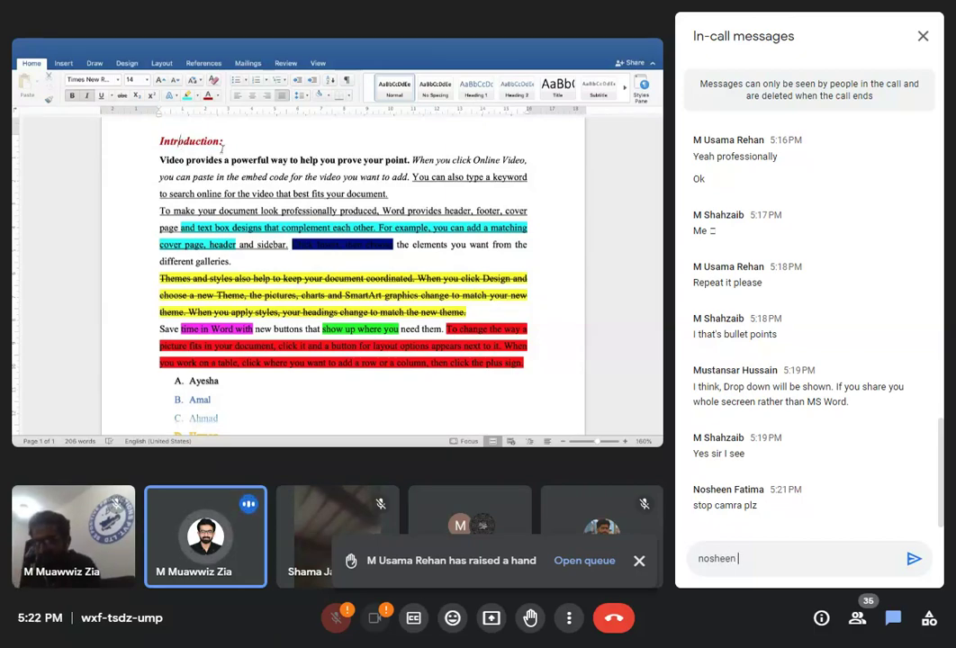
type(" en k")
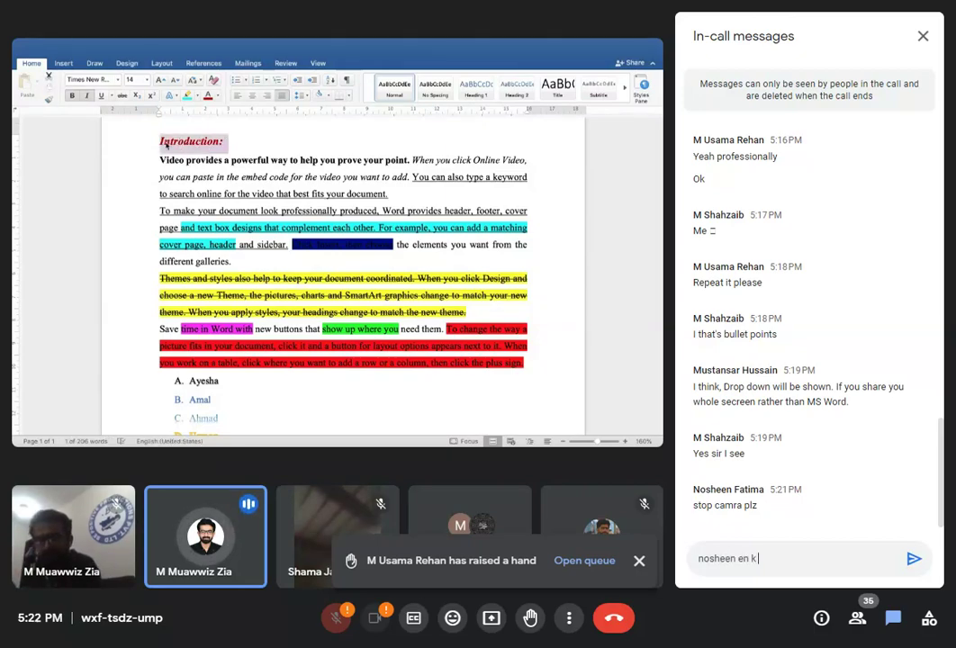
type(" ca")
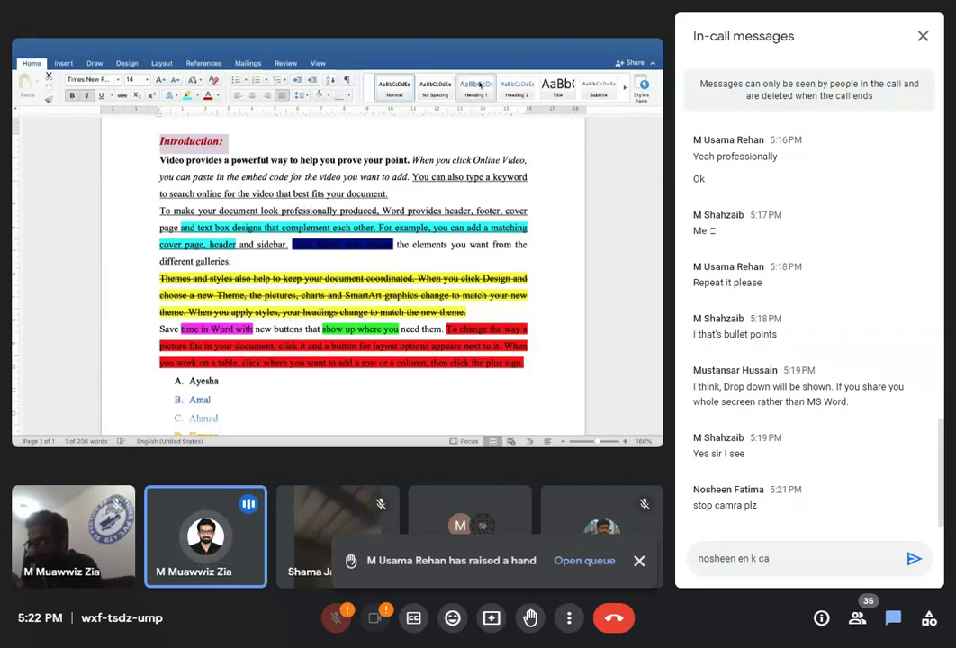
type("mer")
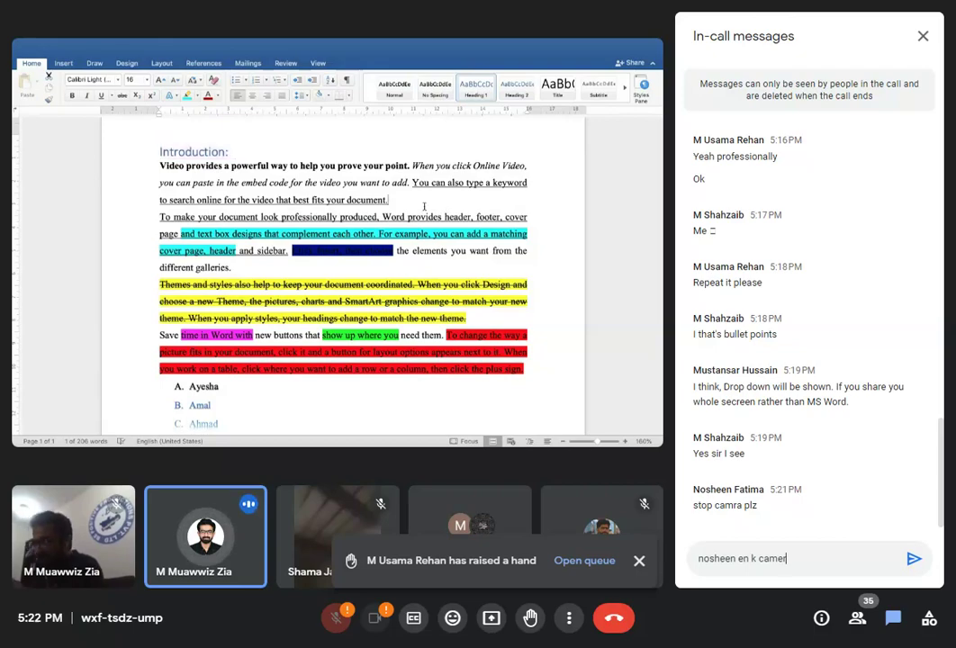
type("a")
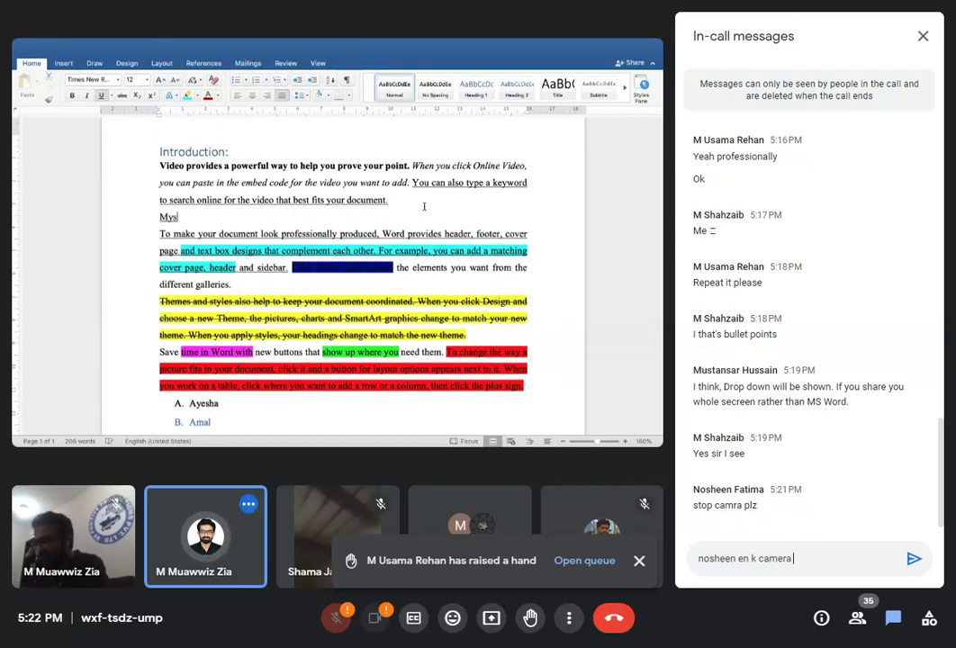
type(" o")
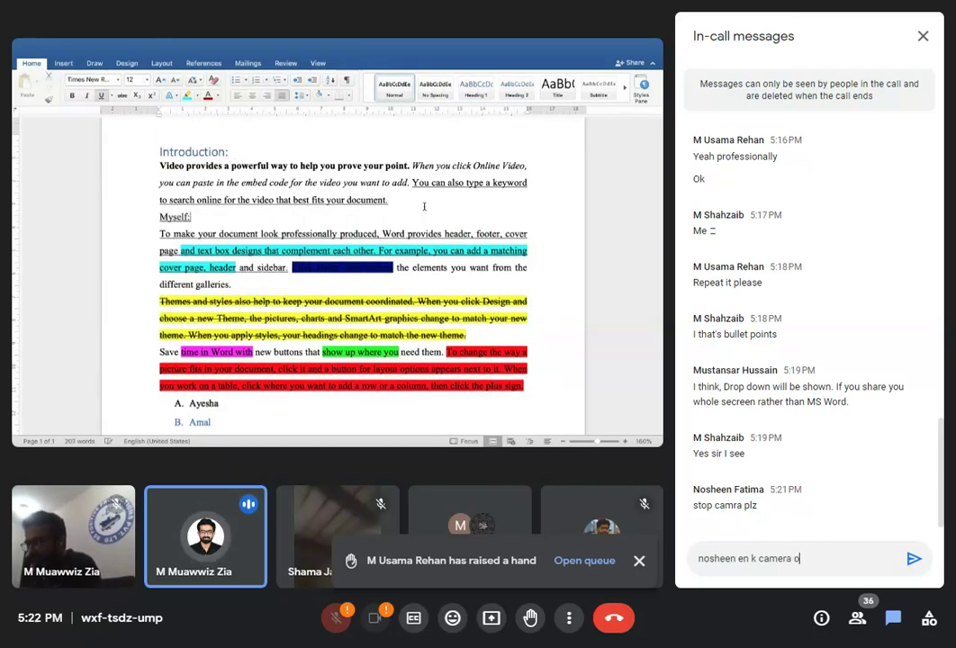
type("ff kre")
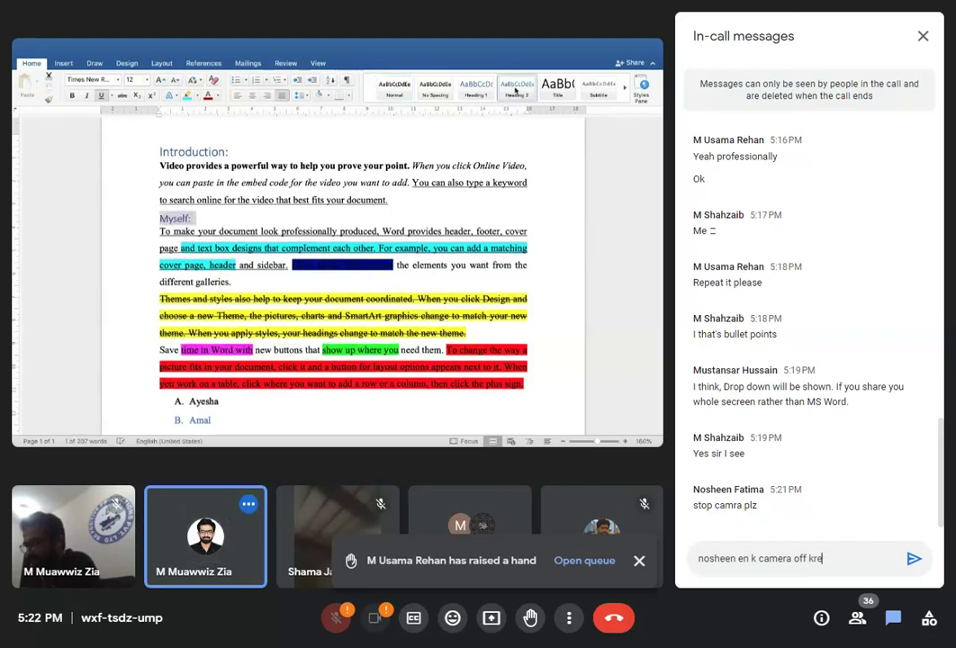
key("Return")
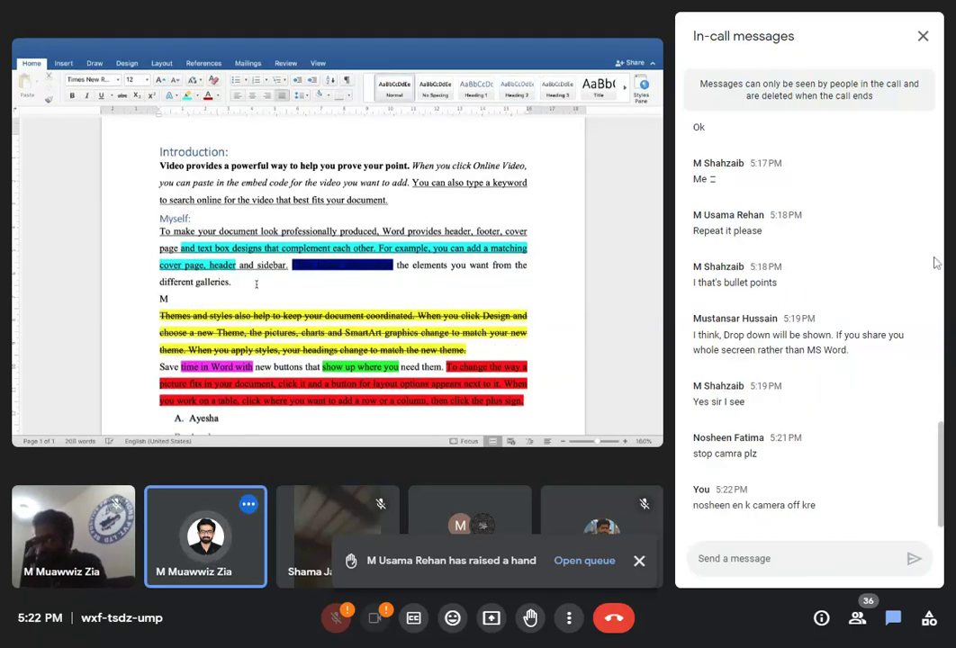
Close the meeting chat, dismiss the raised-hand notification, and reopen the chat
left_click(923, 39)
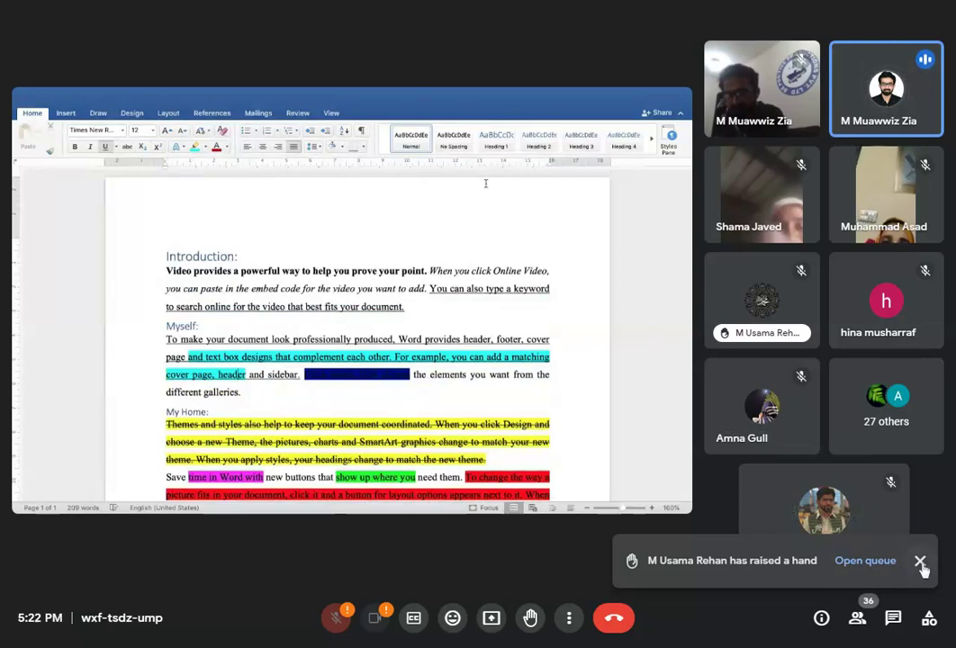
left_click(919, 560)
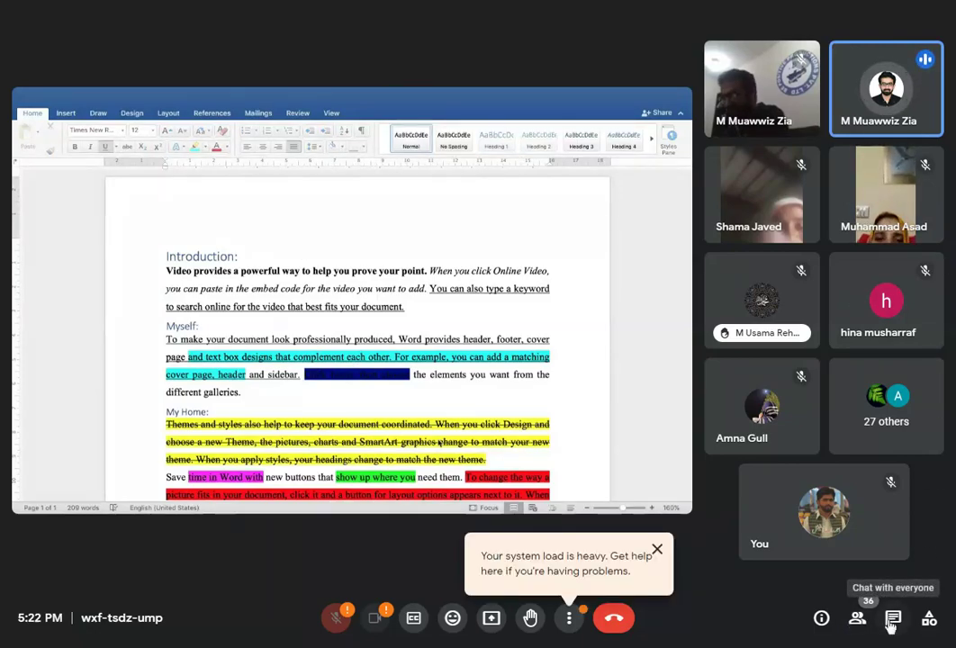
left_click(891, 620)
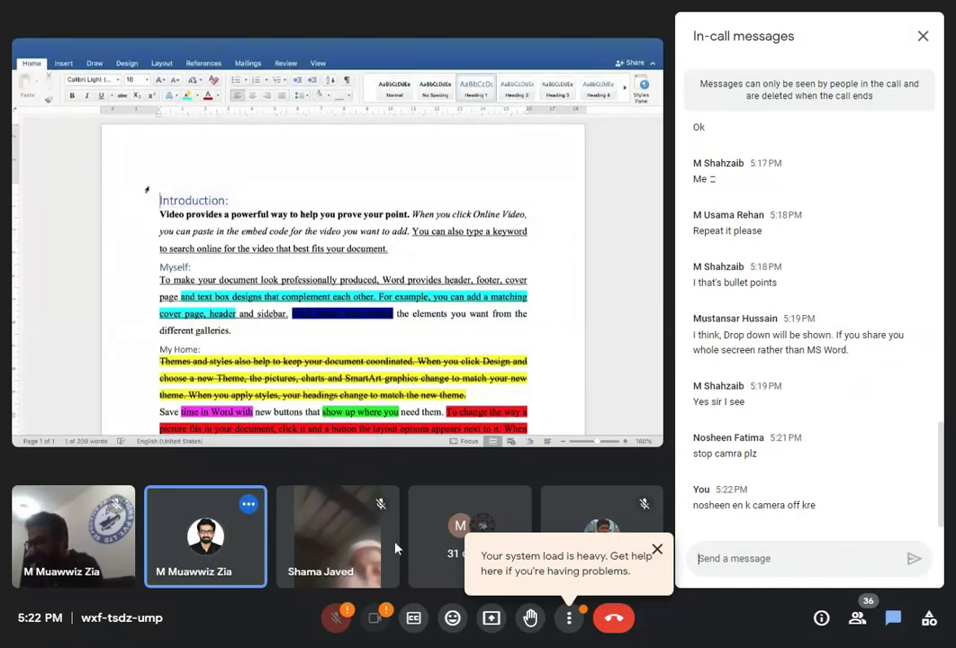
Start a message in the call chat, then close the in-call messages panel
left_click(729, 565)
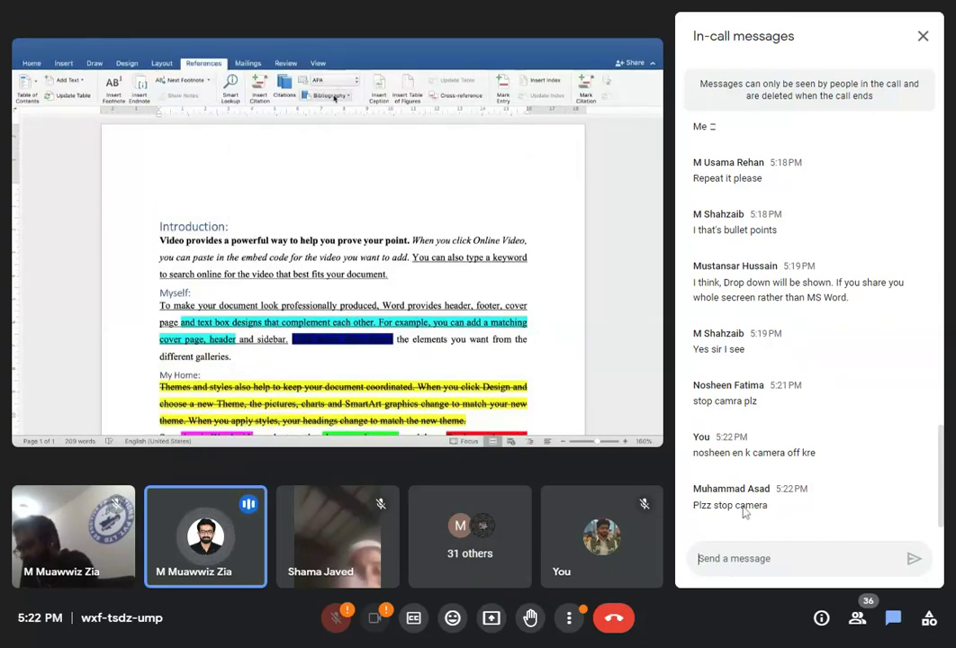
left_click(923, 36)
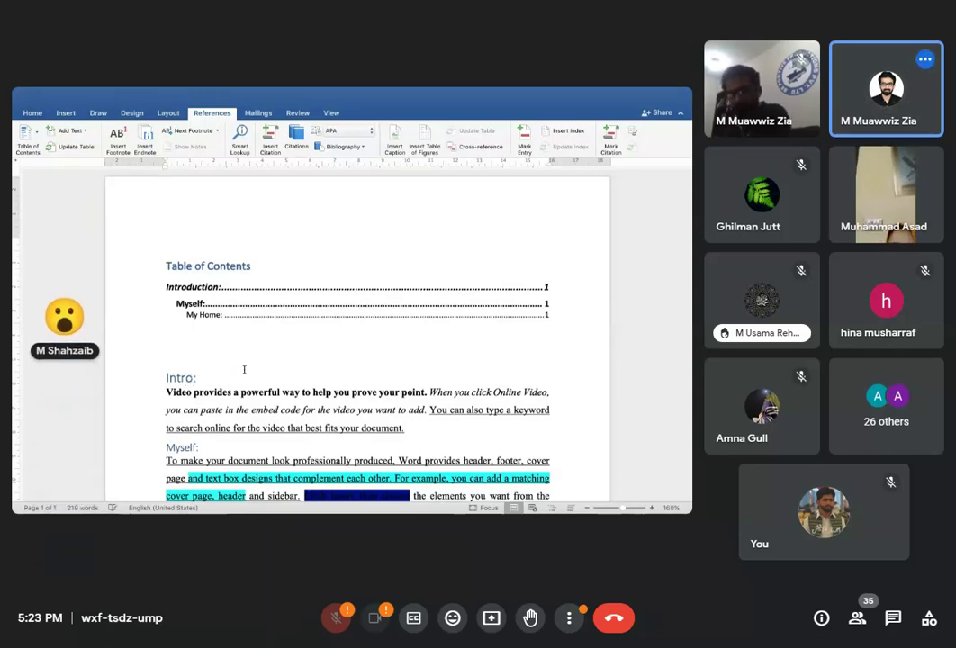
Examine the Word document's headings and table of contents
mouse_move(913, 214)
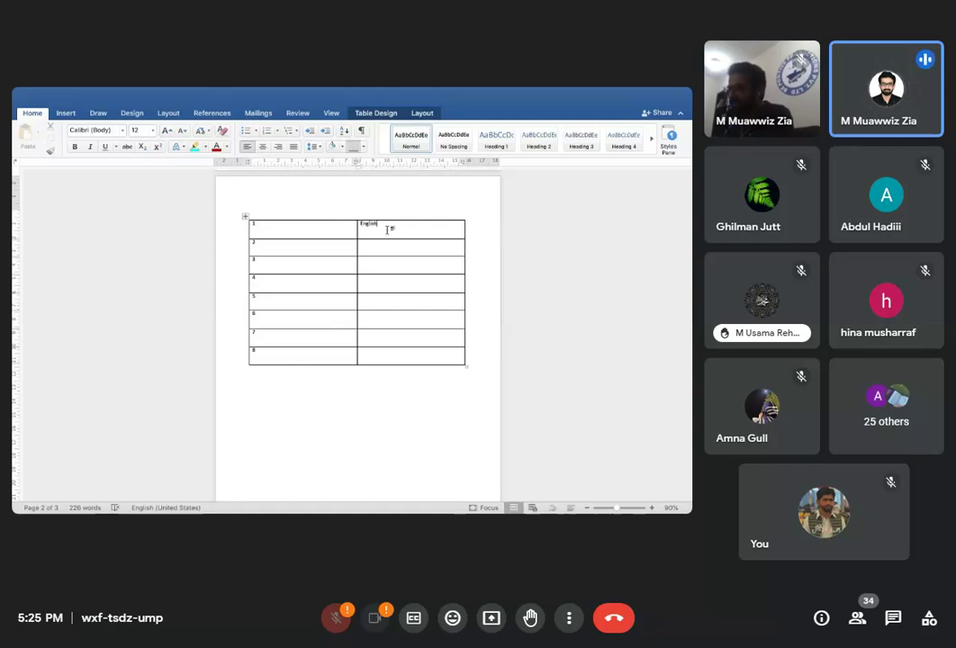
Move the cursor down one line in the document
key("Down")
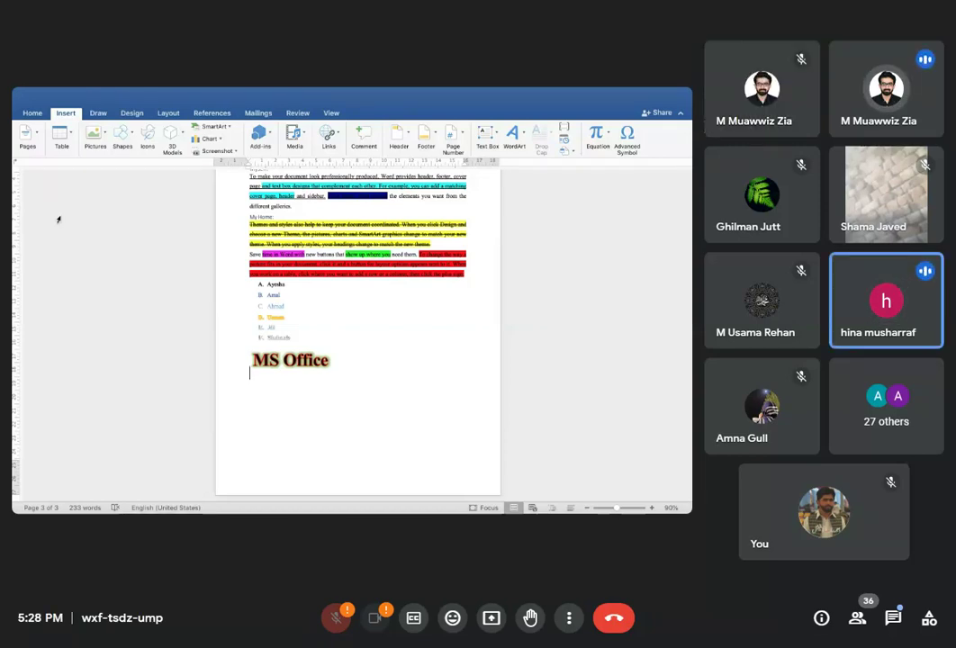
Dismiss the Google Meet raised-hand notification beside the shared Word document
mouse_move(909, 225)
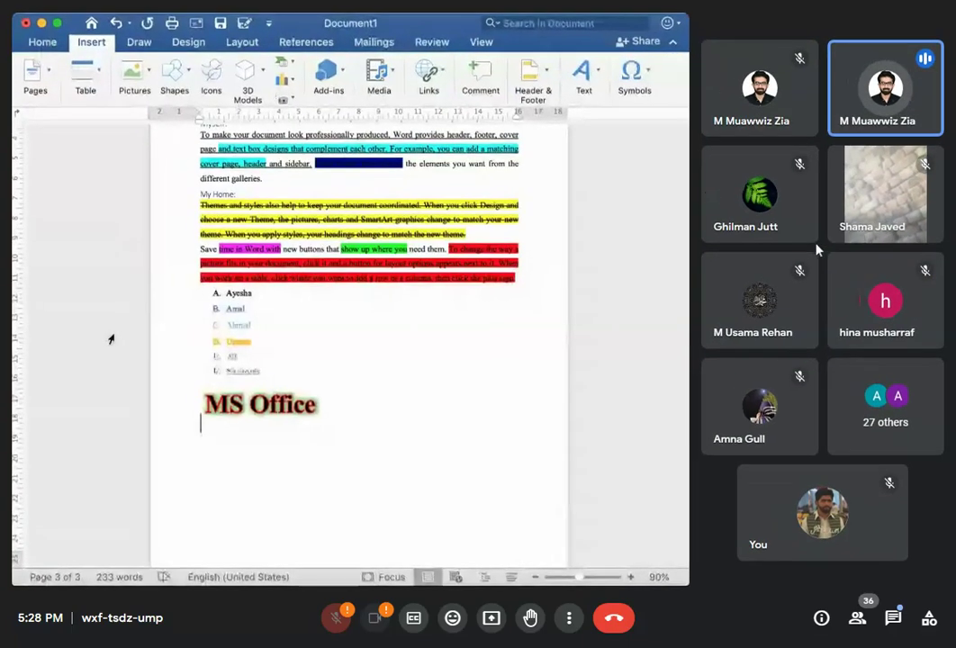
mouse_move(818, 248)
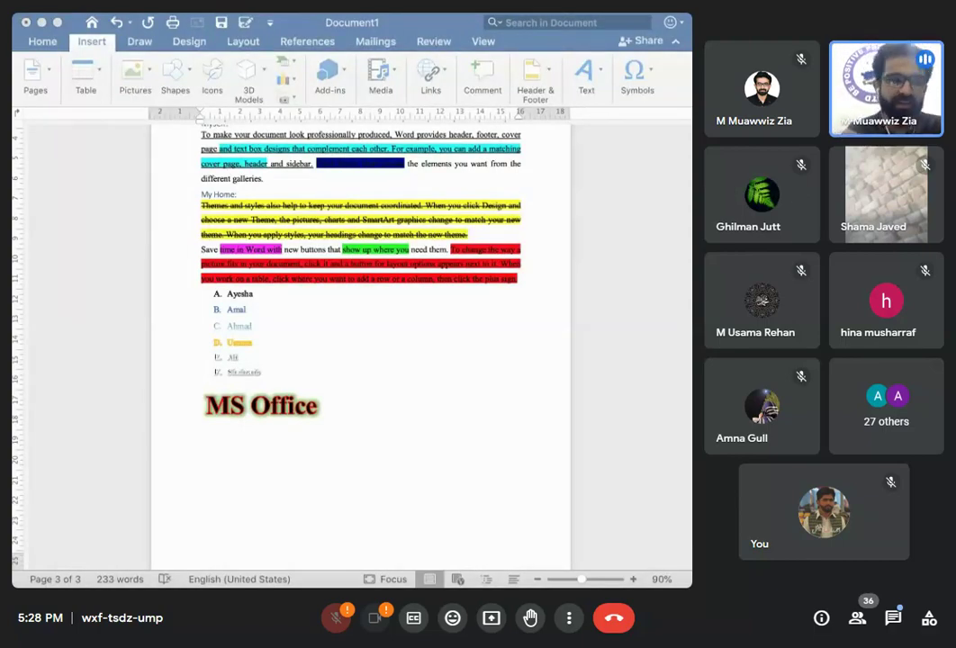
mouse_move(885, 99)
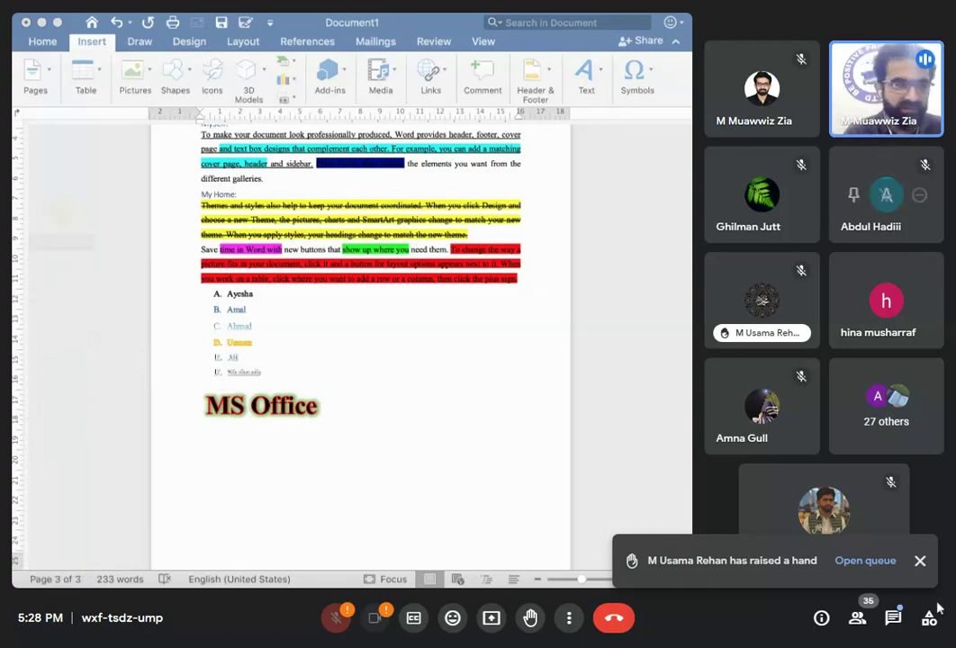
left_click(919, 560)
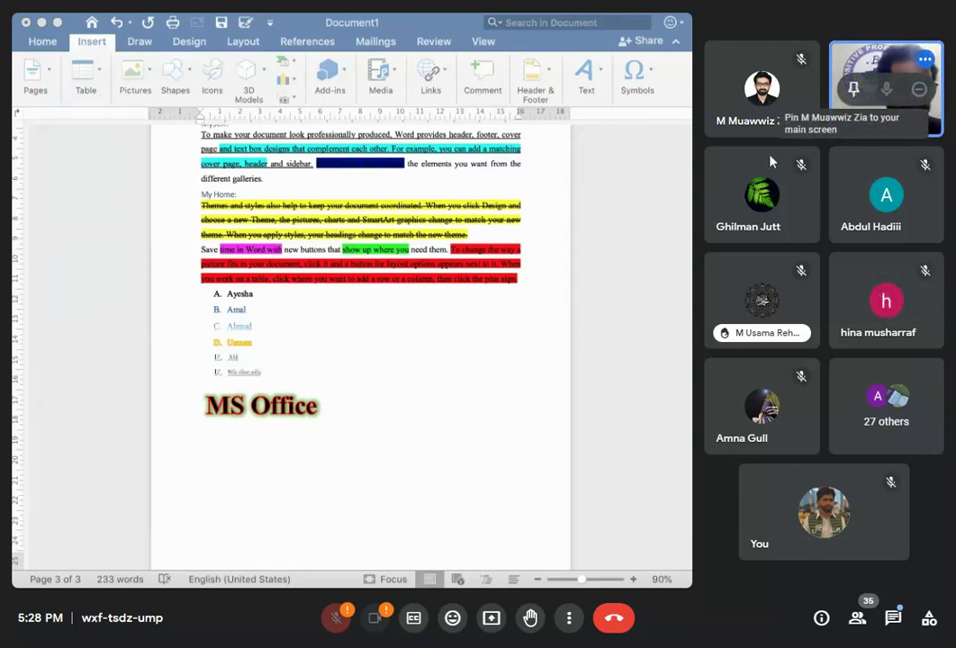
left_click_drag(853, 89, 594, 440)
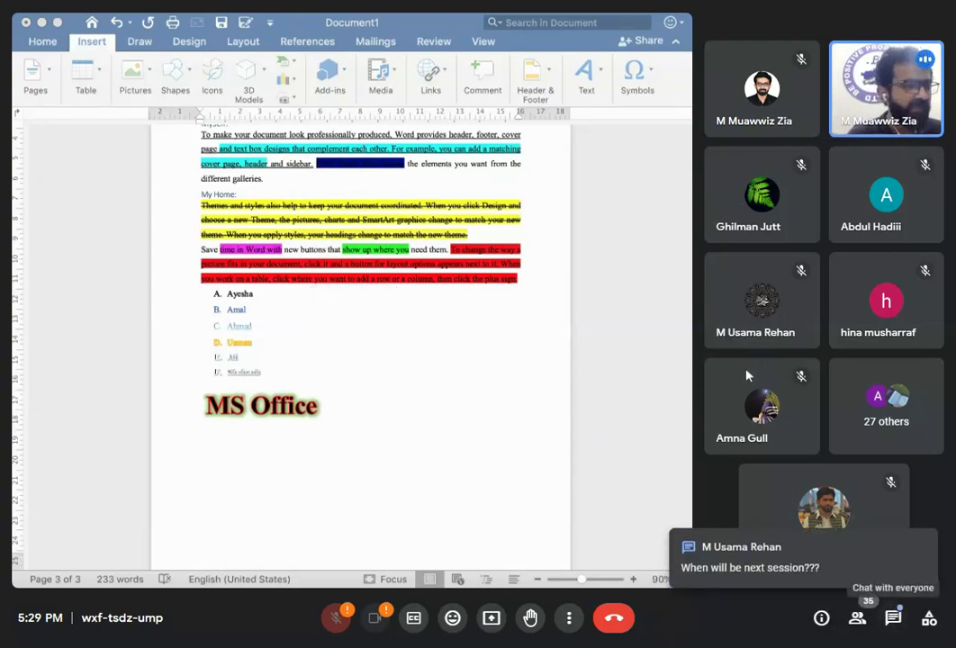
Reply 'yes' and then 'insha ALLAh' in the in-call chat
left_click(893, 617)
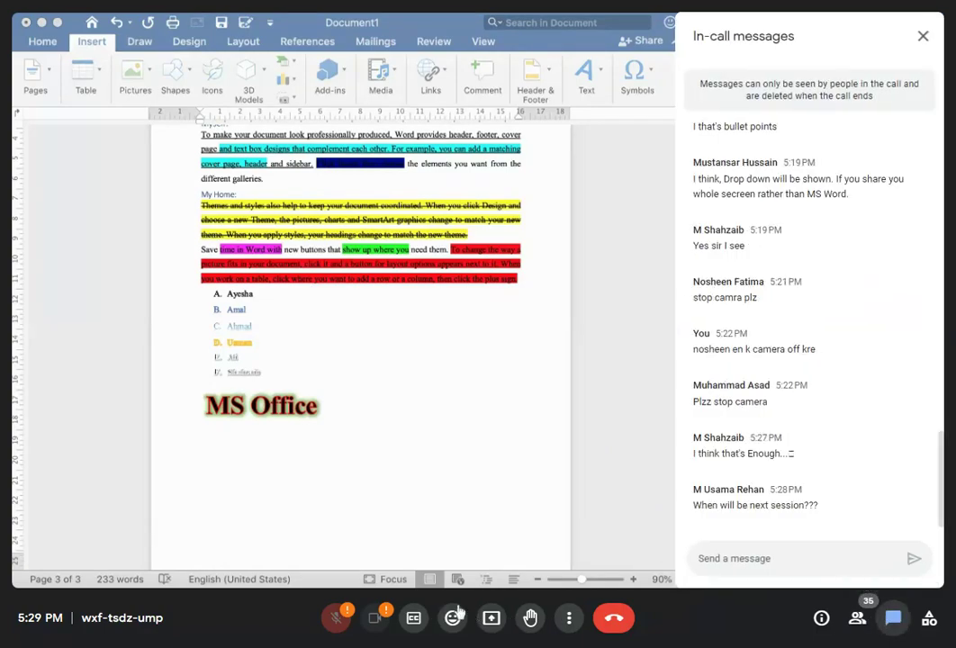
type("ye")
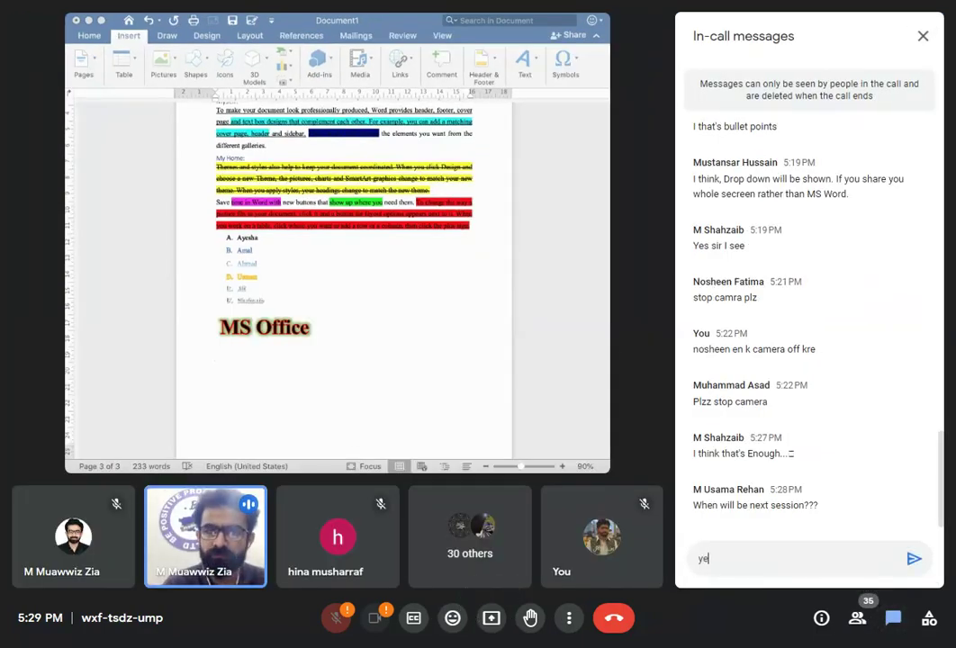
type("s")
key("Return")
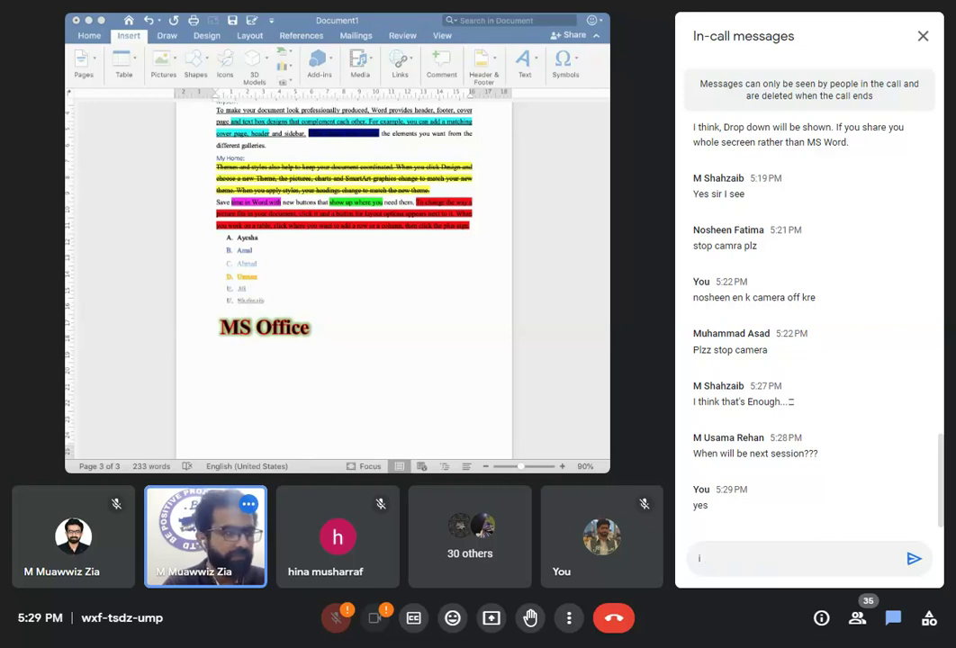
type("nsha ALL")
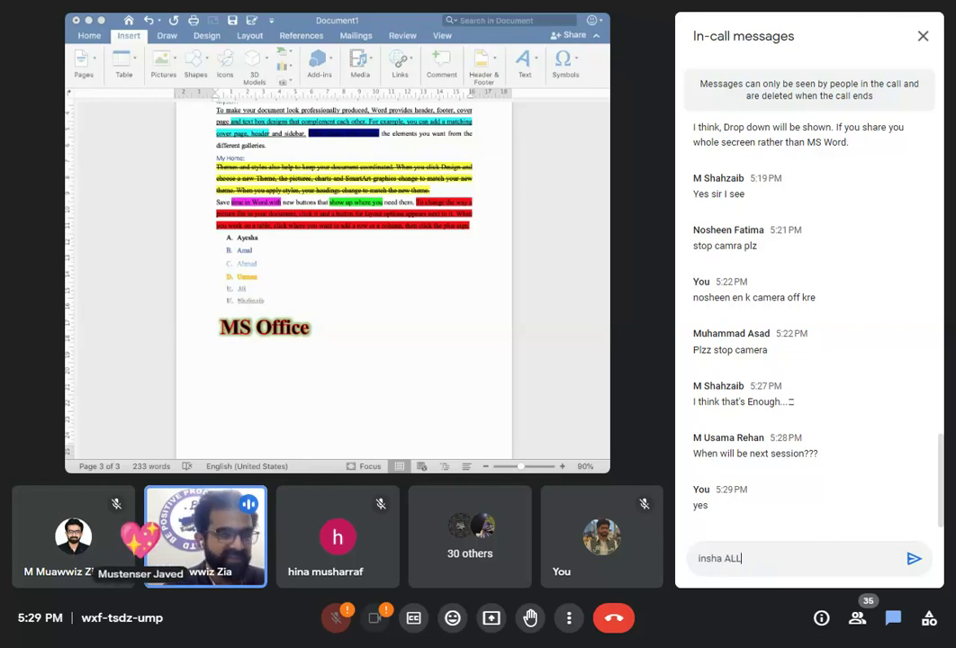
type("A")
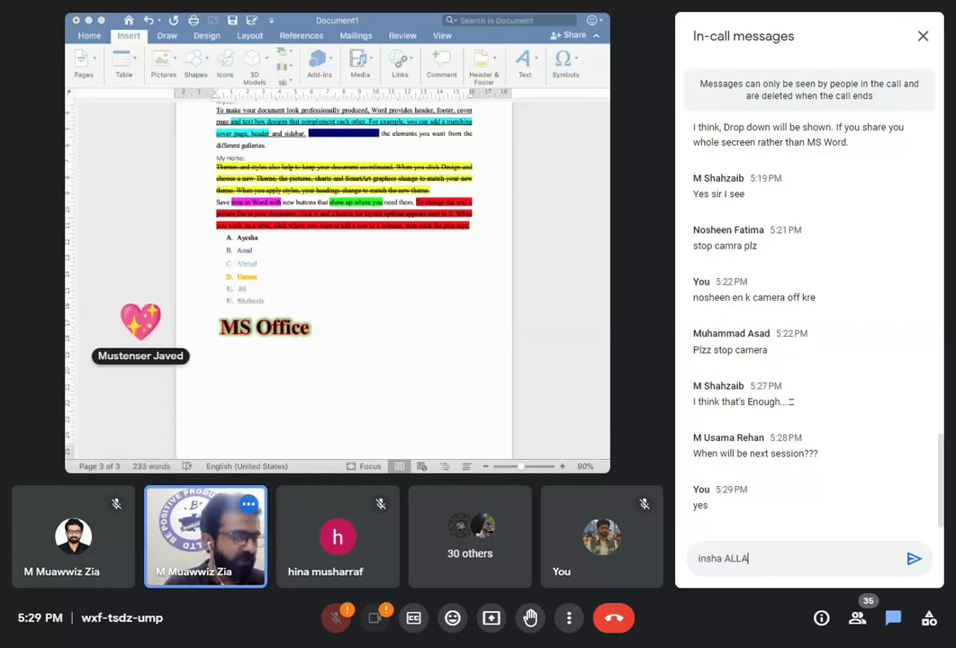
type("h")
key("Return")
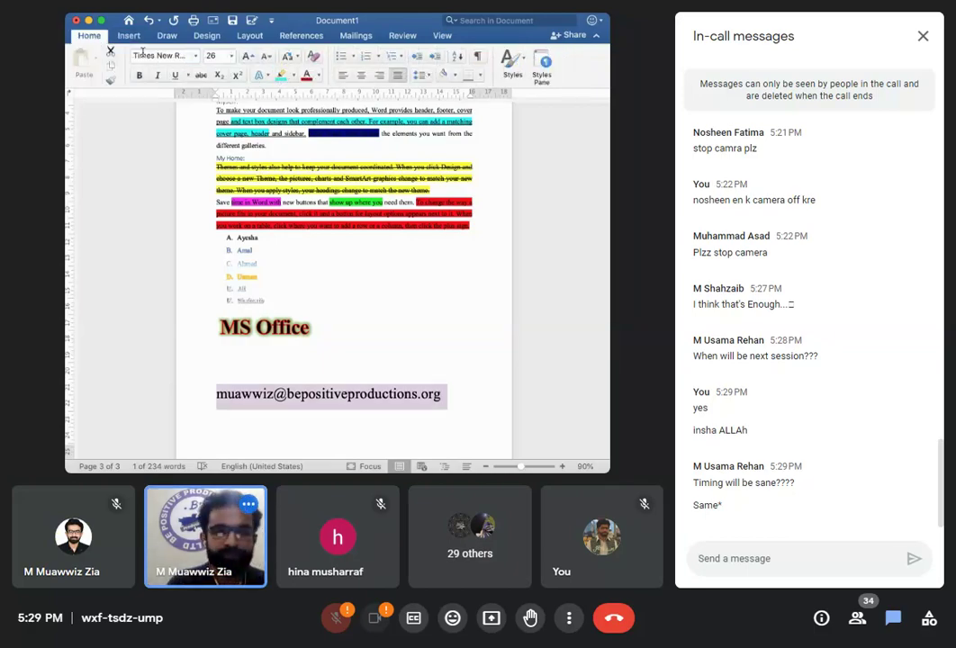
Send the chat replies 'Yes' and '4pm to 6 pm' in the Meet call
type("Yes")
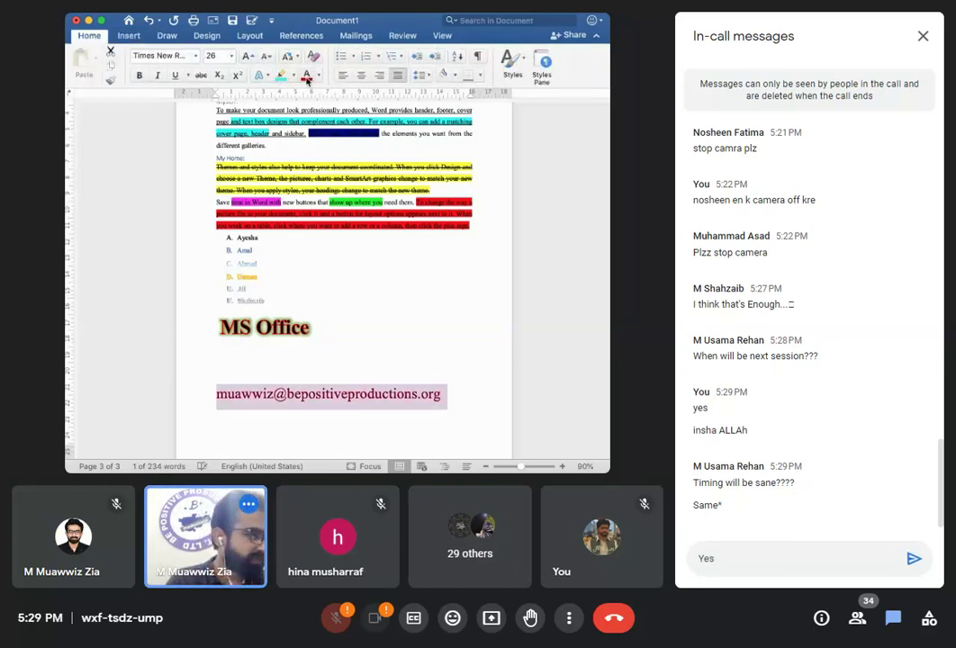
key("Return")
type("4")
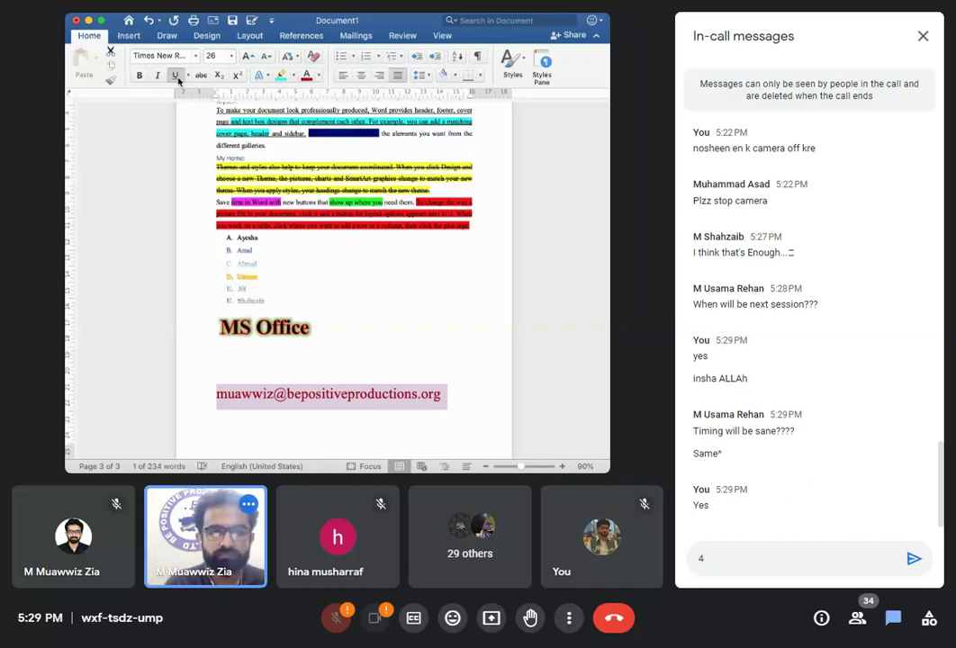
type("pm t")
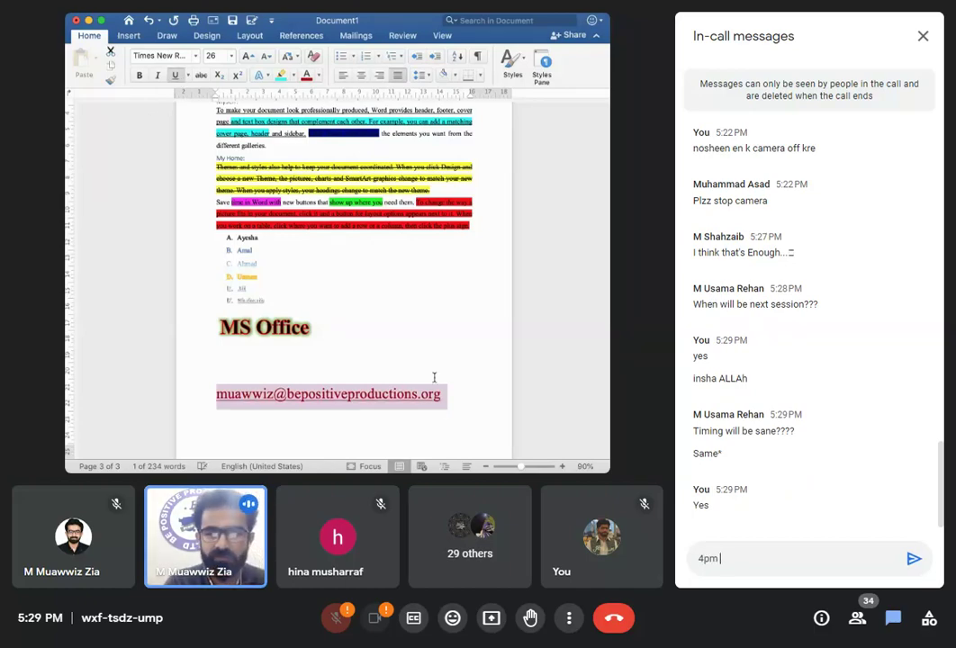
type("o")
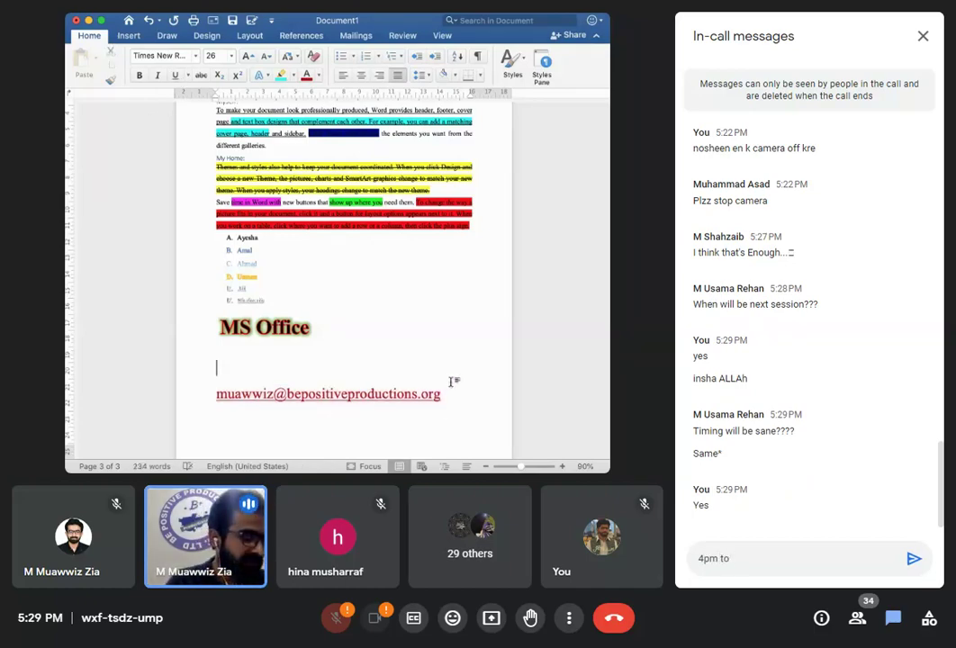
type(" 6 pm")
key("Return")
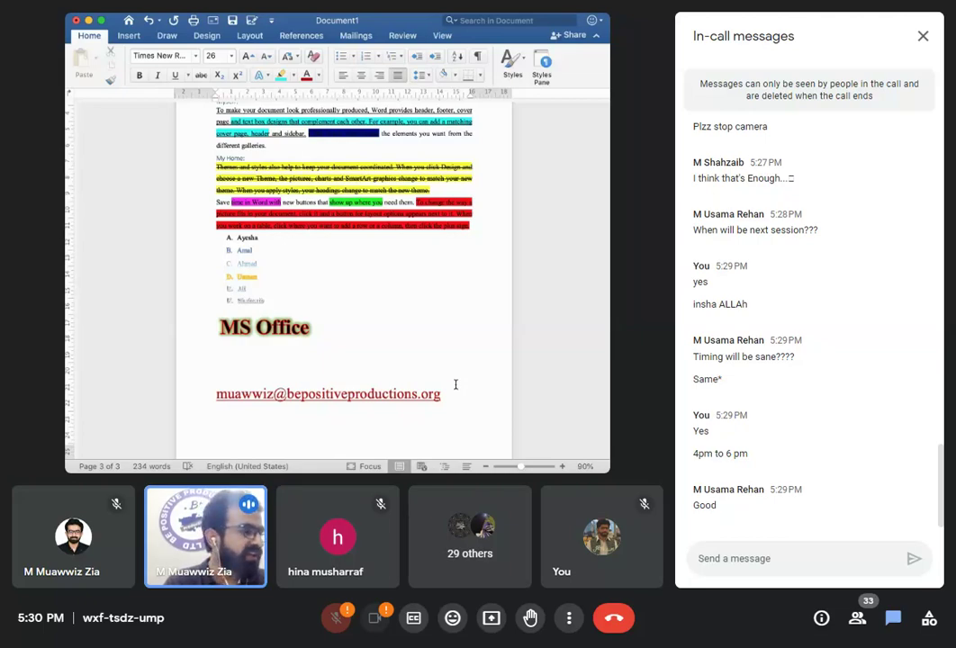
key("Up")
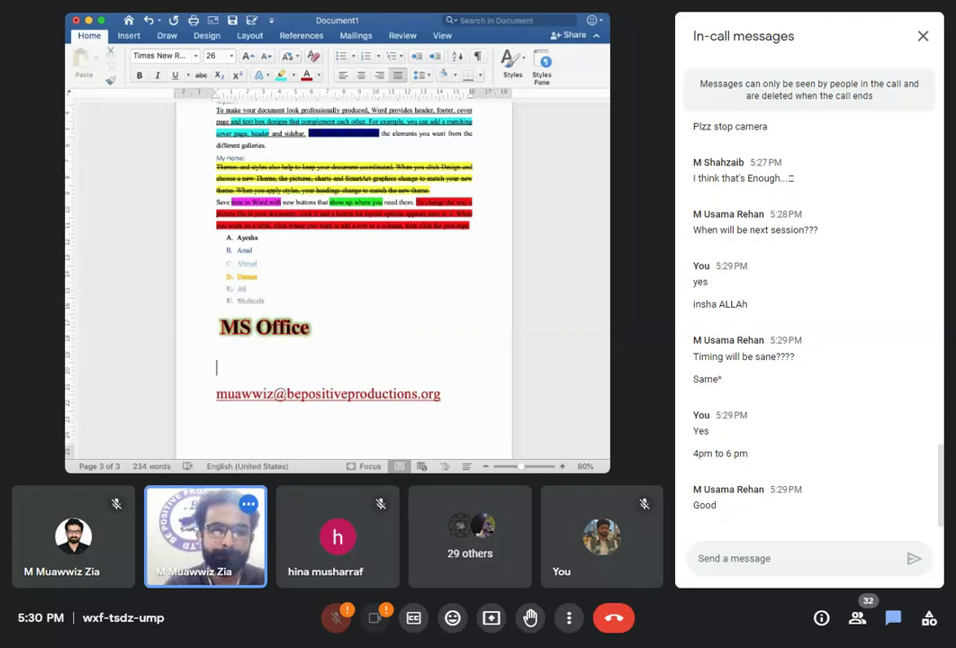